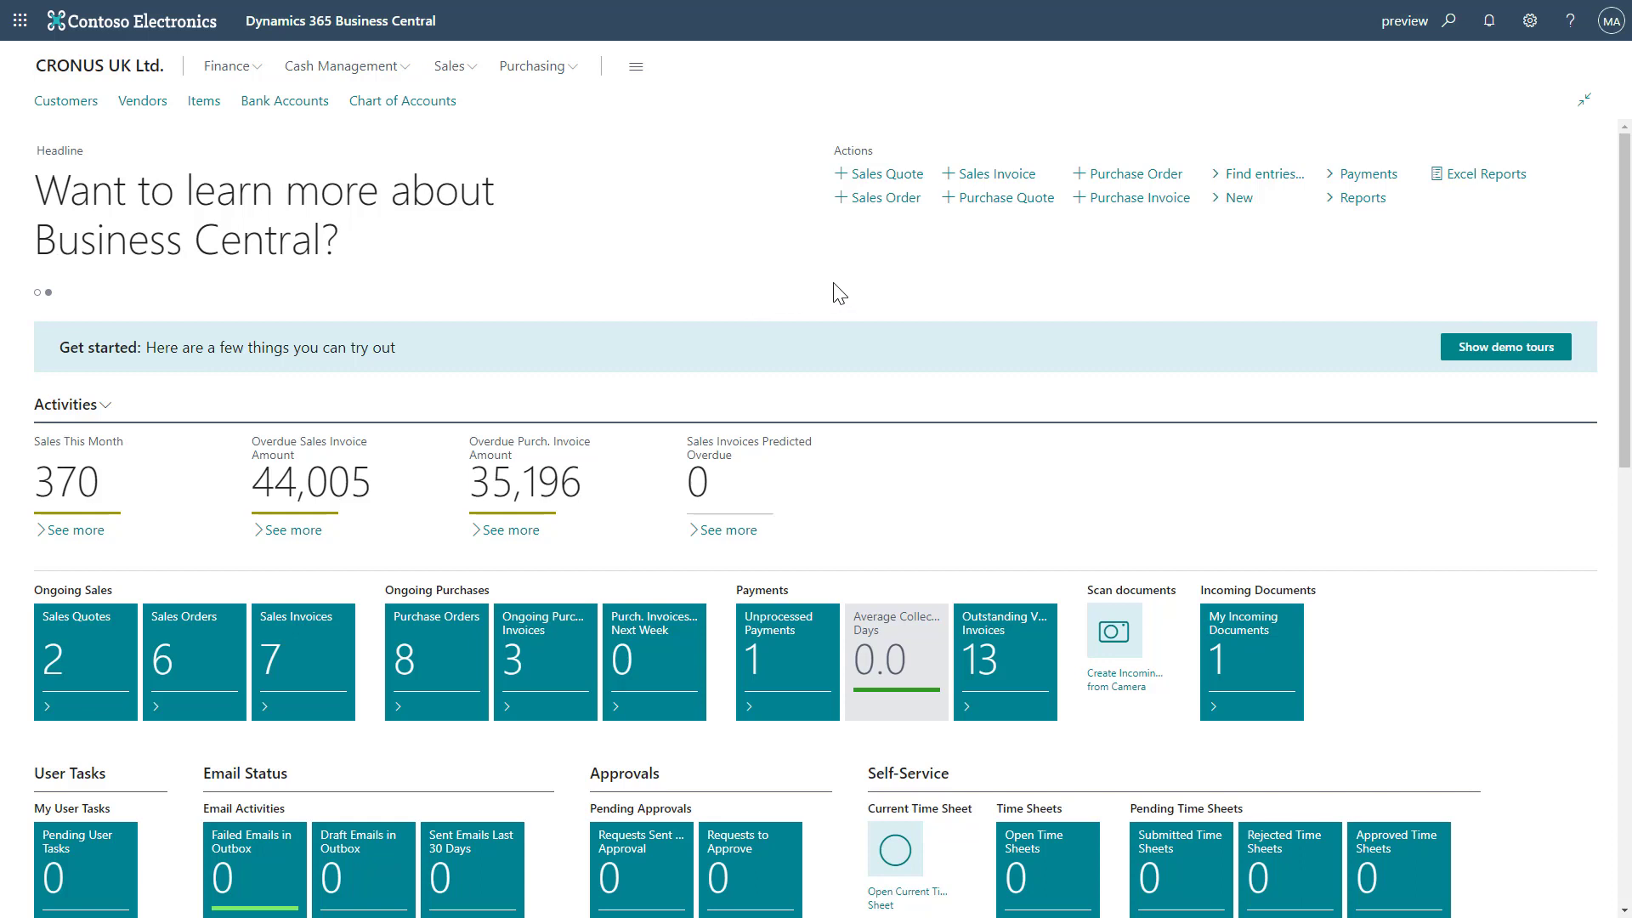
Open the Tell Me search in the top bar to look for a page.
left_click(1443, 32)
Open VAT Entries from a 'vat entries' search, view customer 20000 Trey Research's card, and return.
type("vat entries")
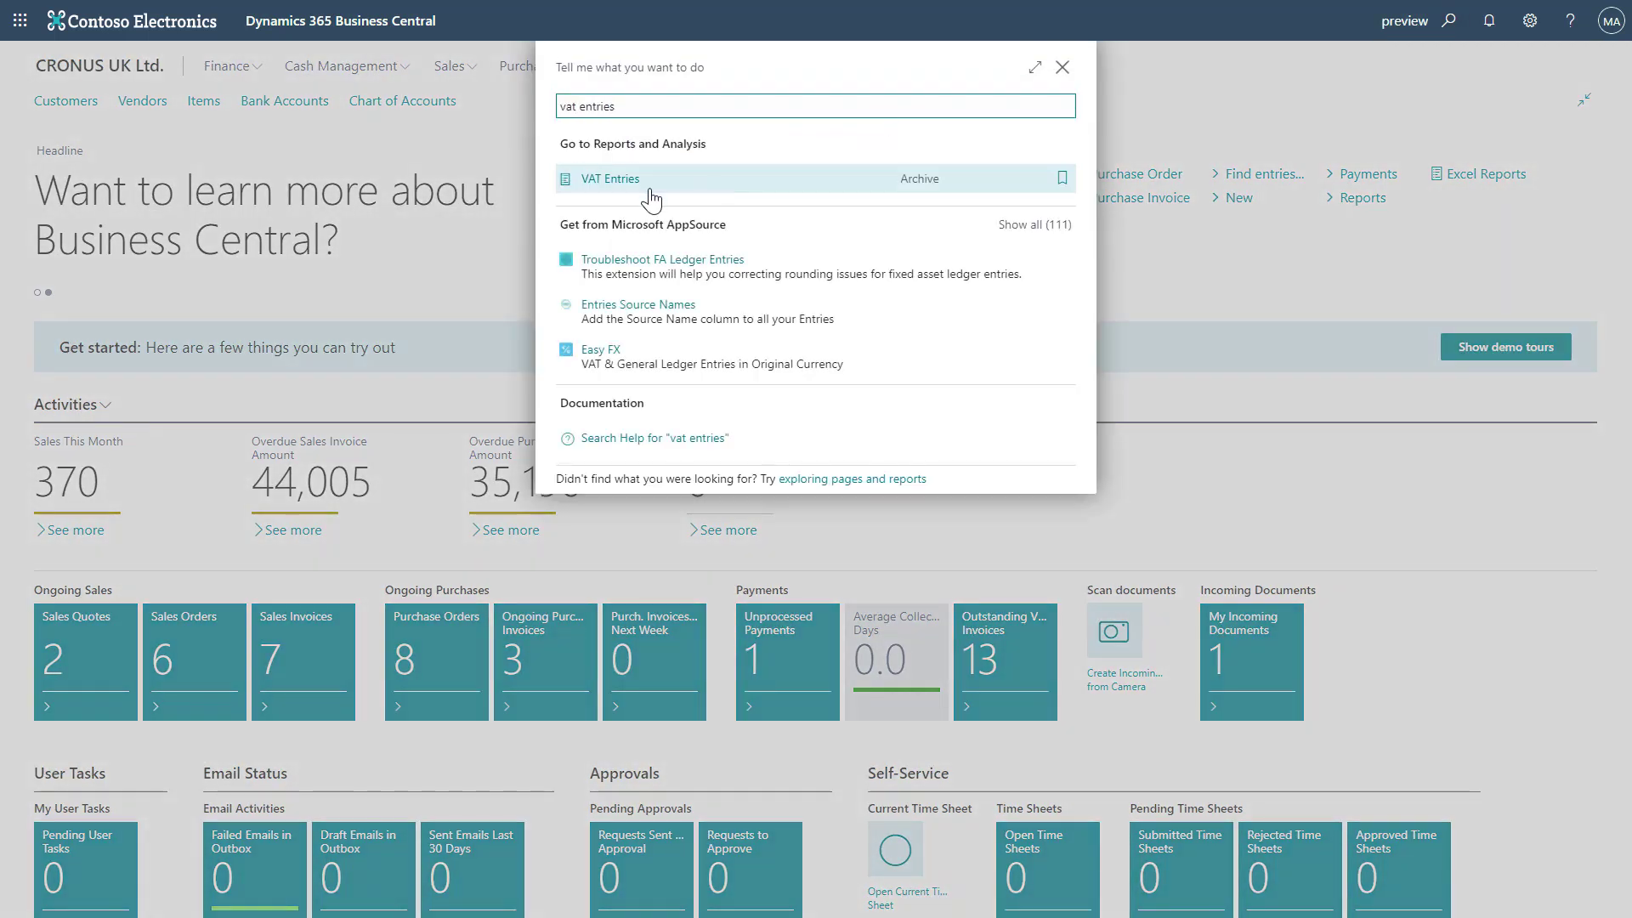
left_click(654, 197)
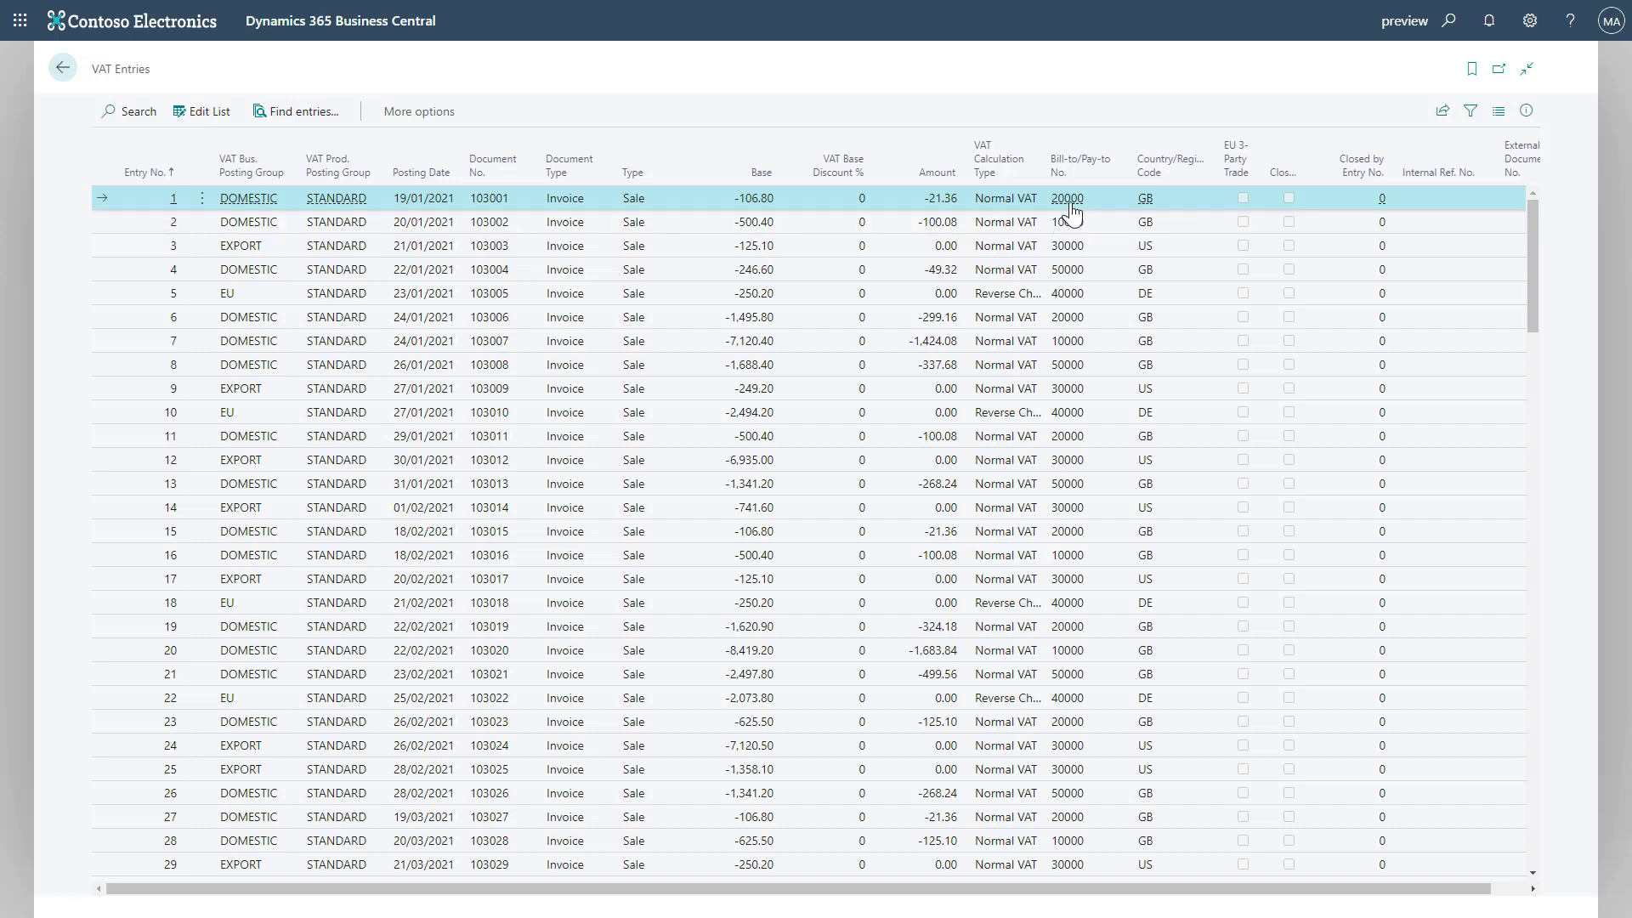
mouse_move(1068, 197)
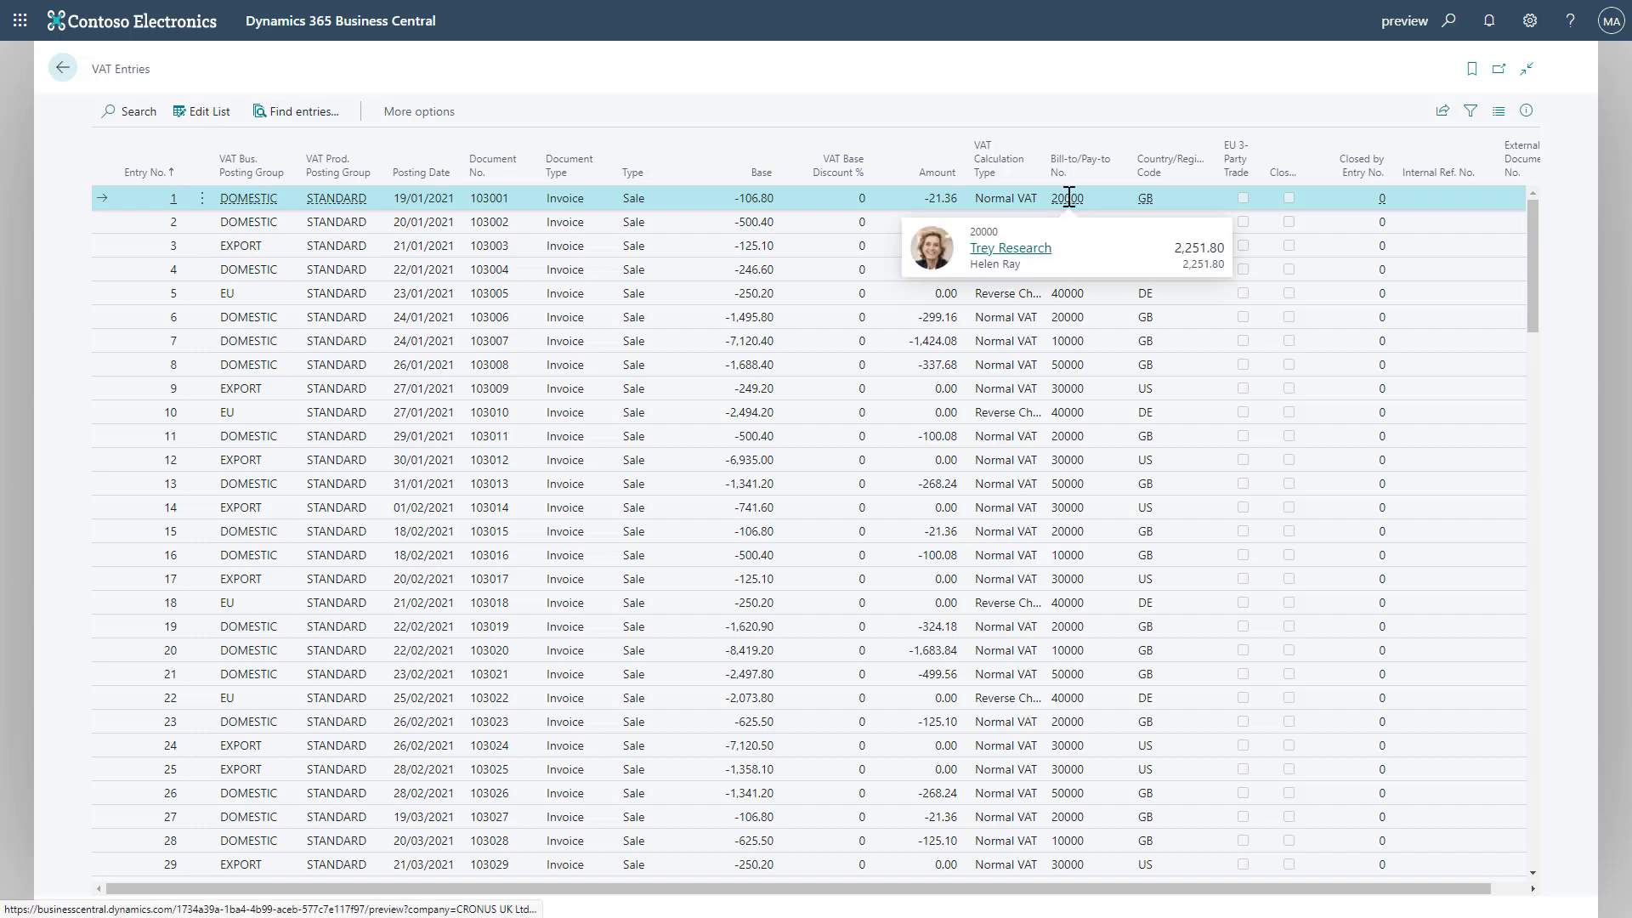
left_click(1026, 251)
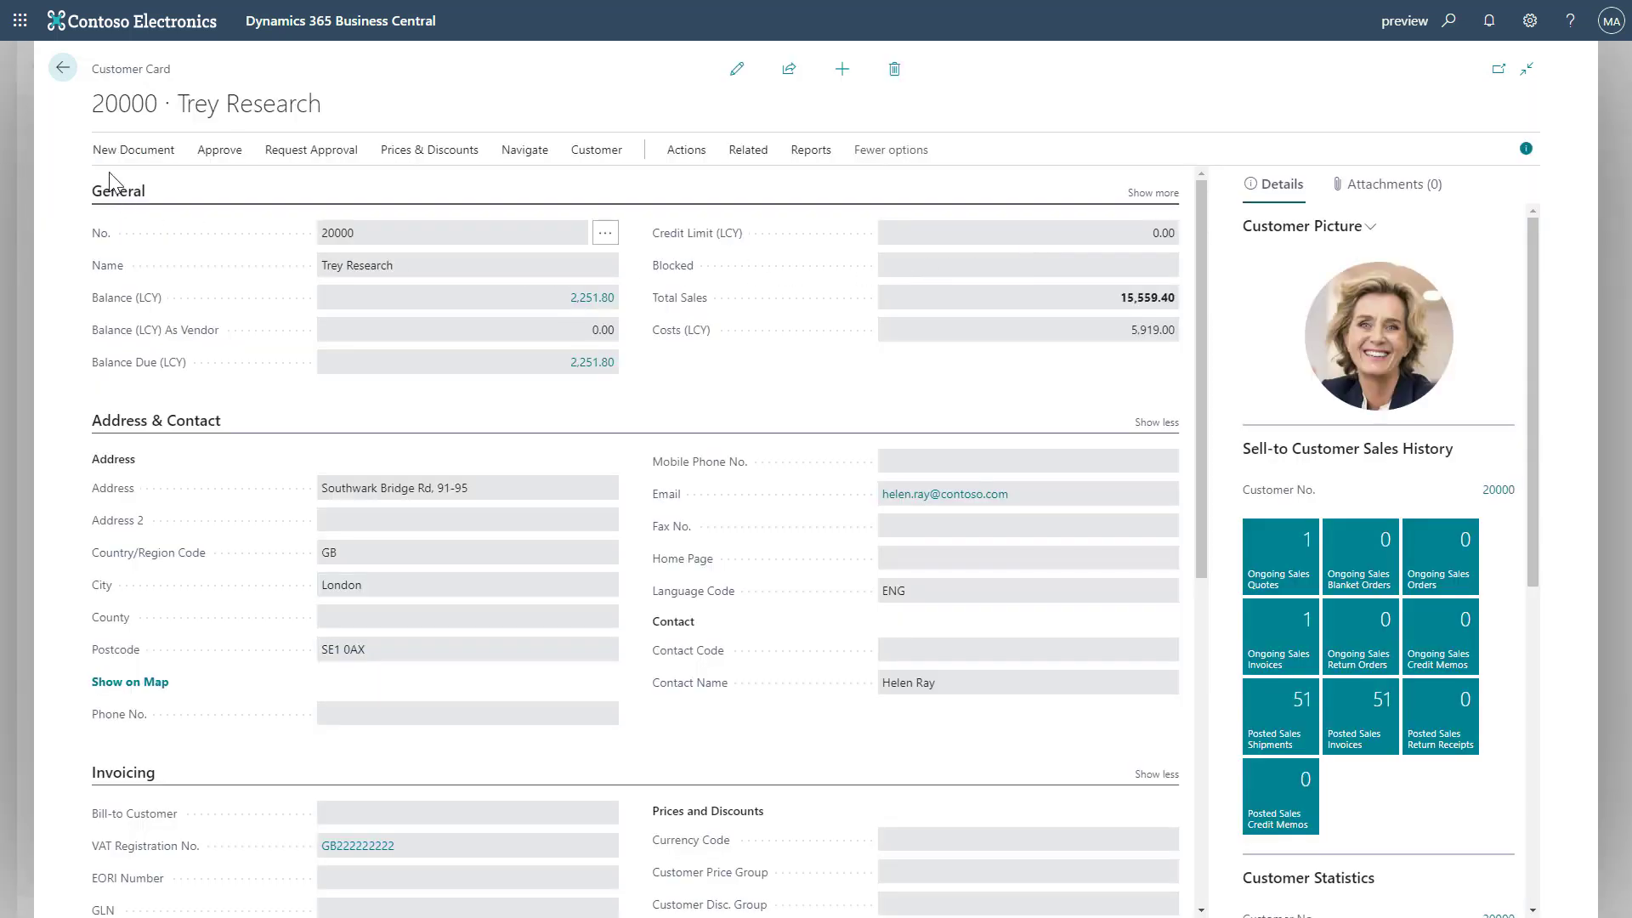
left_click(63, 67)
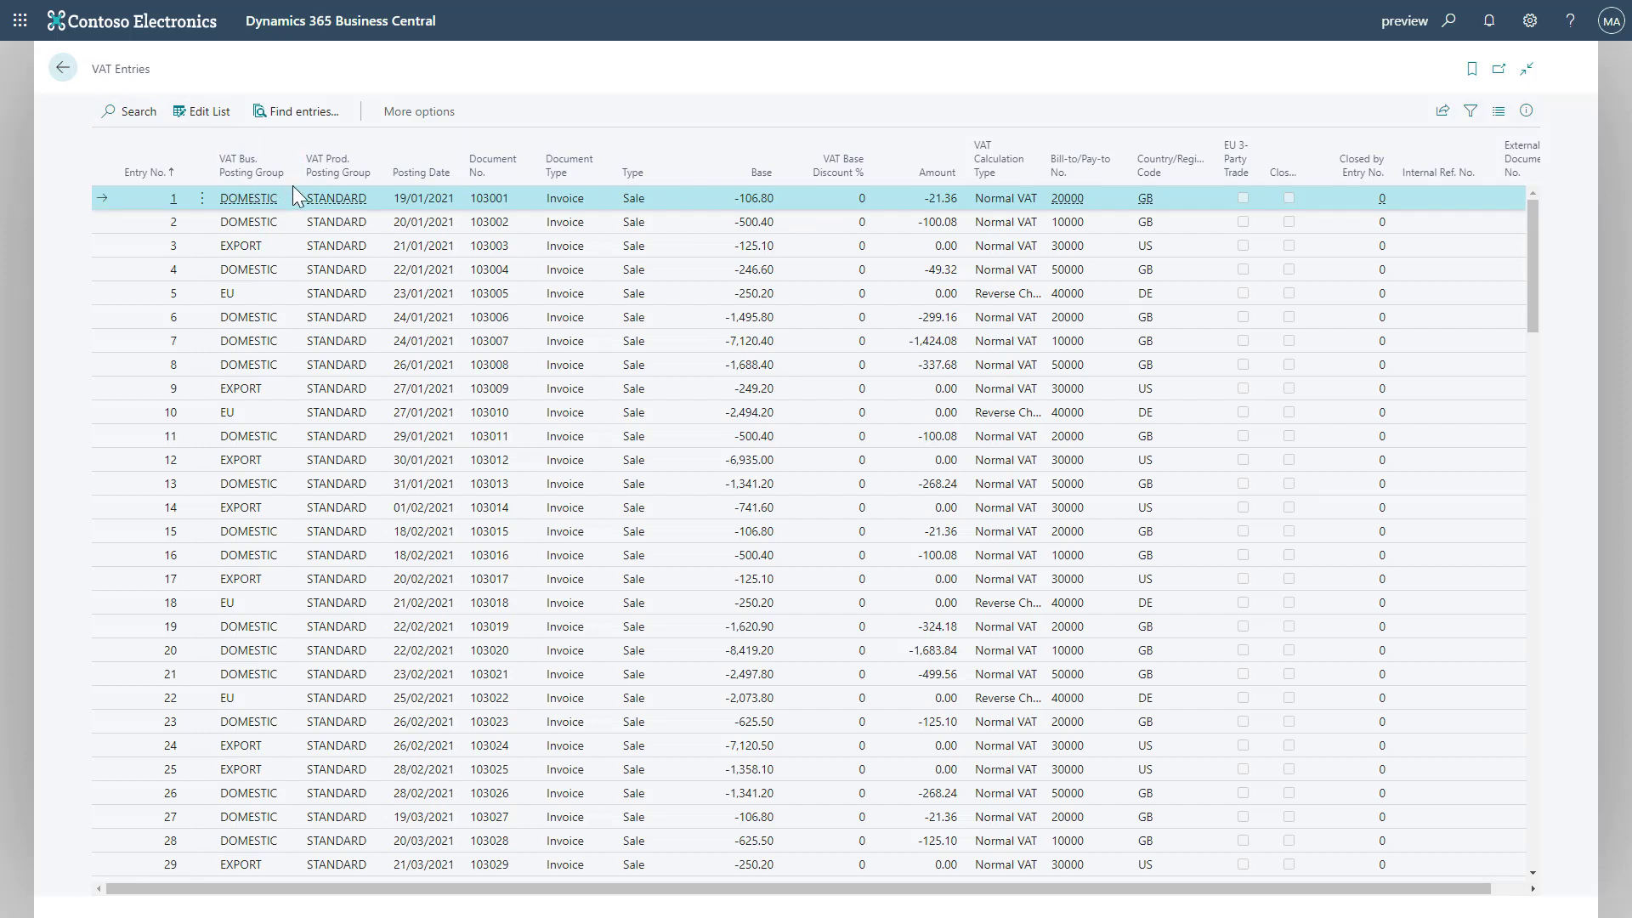
Look up the STANDARD VAT product posting group in its full list, then return to VAT Entries.
left_click(352, 208)
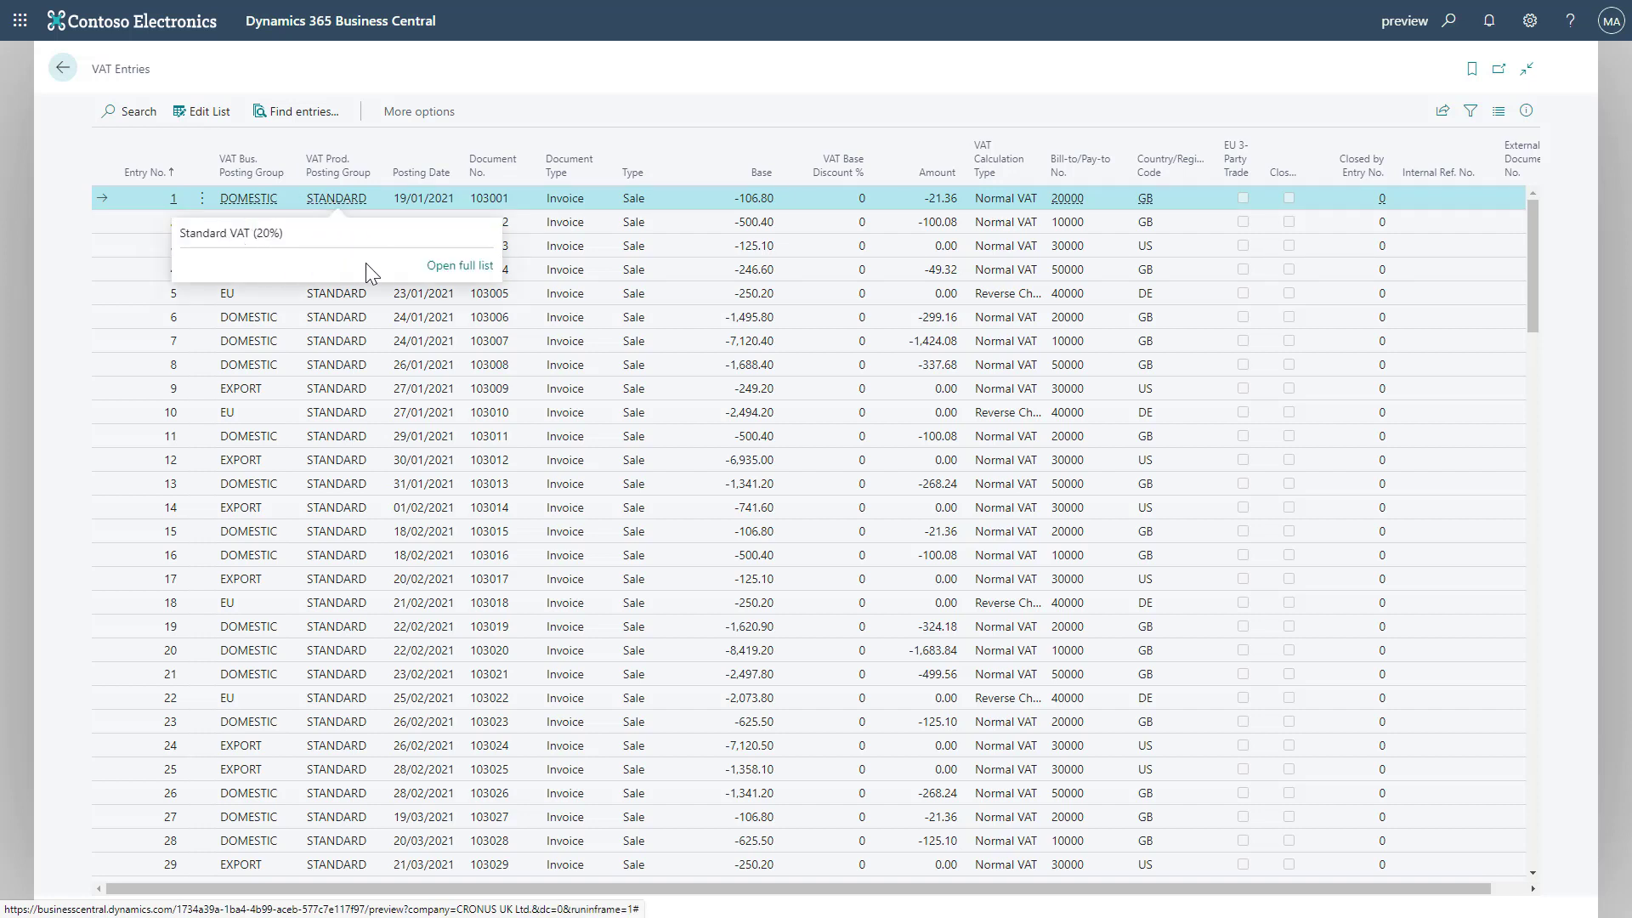
left_click(466, 266)
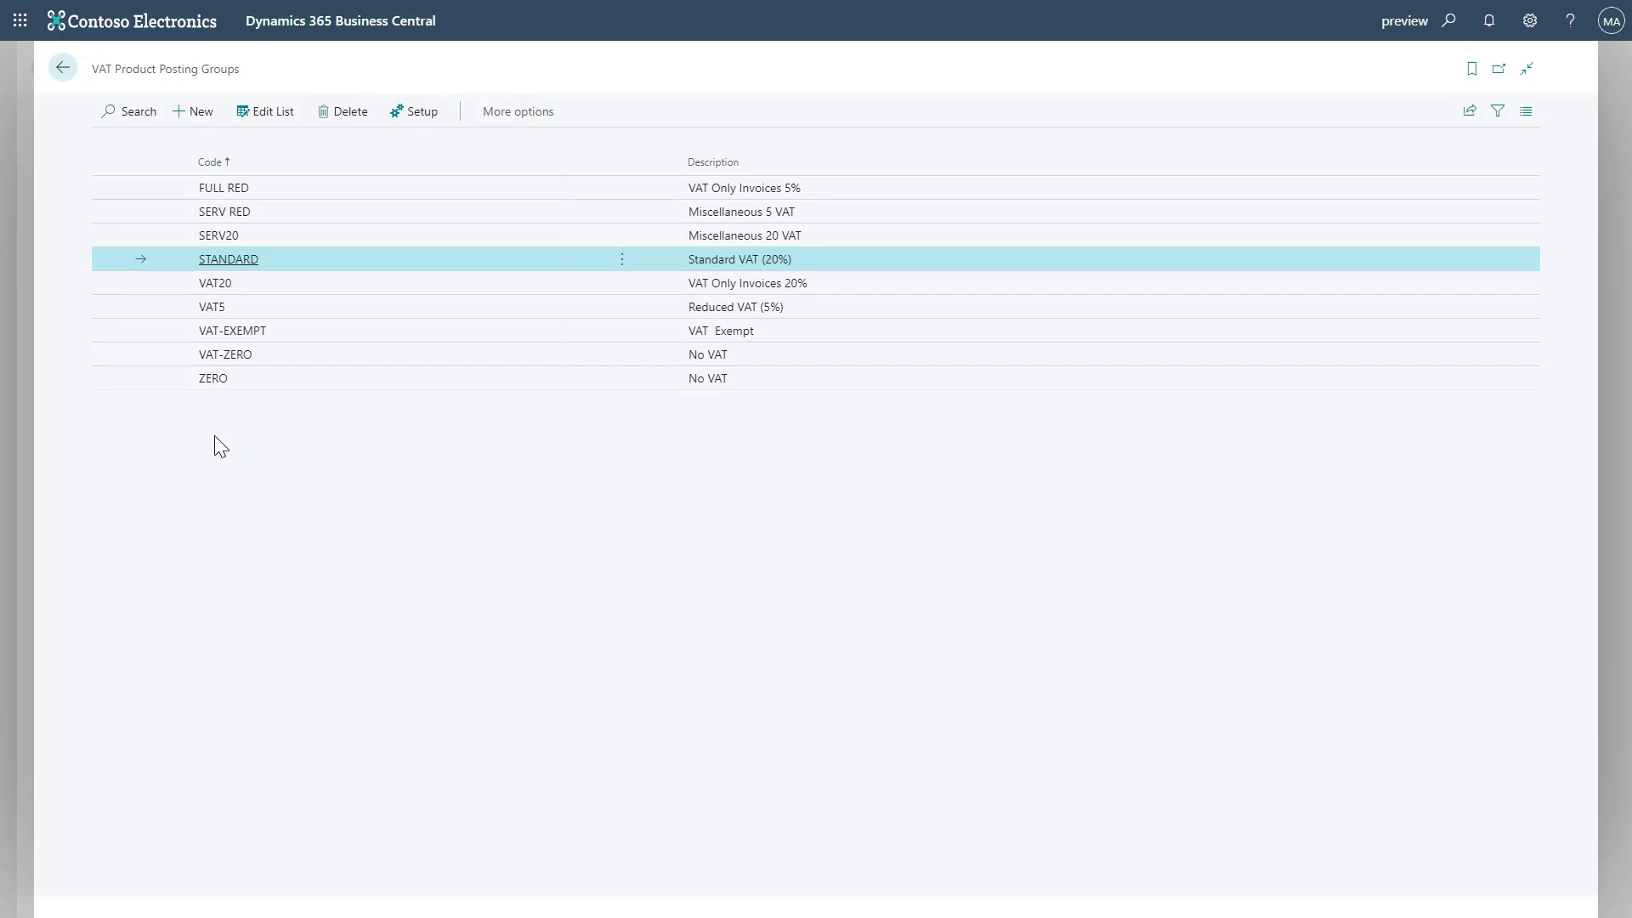
left_click(63, 78)
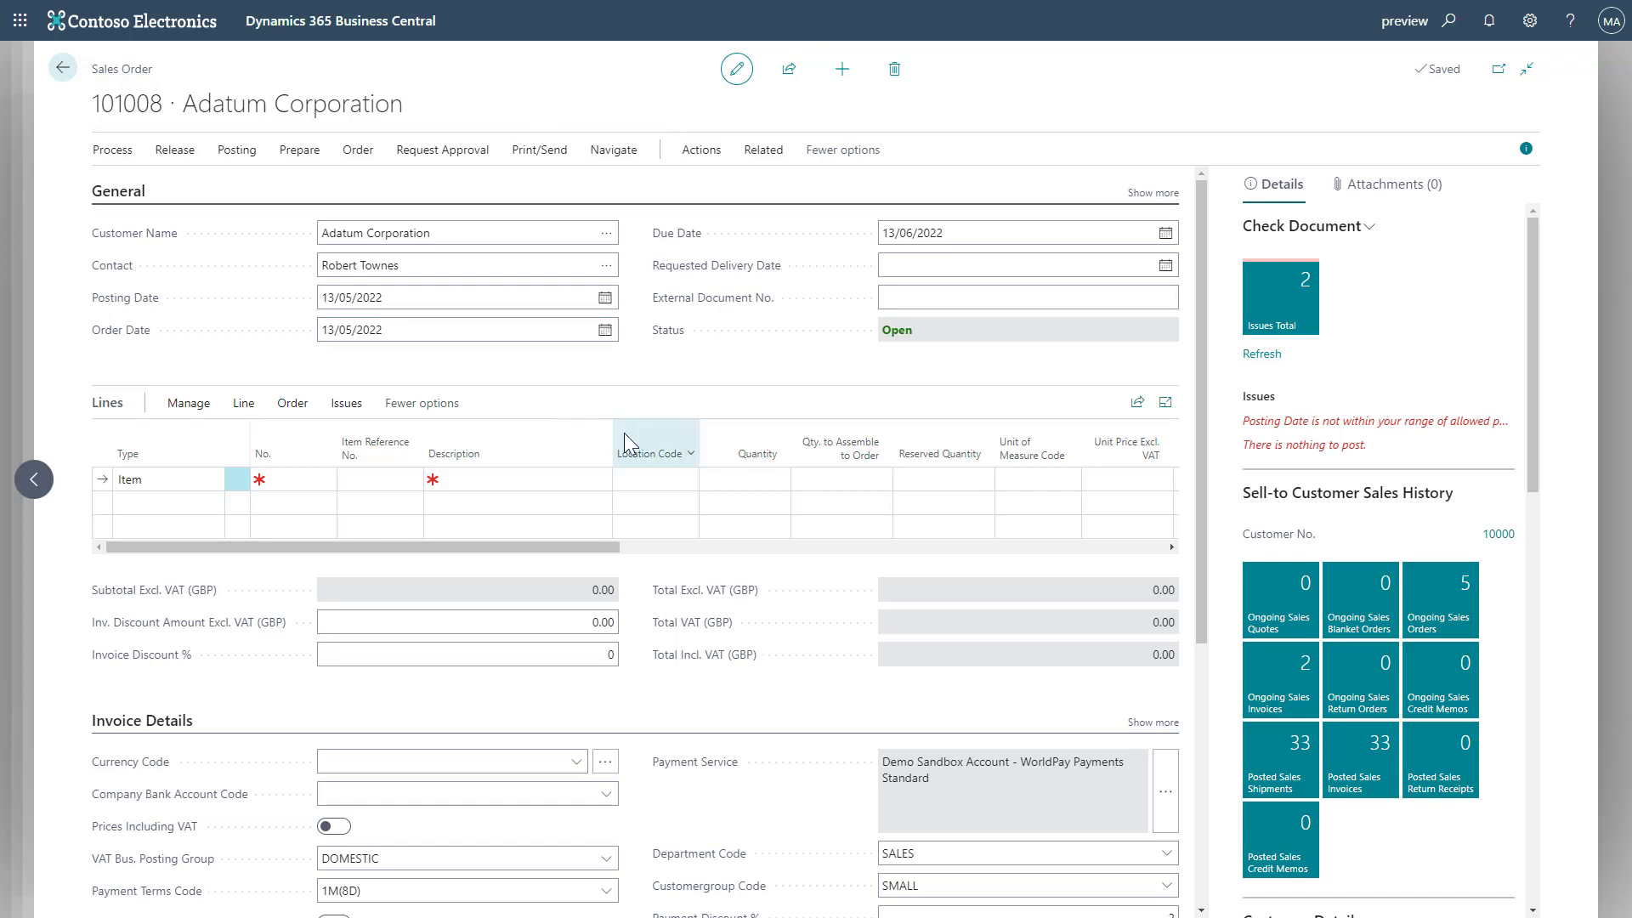
Add item 1896-S ATHENS Desk and a G/L Account line for 10100 Income, Services.
left_click(309, 481)
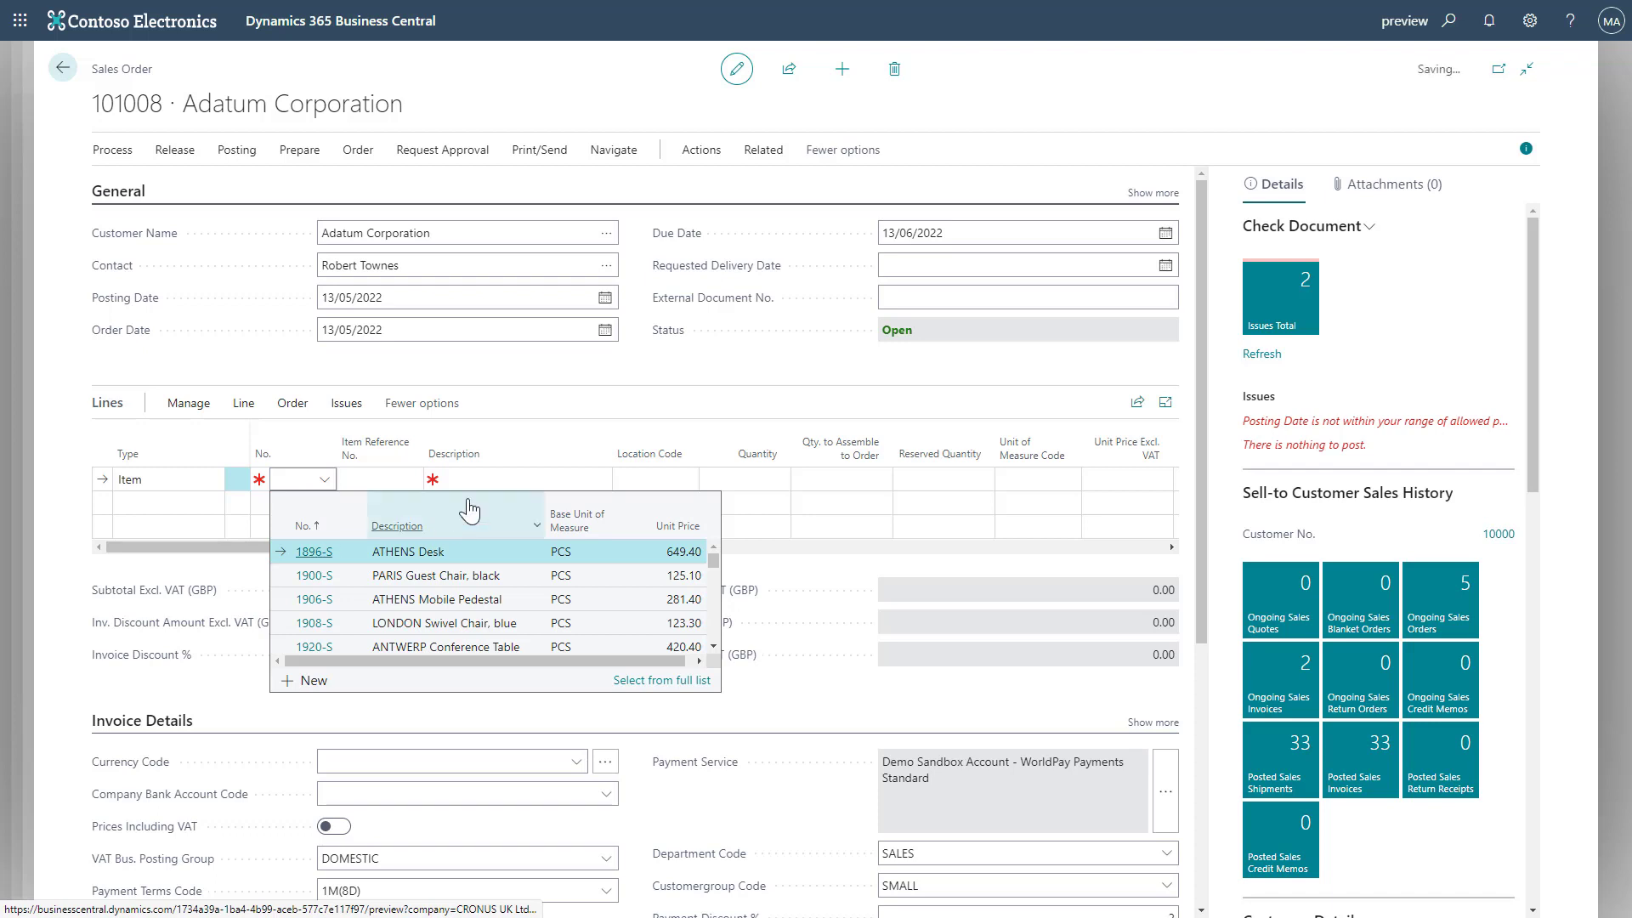
left_click(314, 560)
left_click(182, 543)
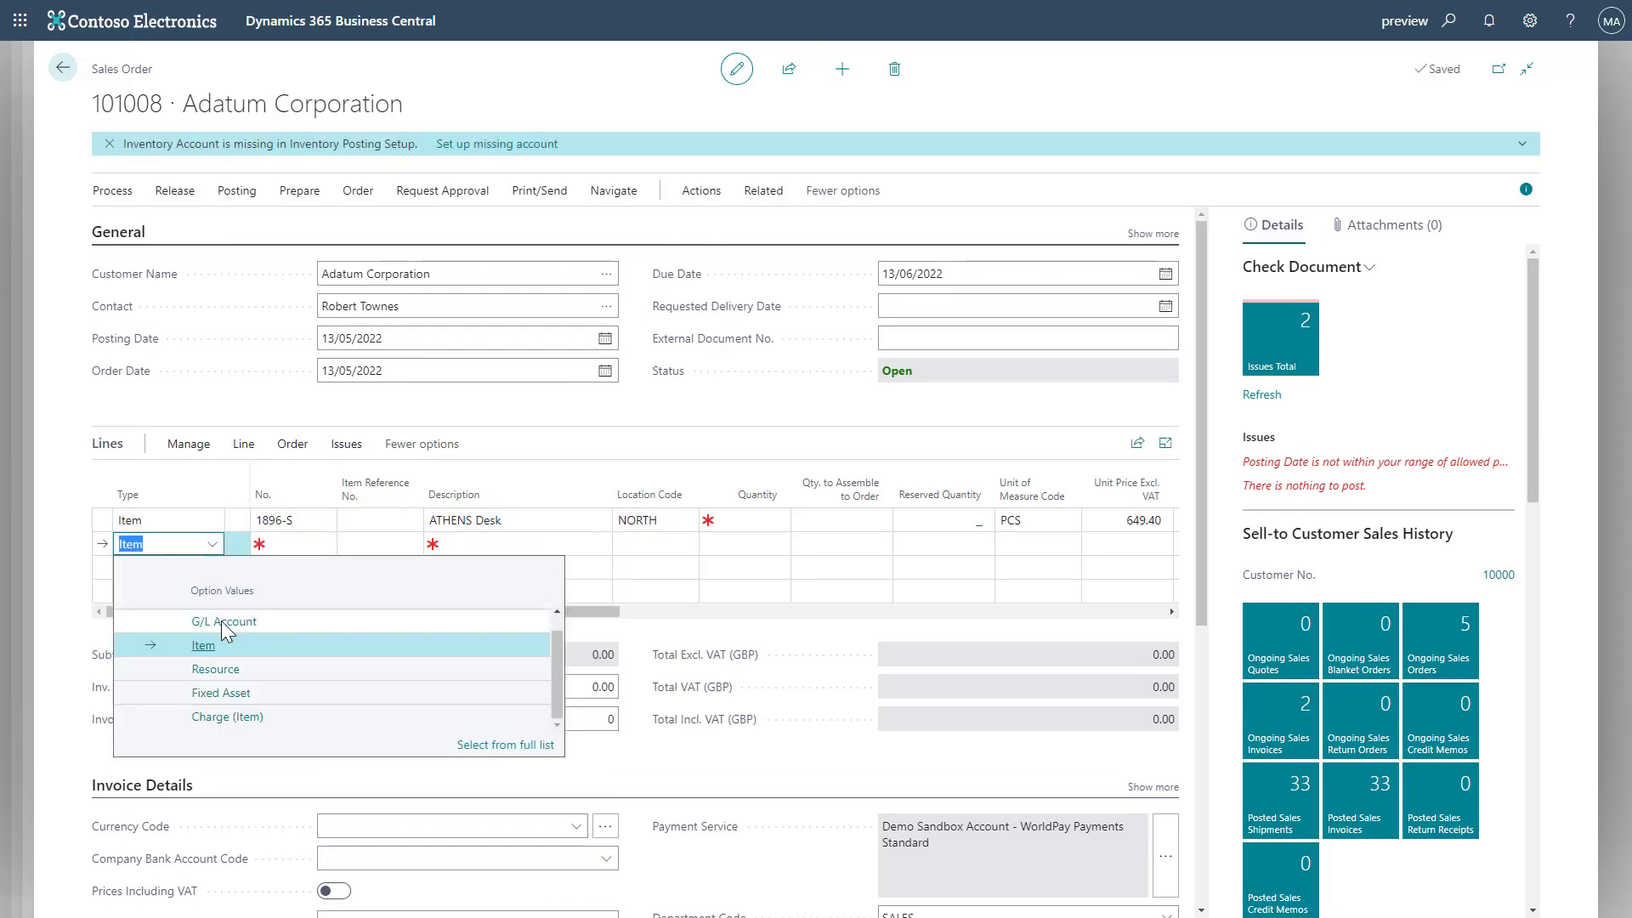
left_click(219, 620)
left_click(319, 544)
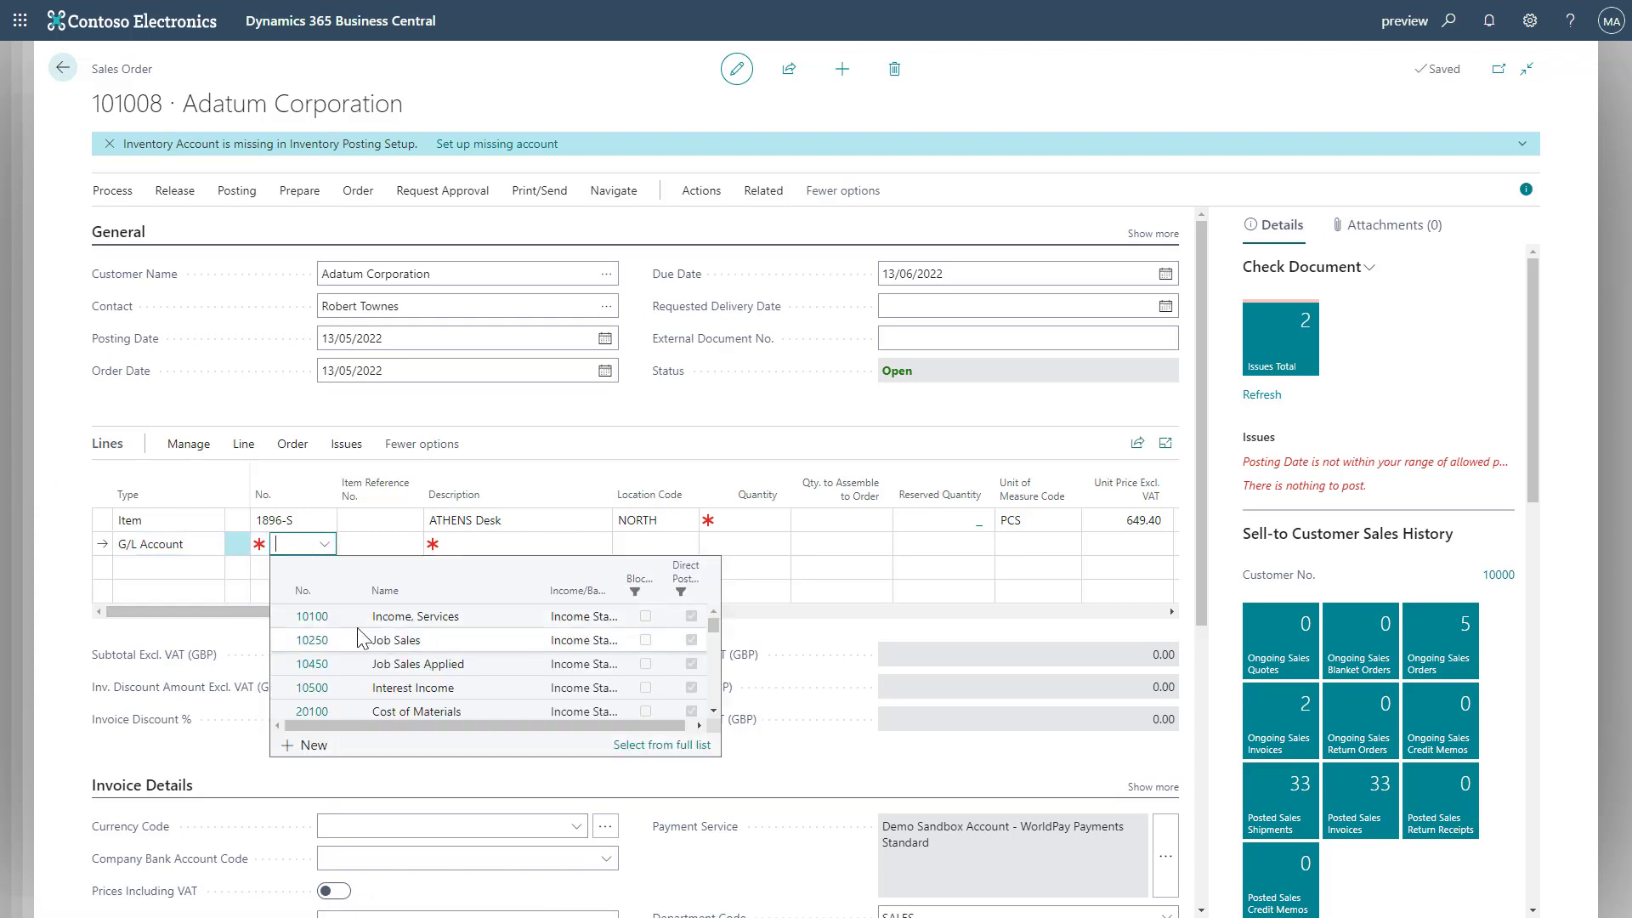
left_click(572, 507)
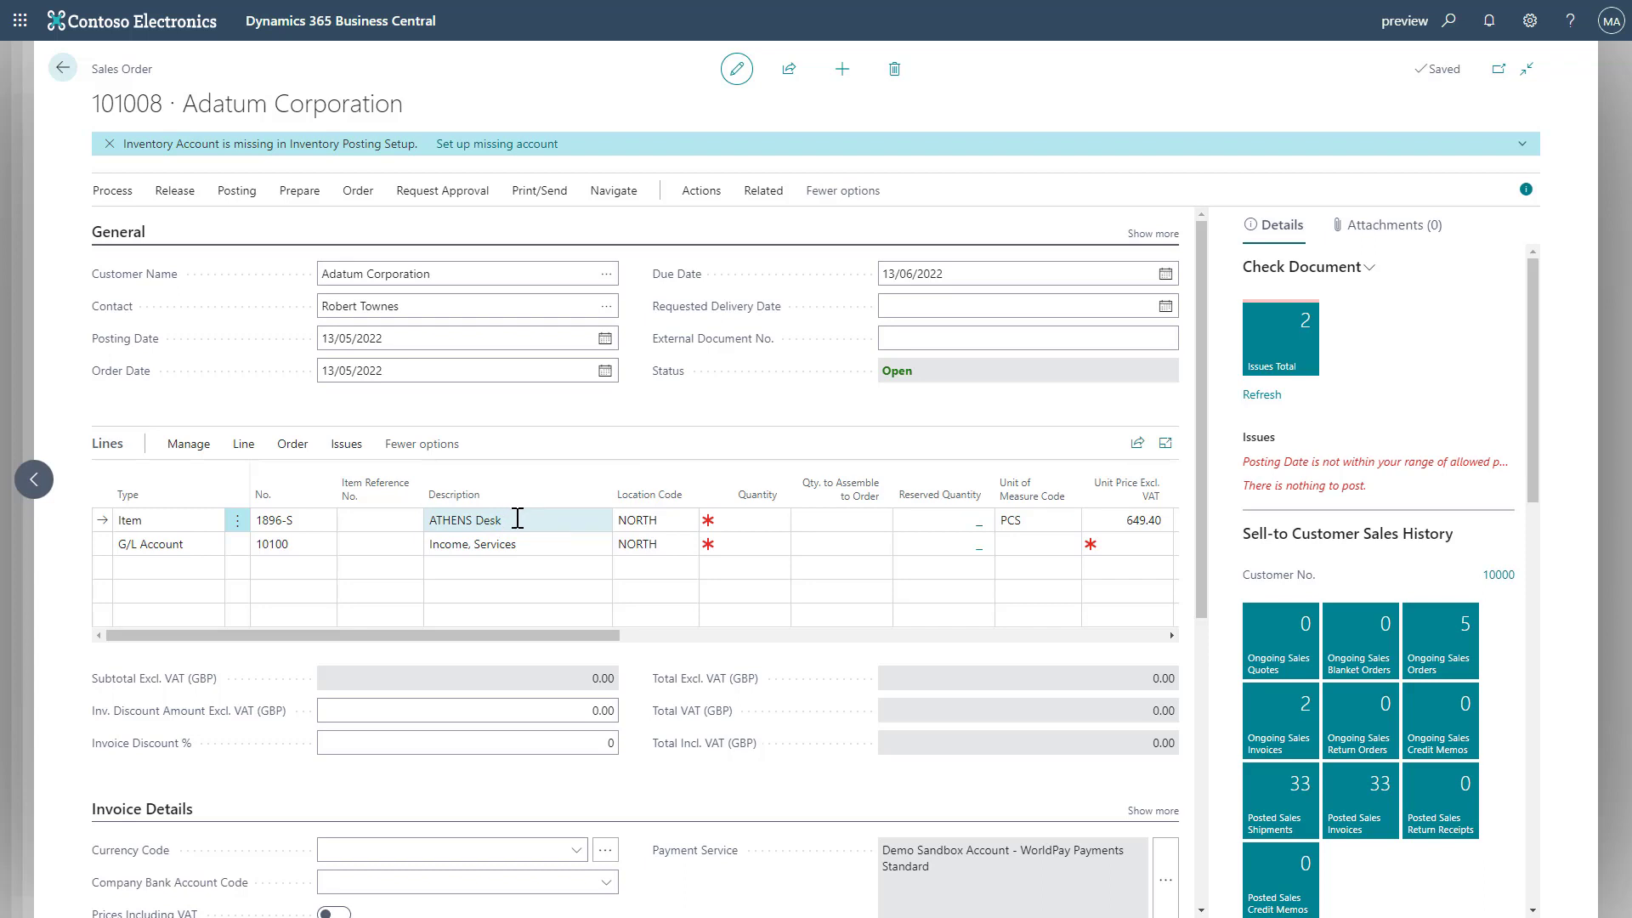
Replace the desk on the first line with item 1900-S PARIS Guest Chair, black, found by searching 'chair'.
left_click(517, 520)
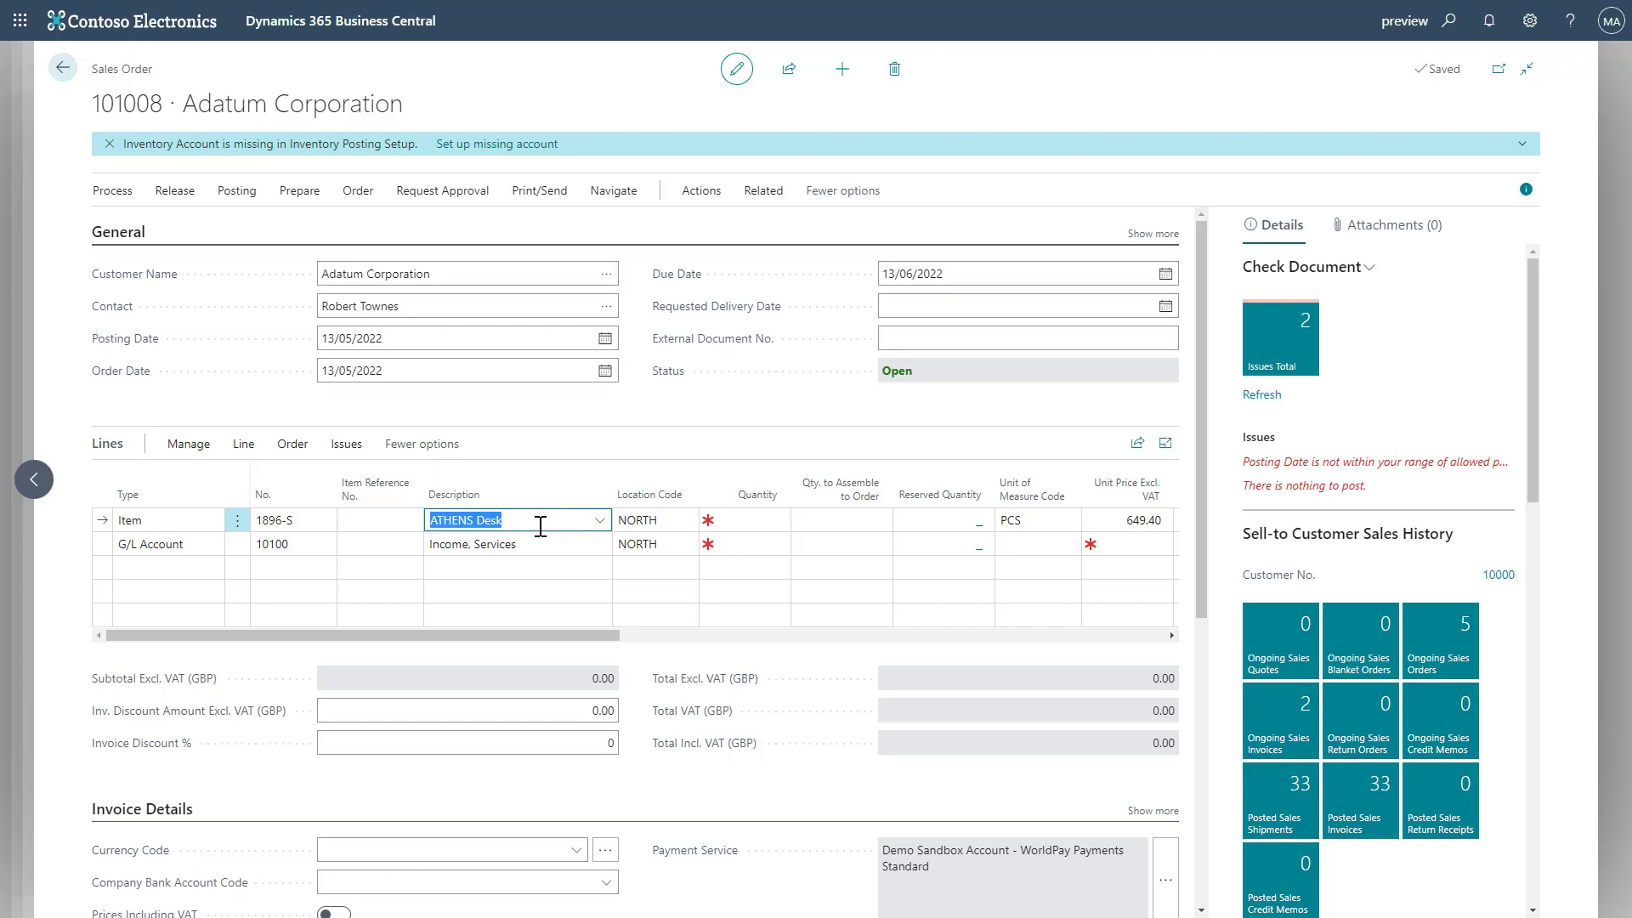
type("chair")
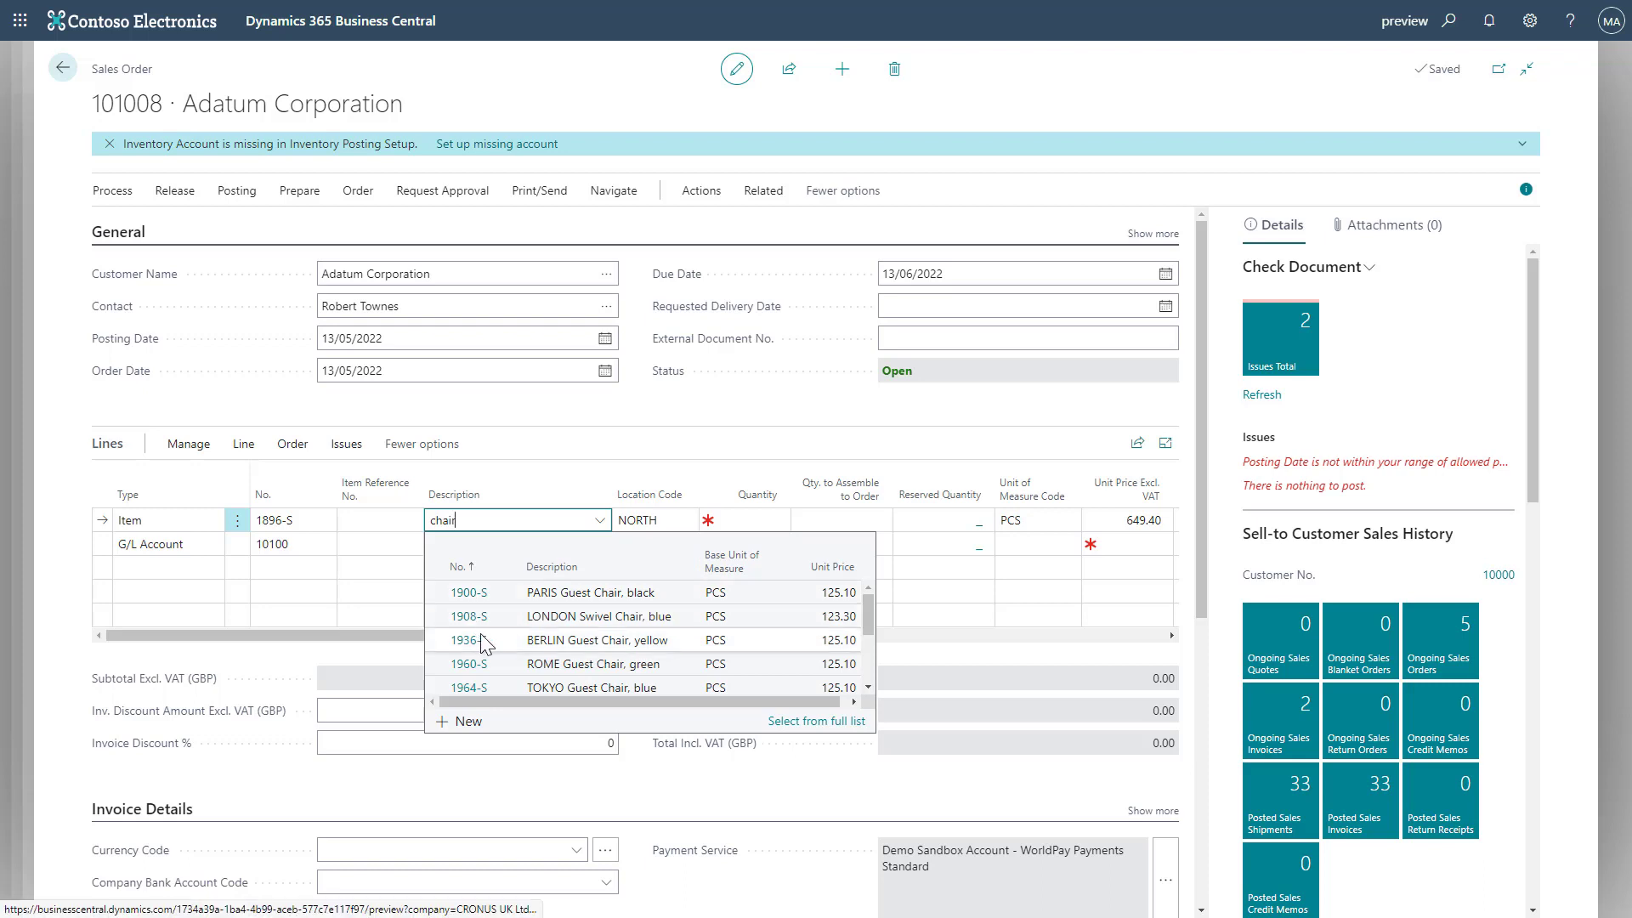
left_click(487, 594)
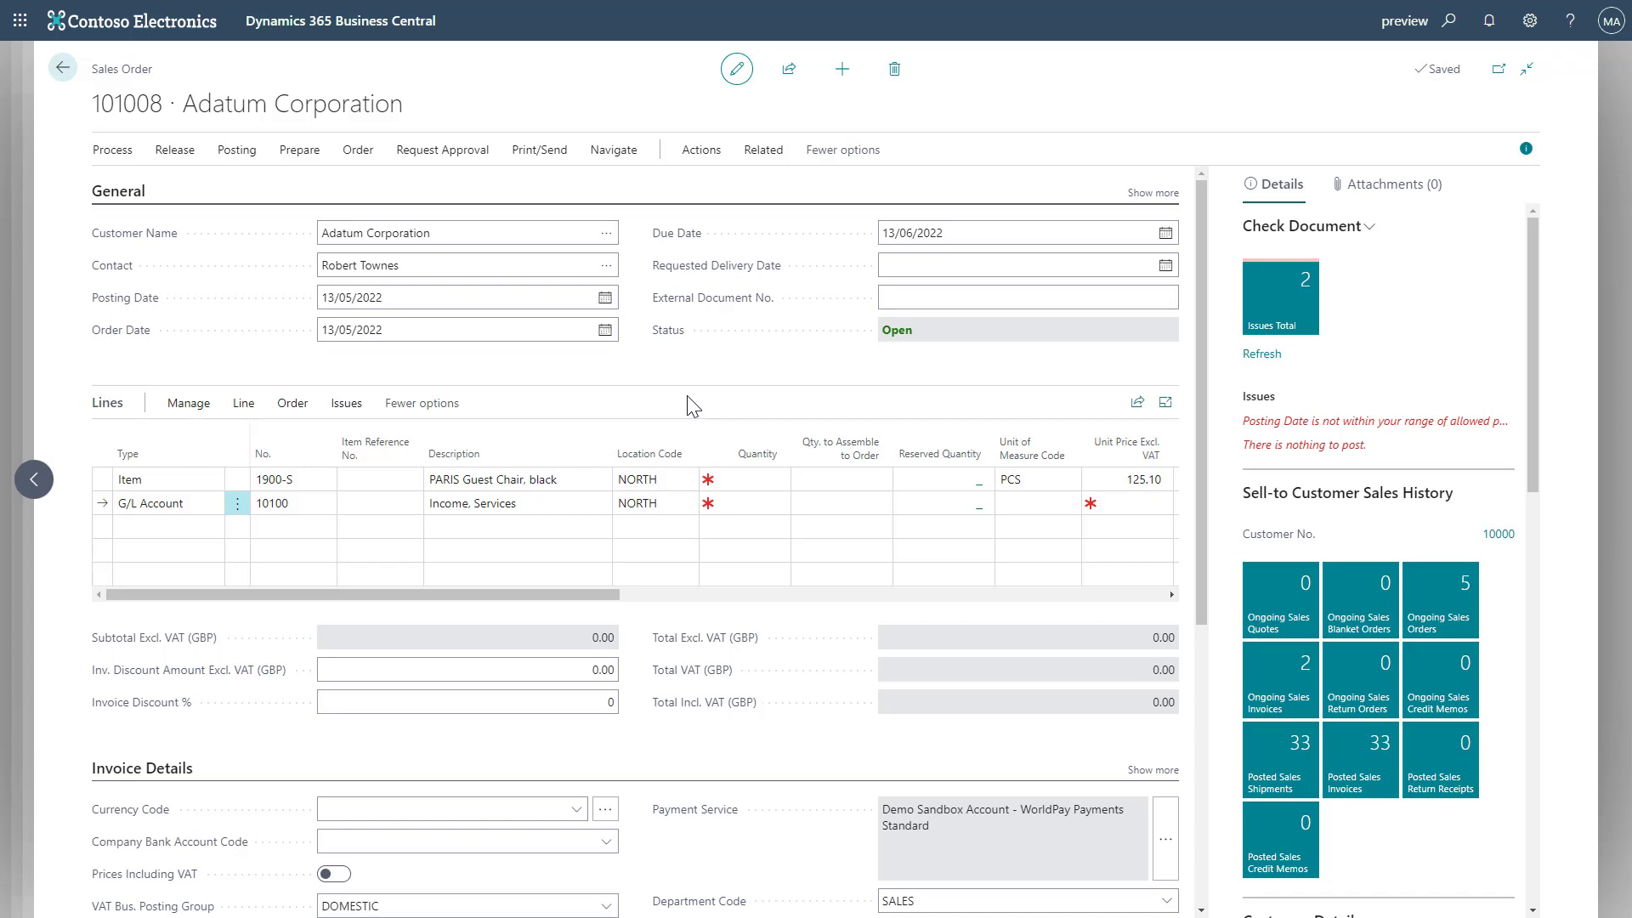
Change the G/L line to account 10250 Job Sales by searching 'sales' in its description.
left_click(553, 503)
type("sales")
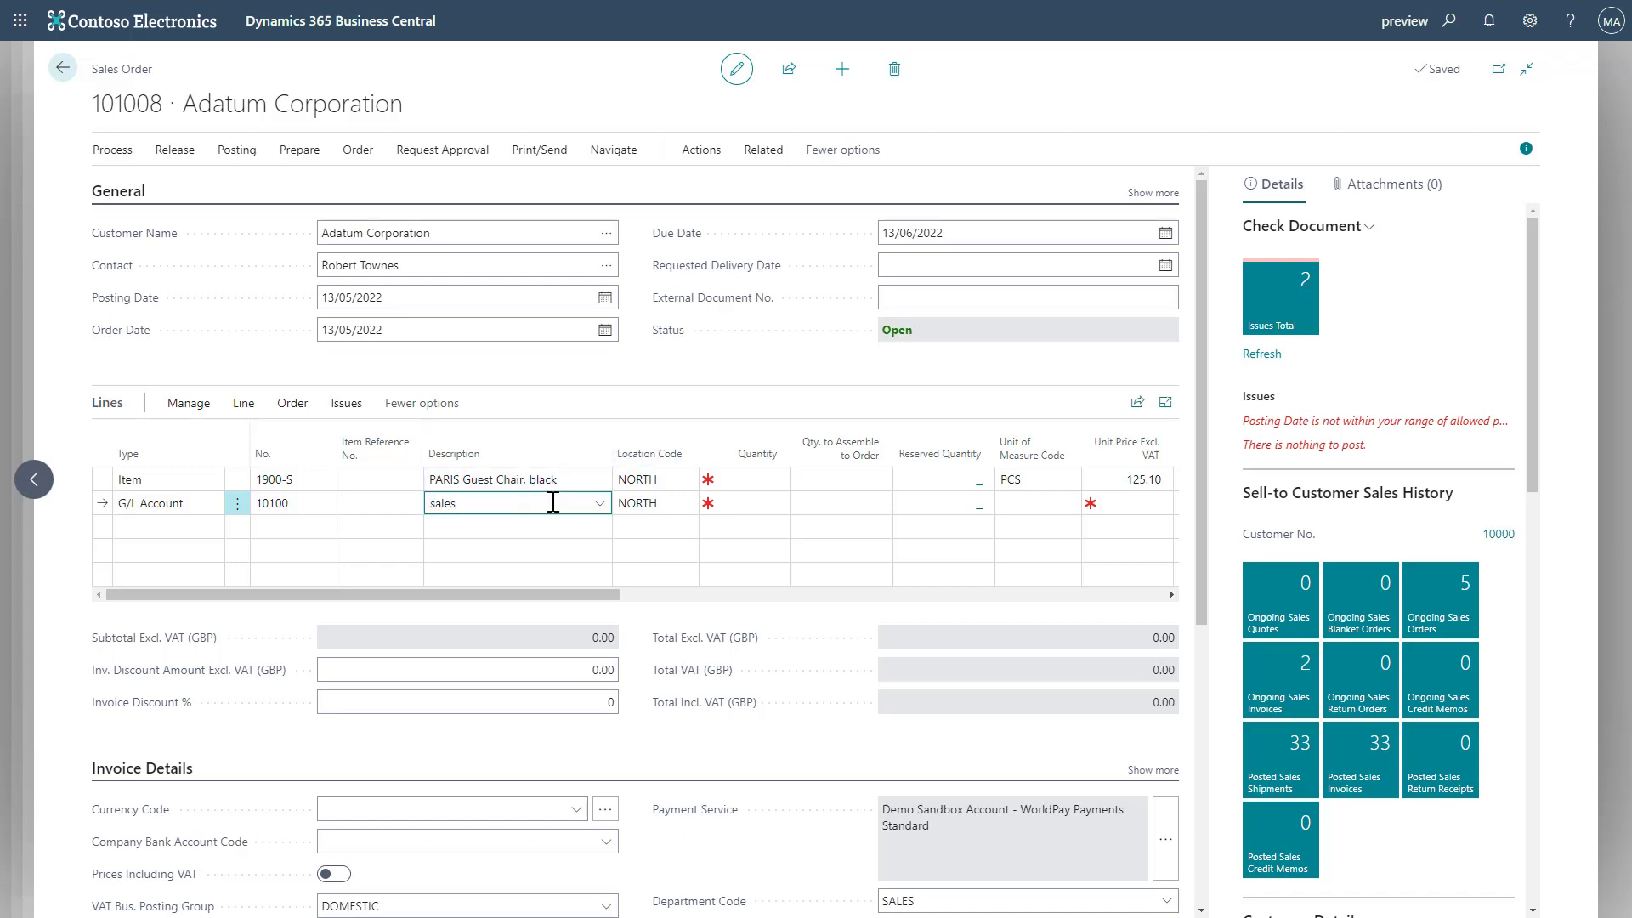
left_click(549, 569)
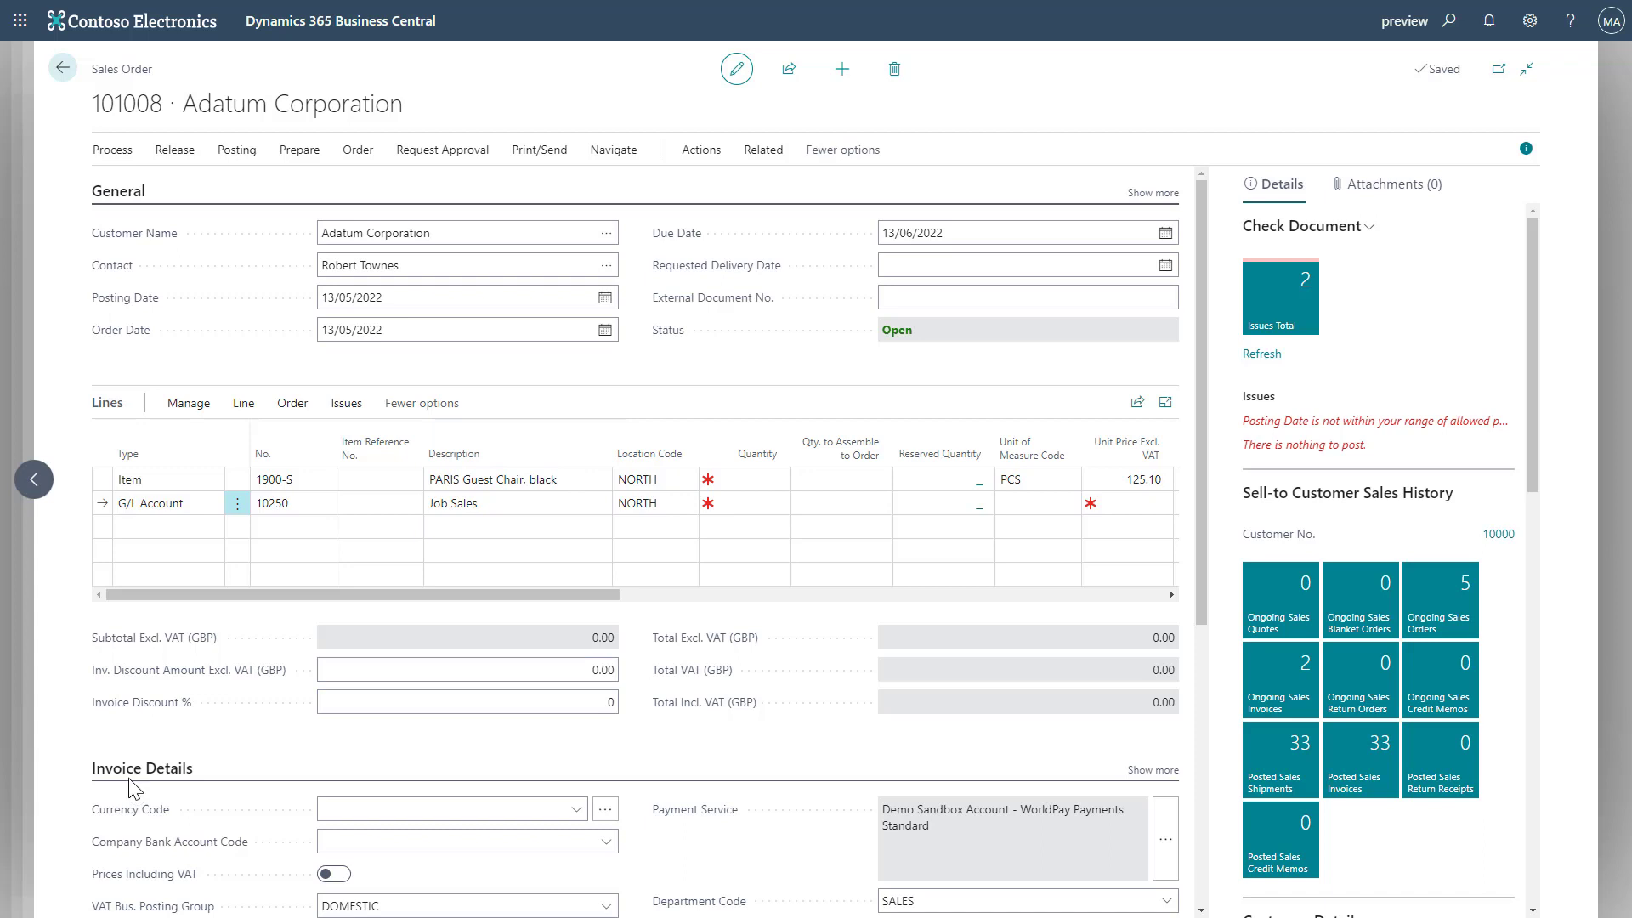
Collapse and re-expand Invoice Details, then close sales order 101008 with Esc.
left_click(171, 772)
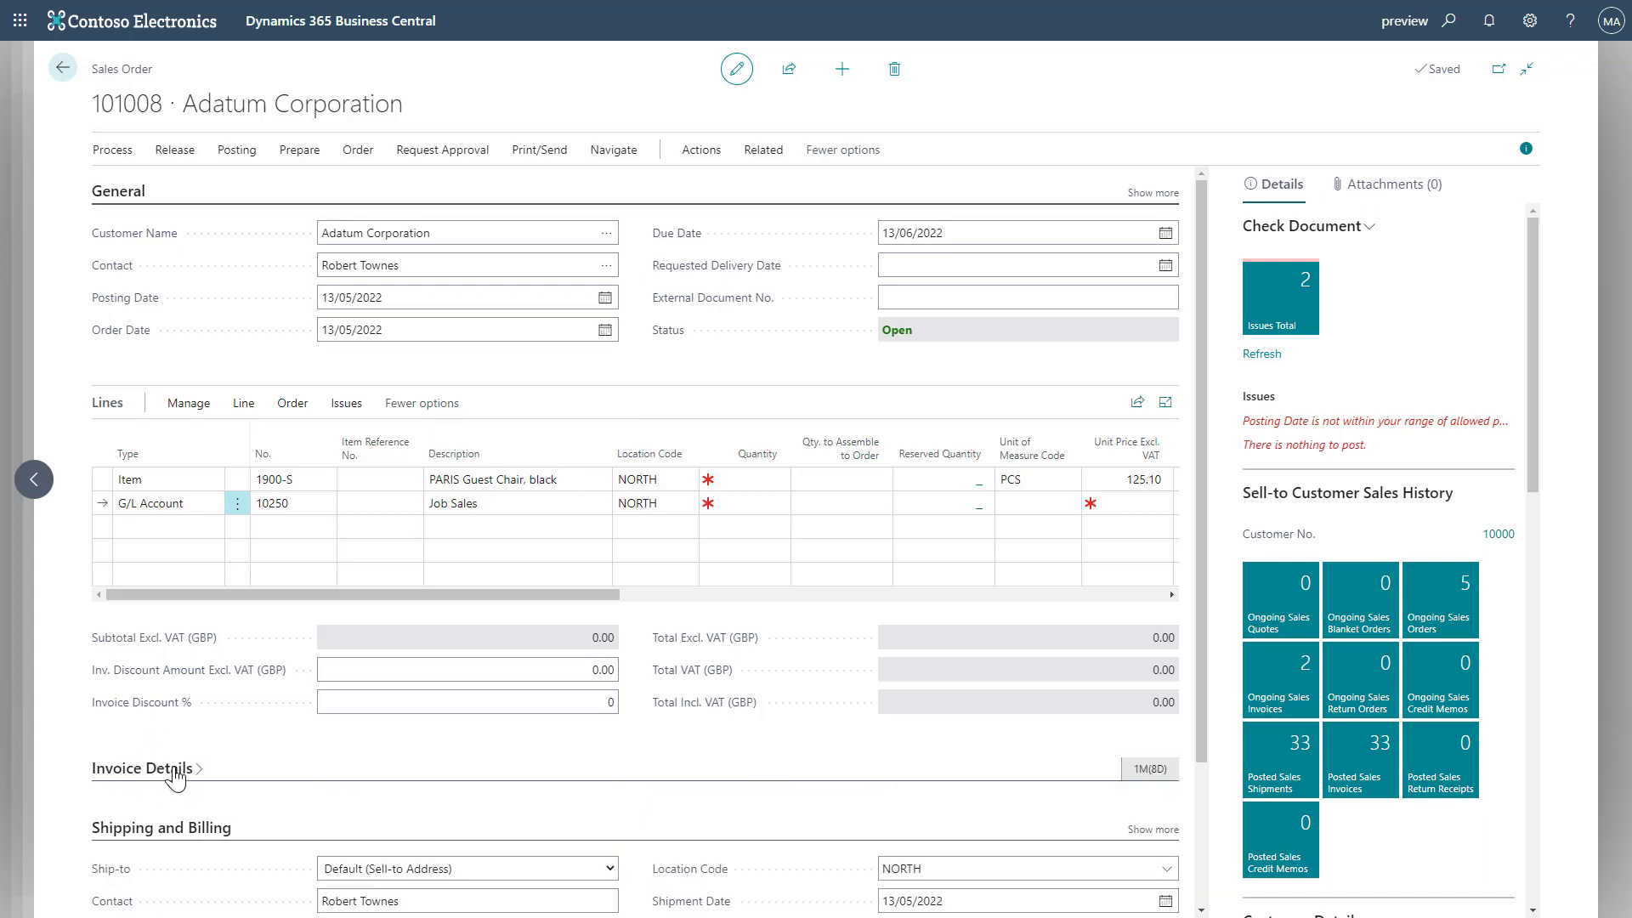
left_click(174, 771)
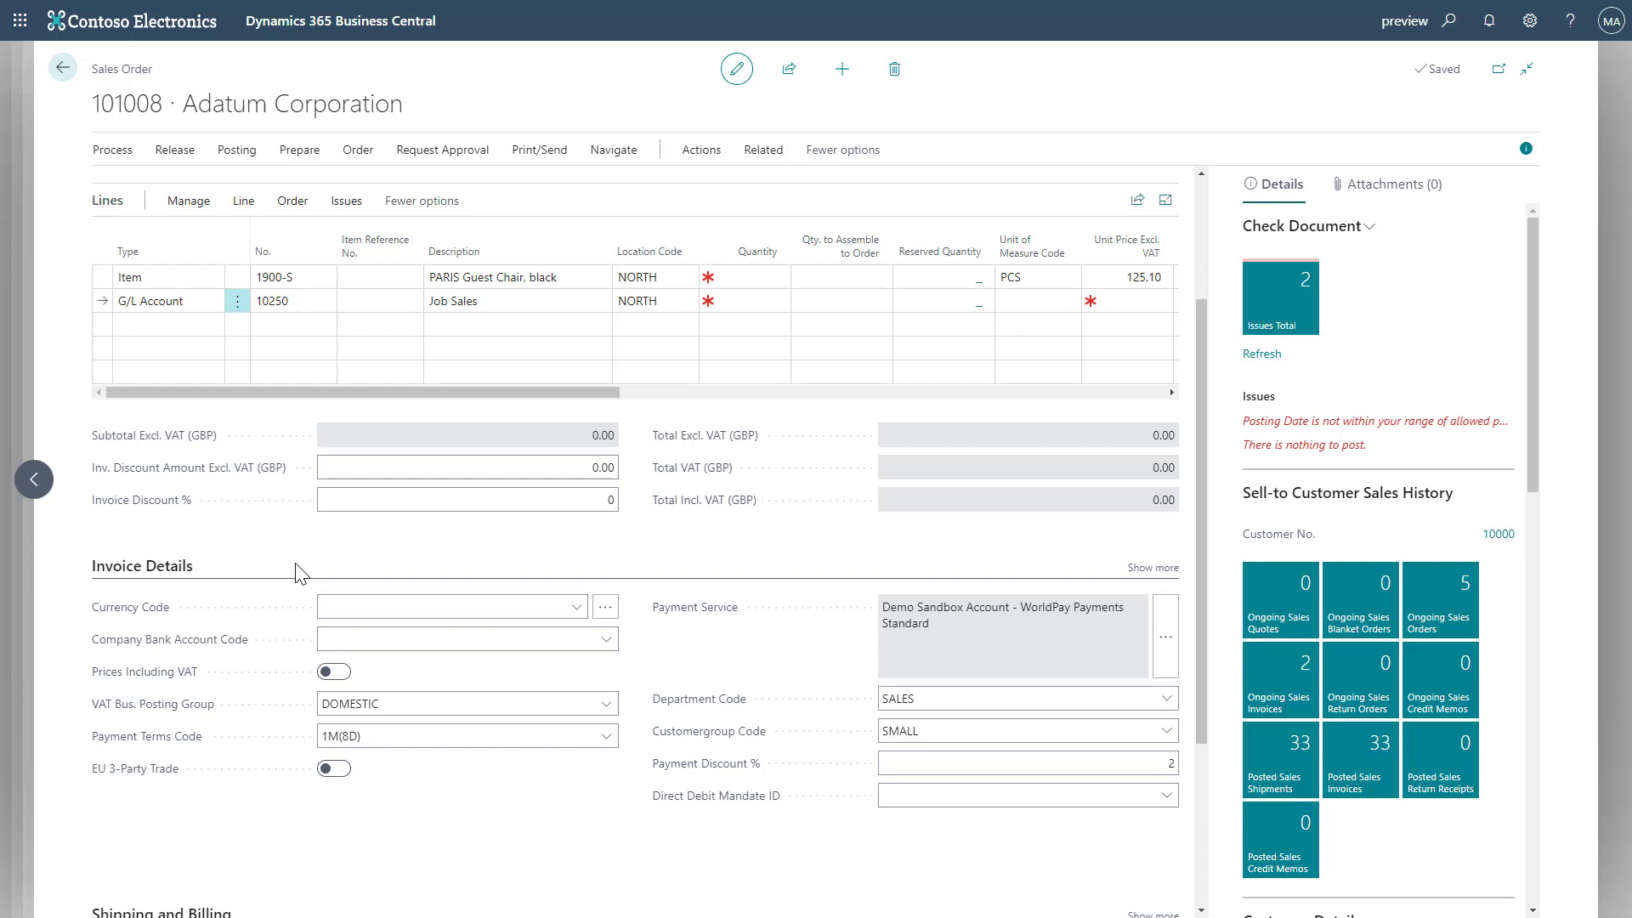
key("Escape")
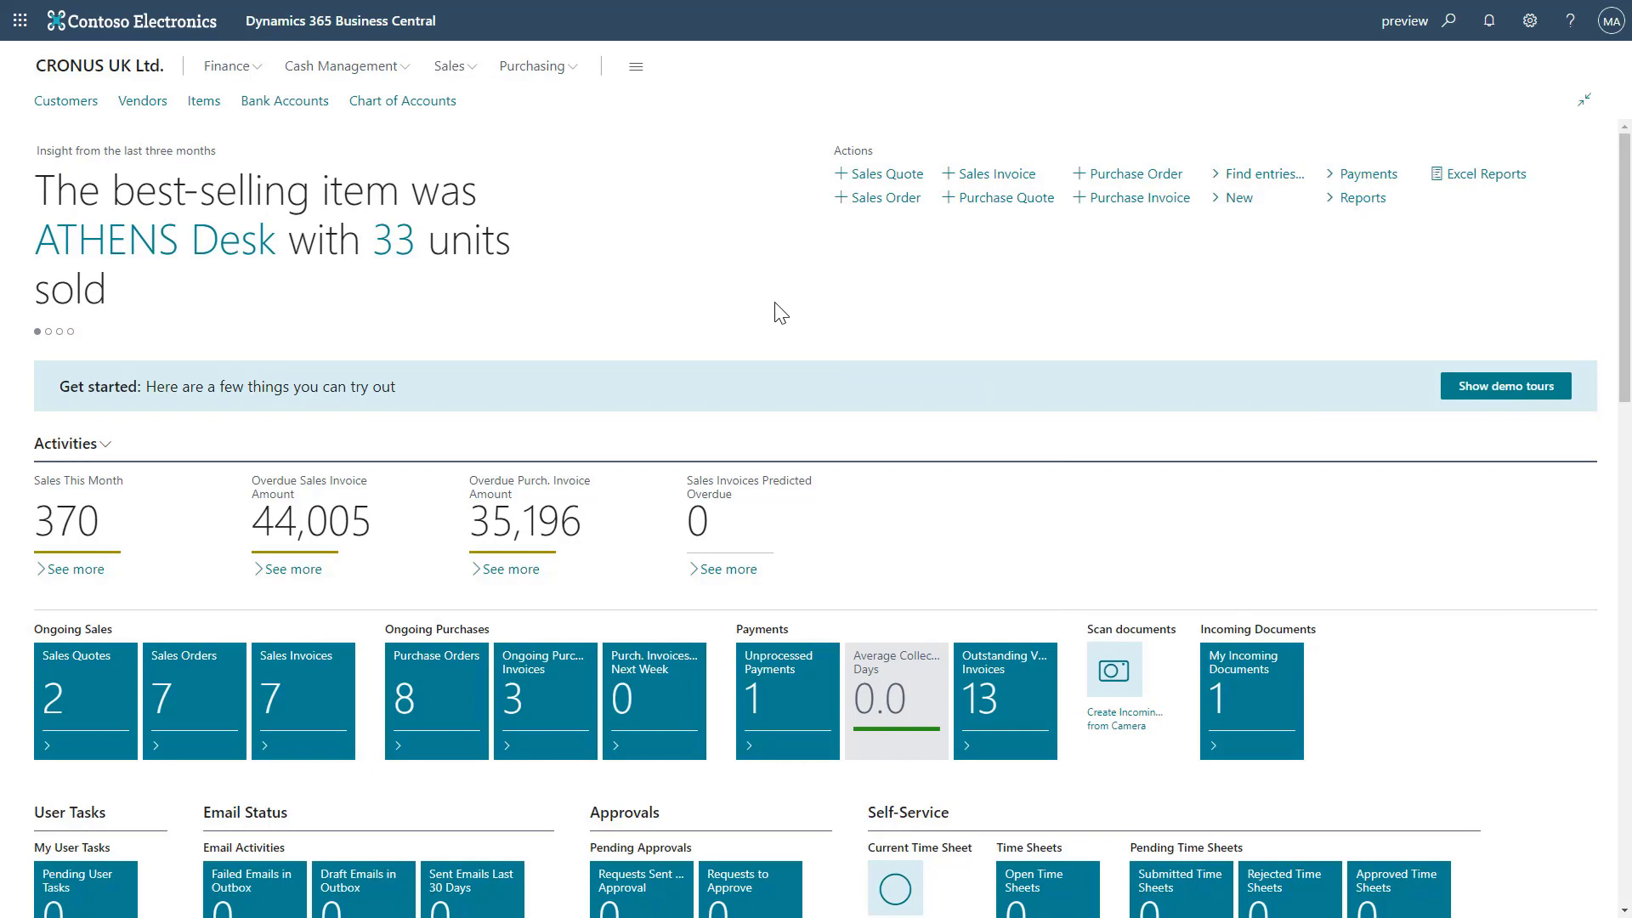
Scroll down to the Report Inbox and share the Aged Accounts Payable report.
left_click_drag(1623, 208, 1509, 712)
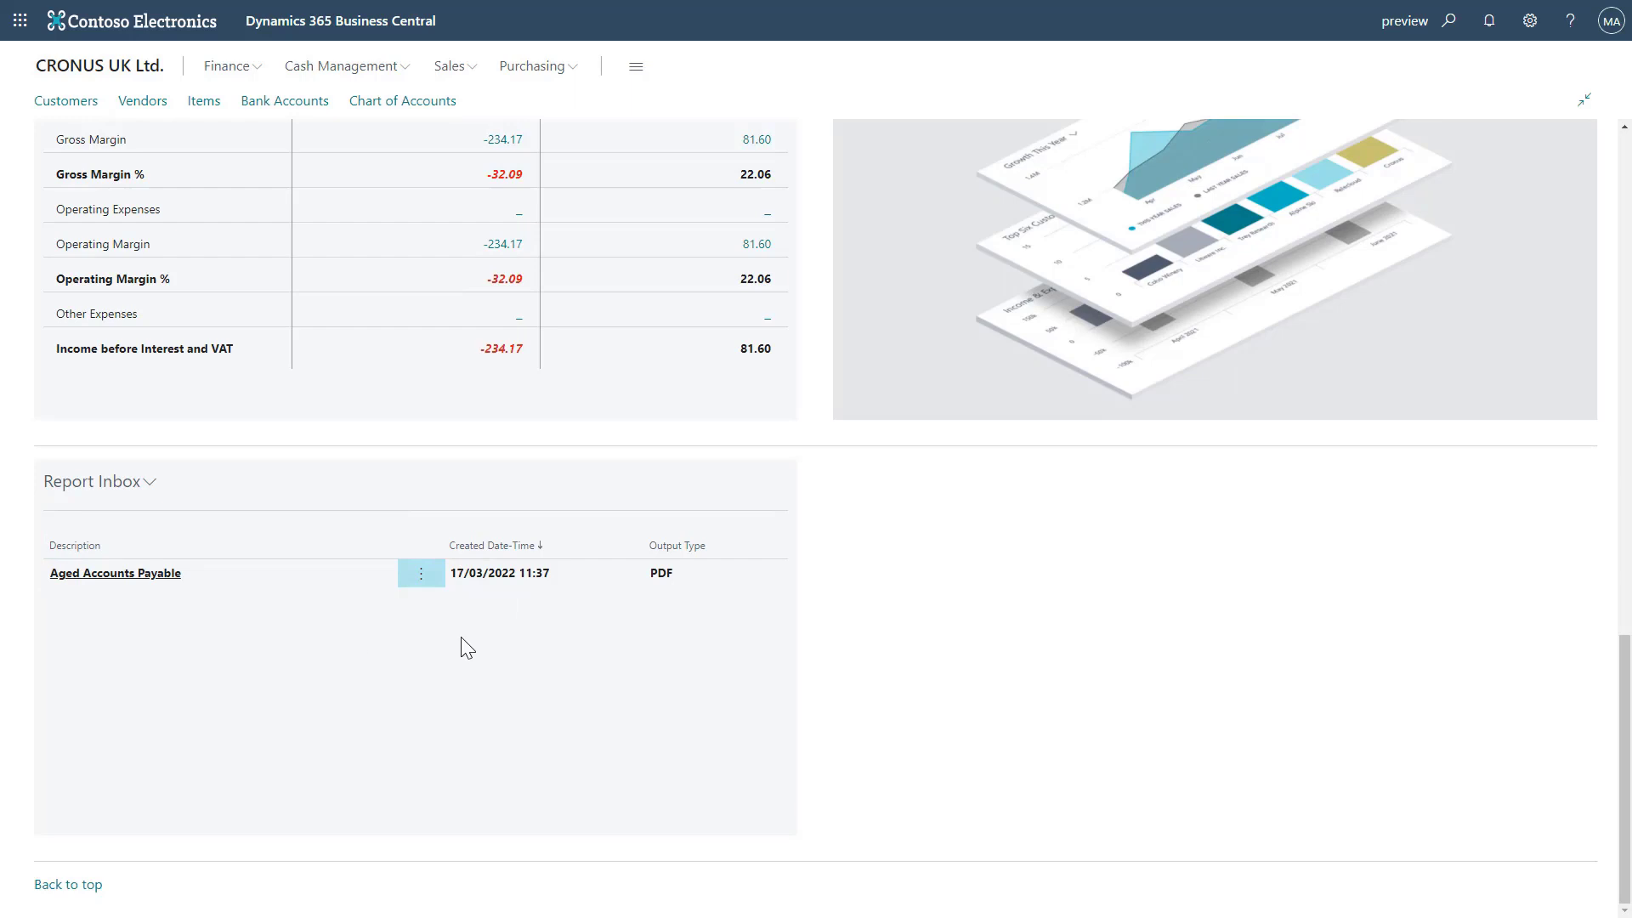
left_click(421, 578)
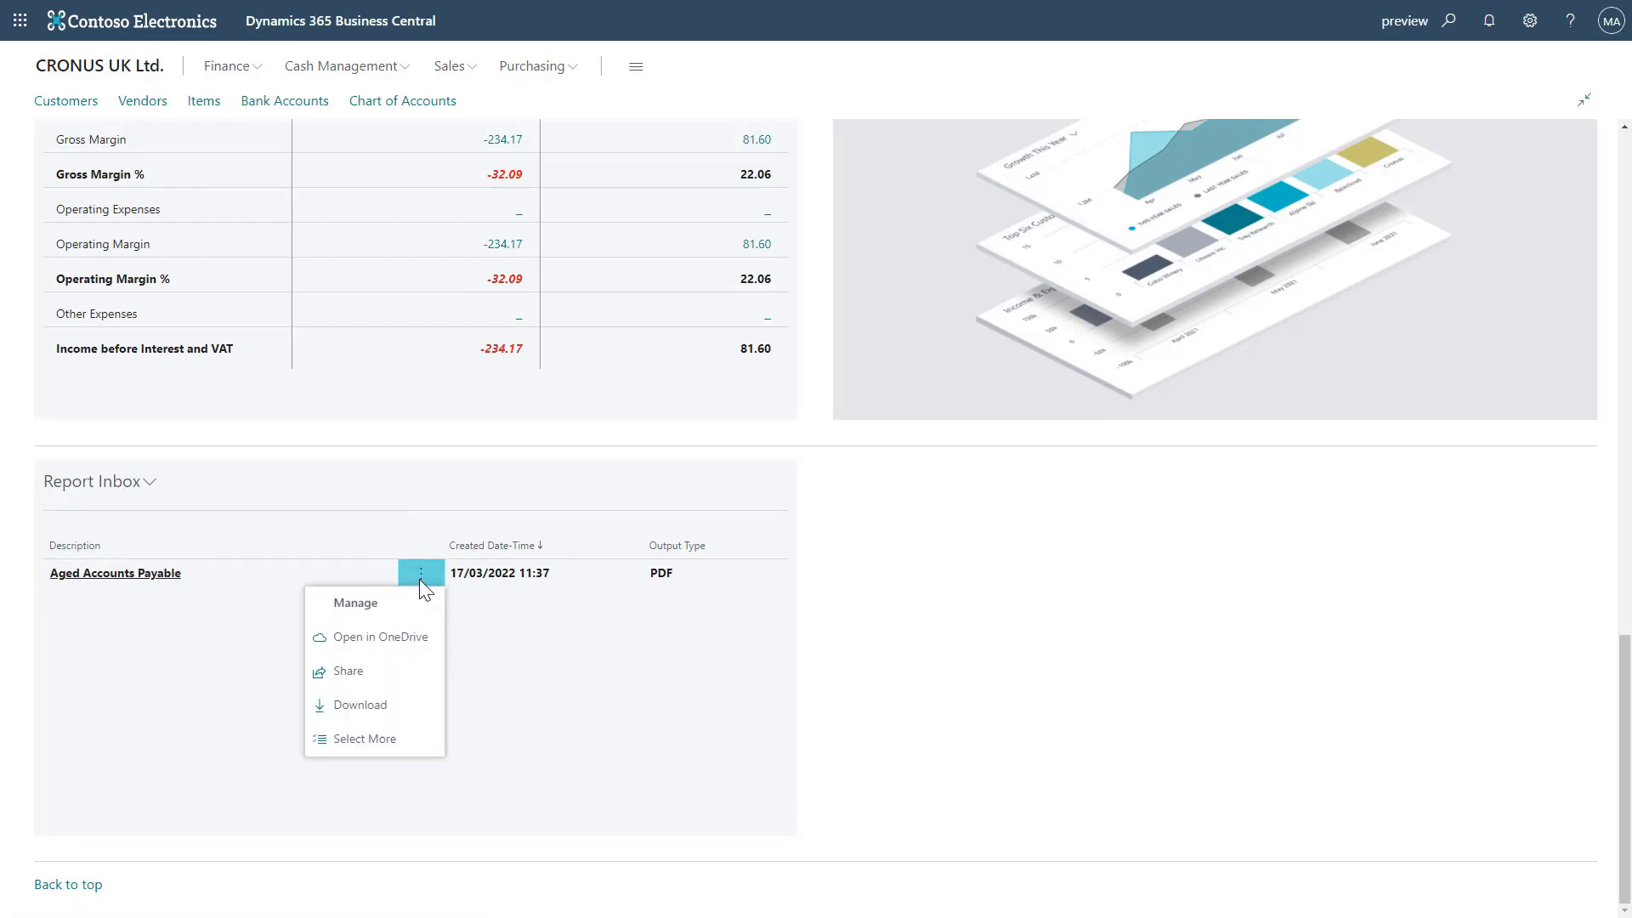
left_click(349, 674)
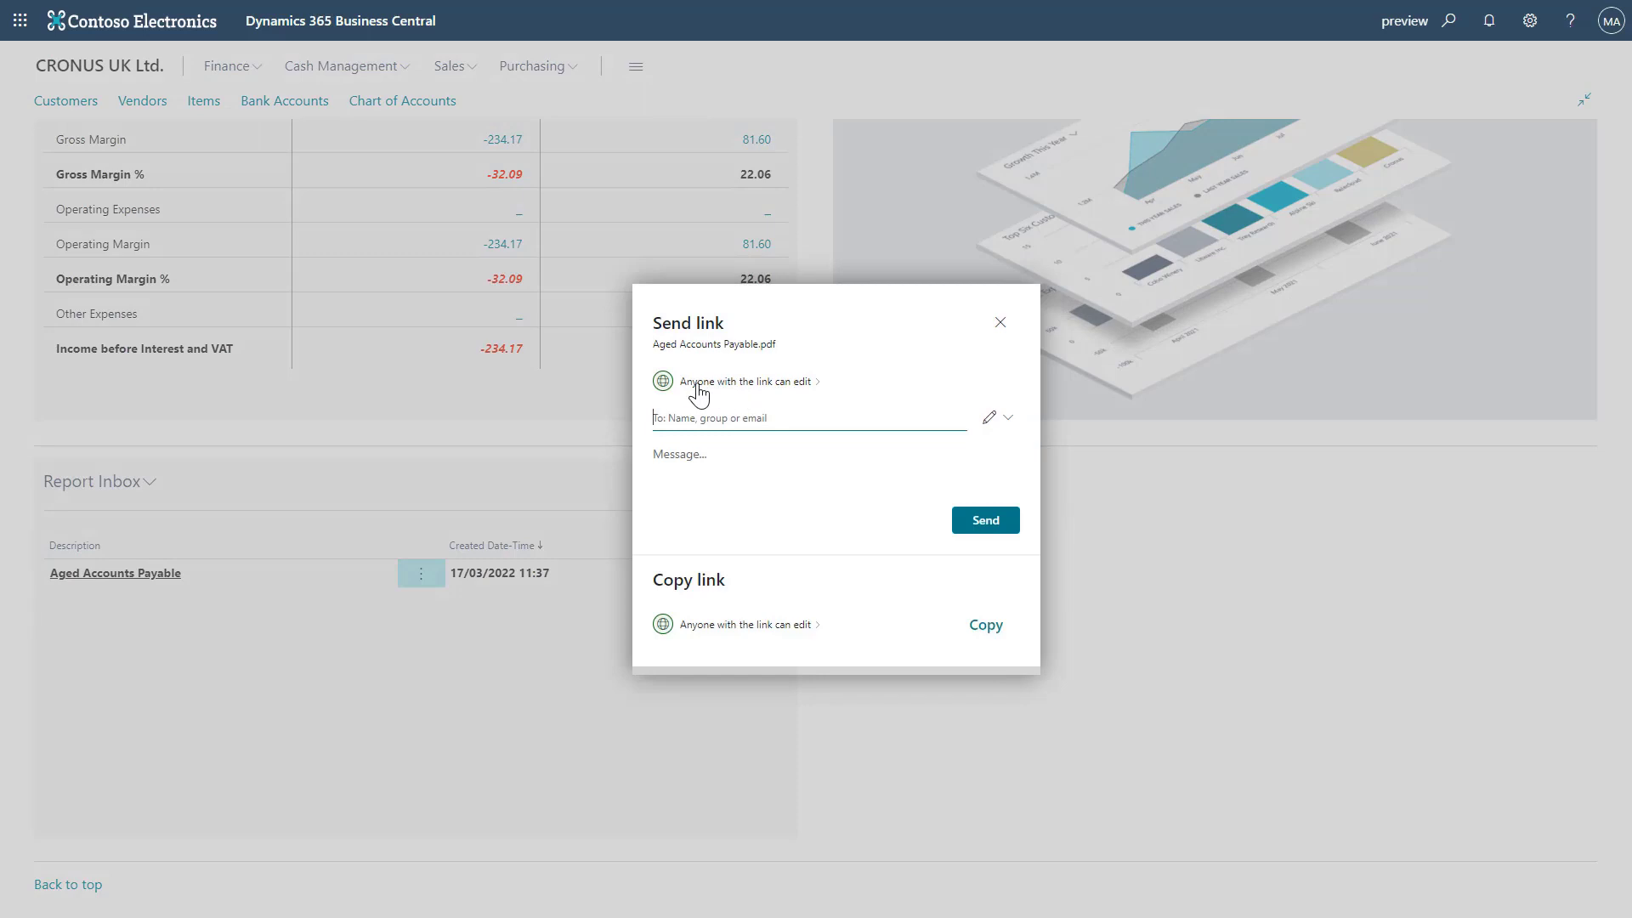
Restrict the share link to specific people with view-only access, editing disabled.
left_click(752, 393)
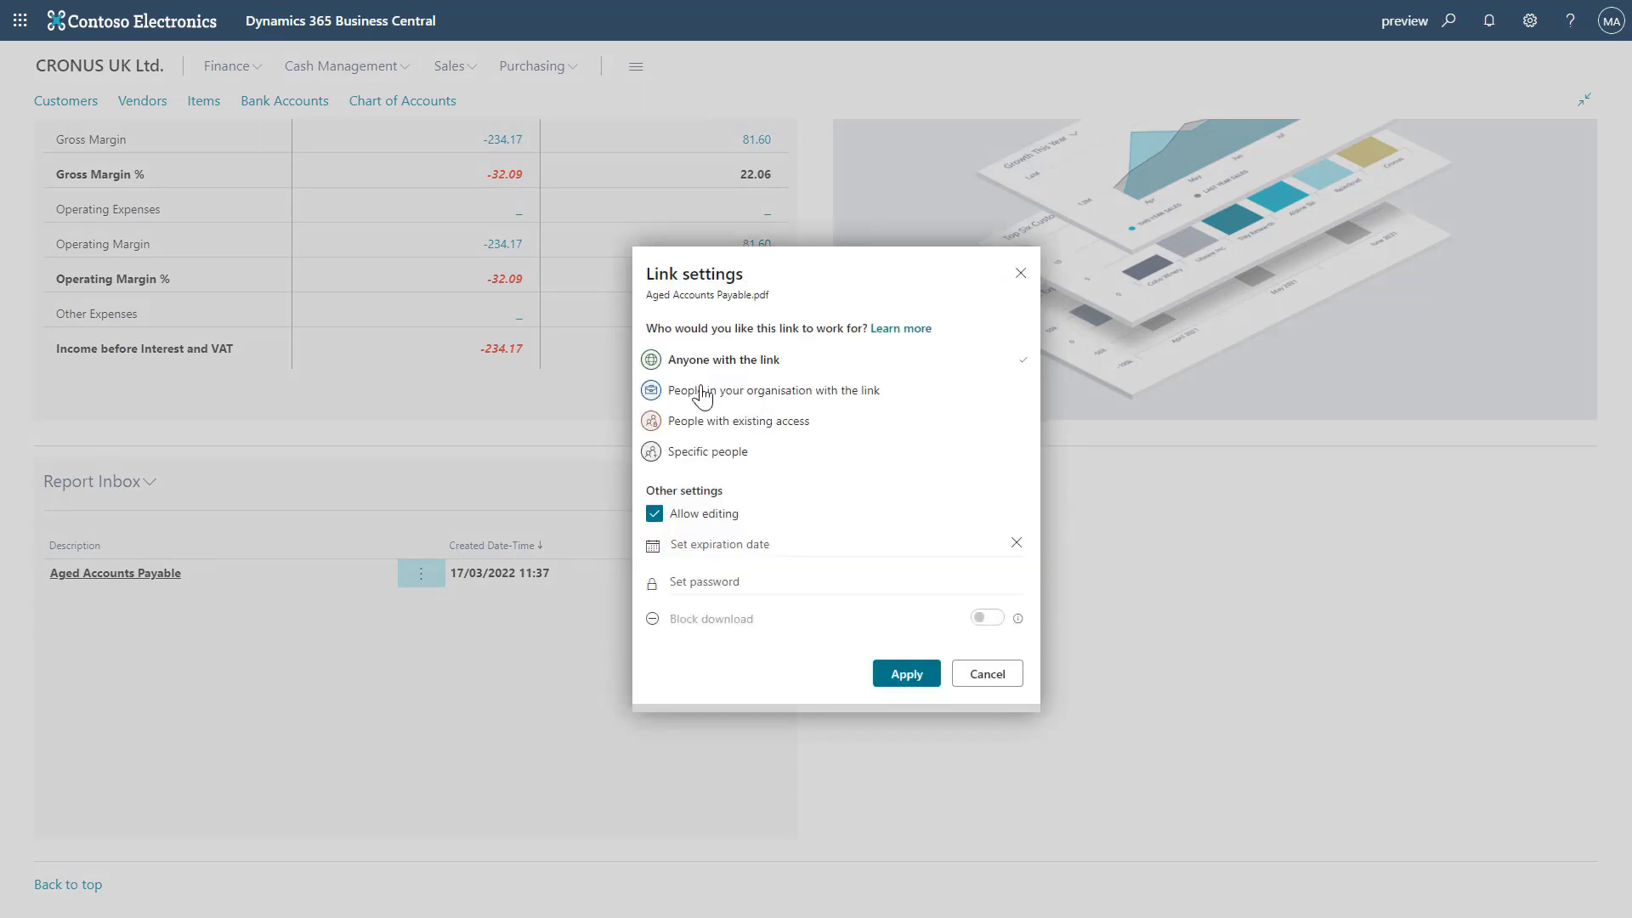
left_click(712, 457)
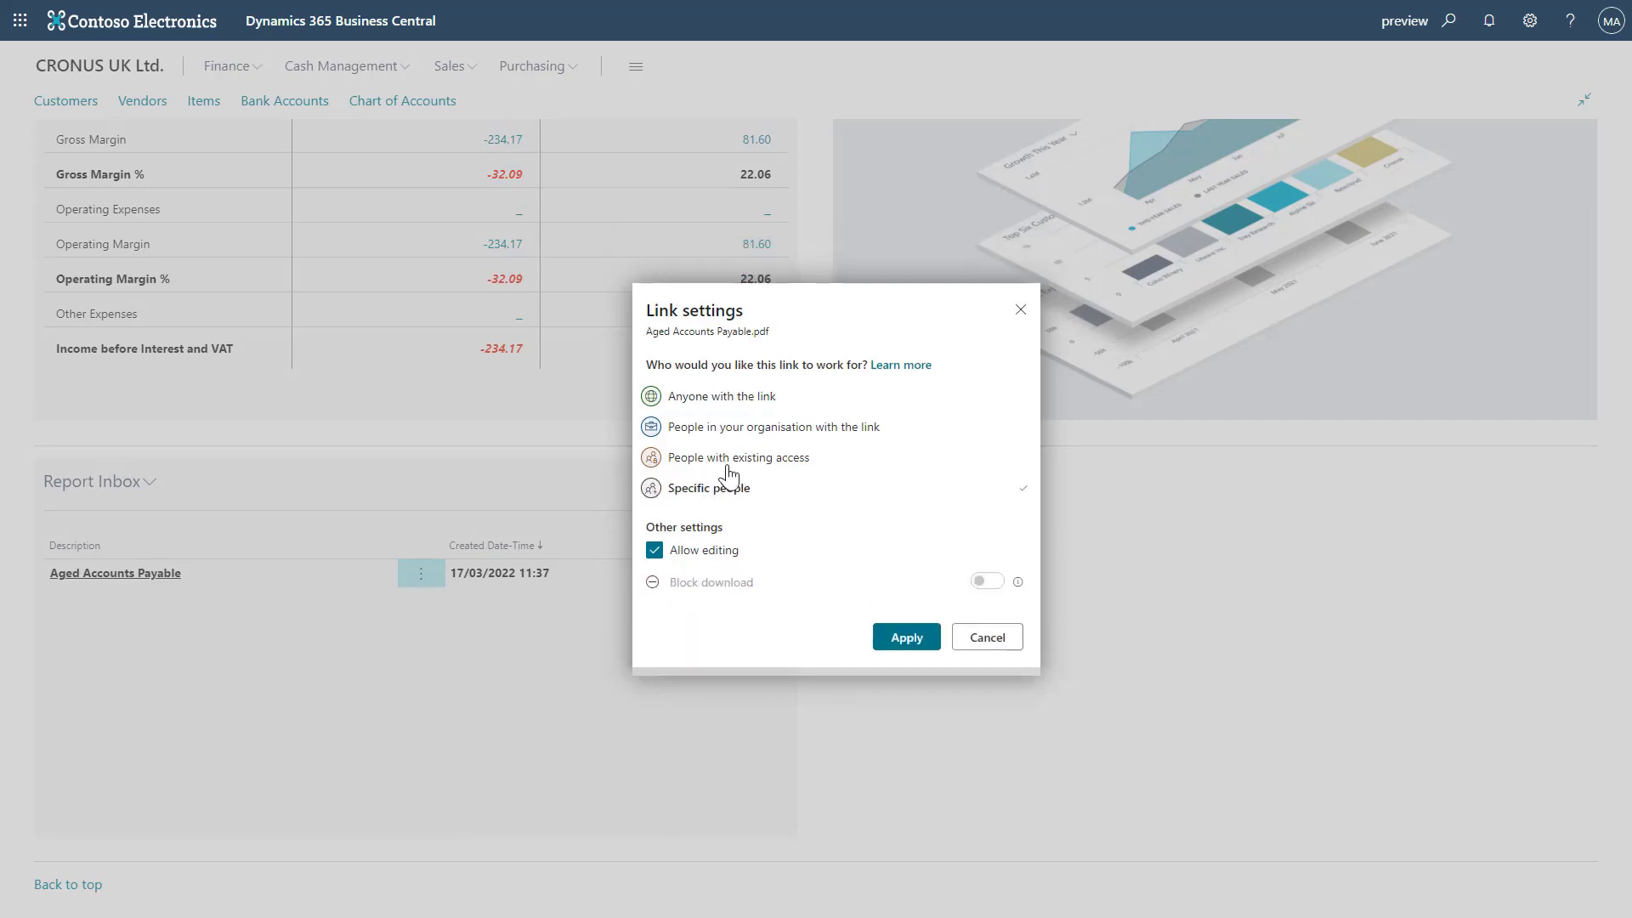
left_click(658, 552)
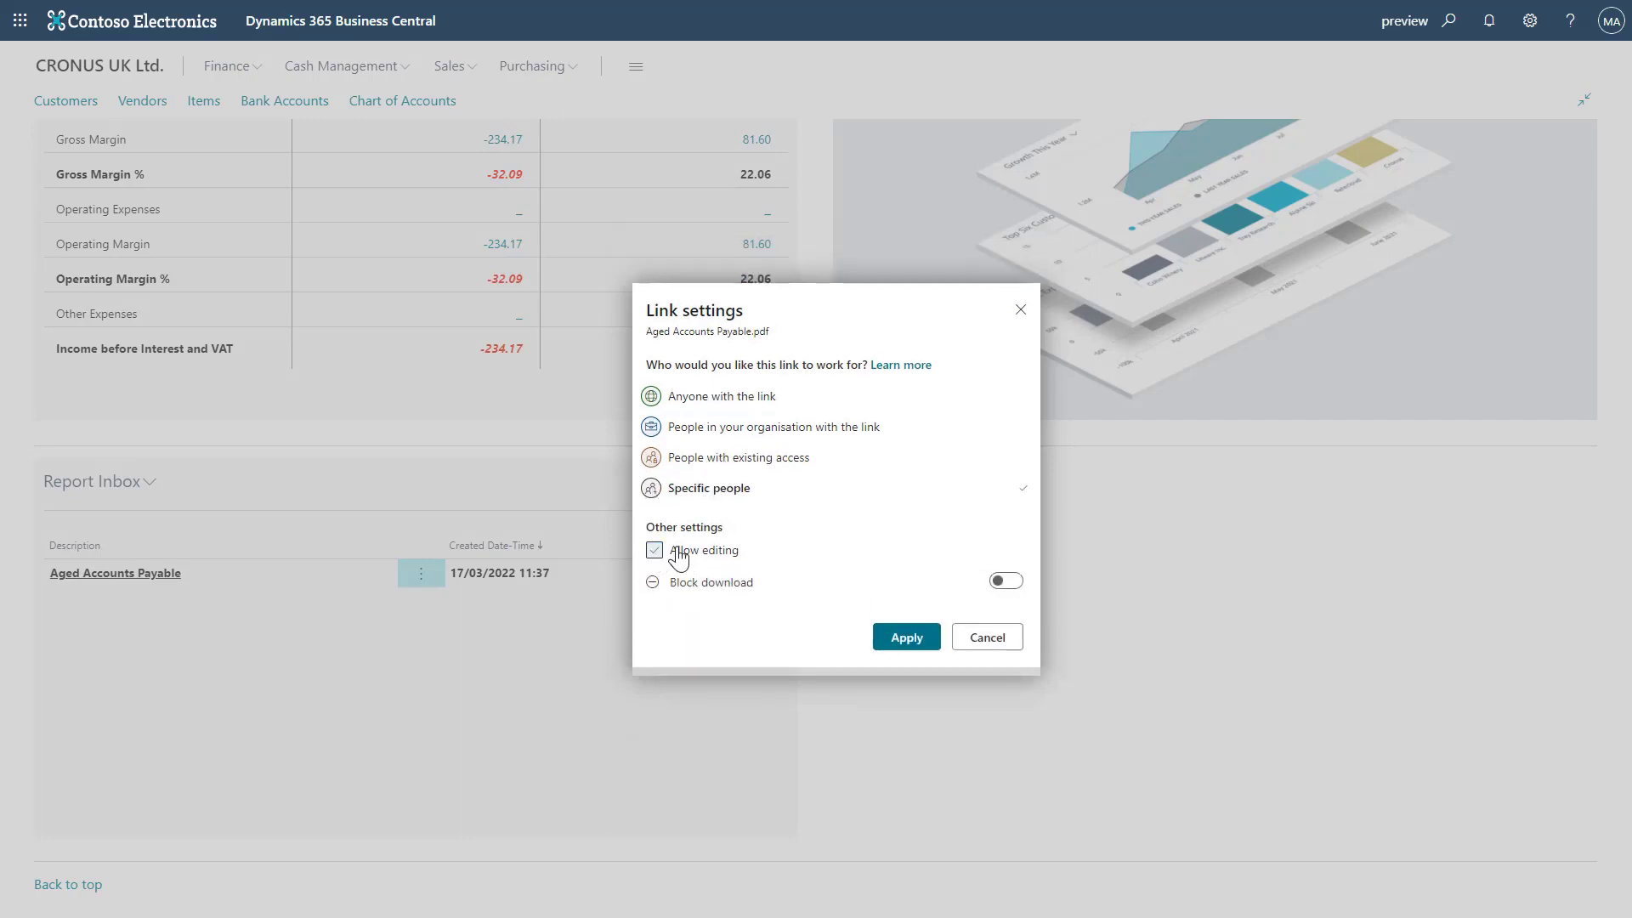
left_click(894, 644)
Send the link to the suggested colleague with the message 'Check this out!'.
type("alex")
left_click(711, 467)
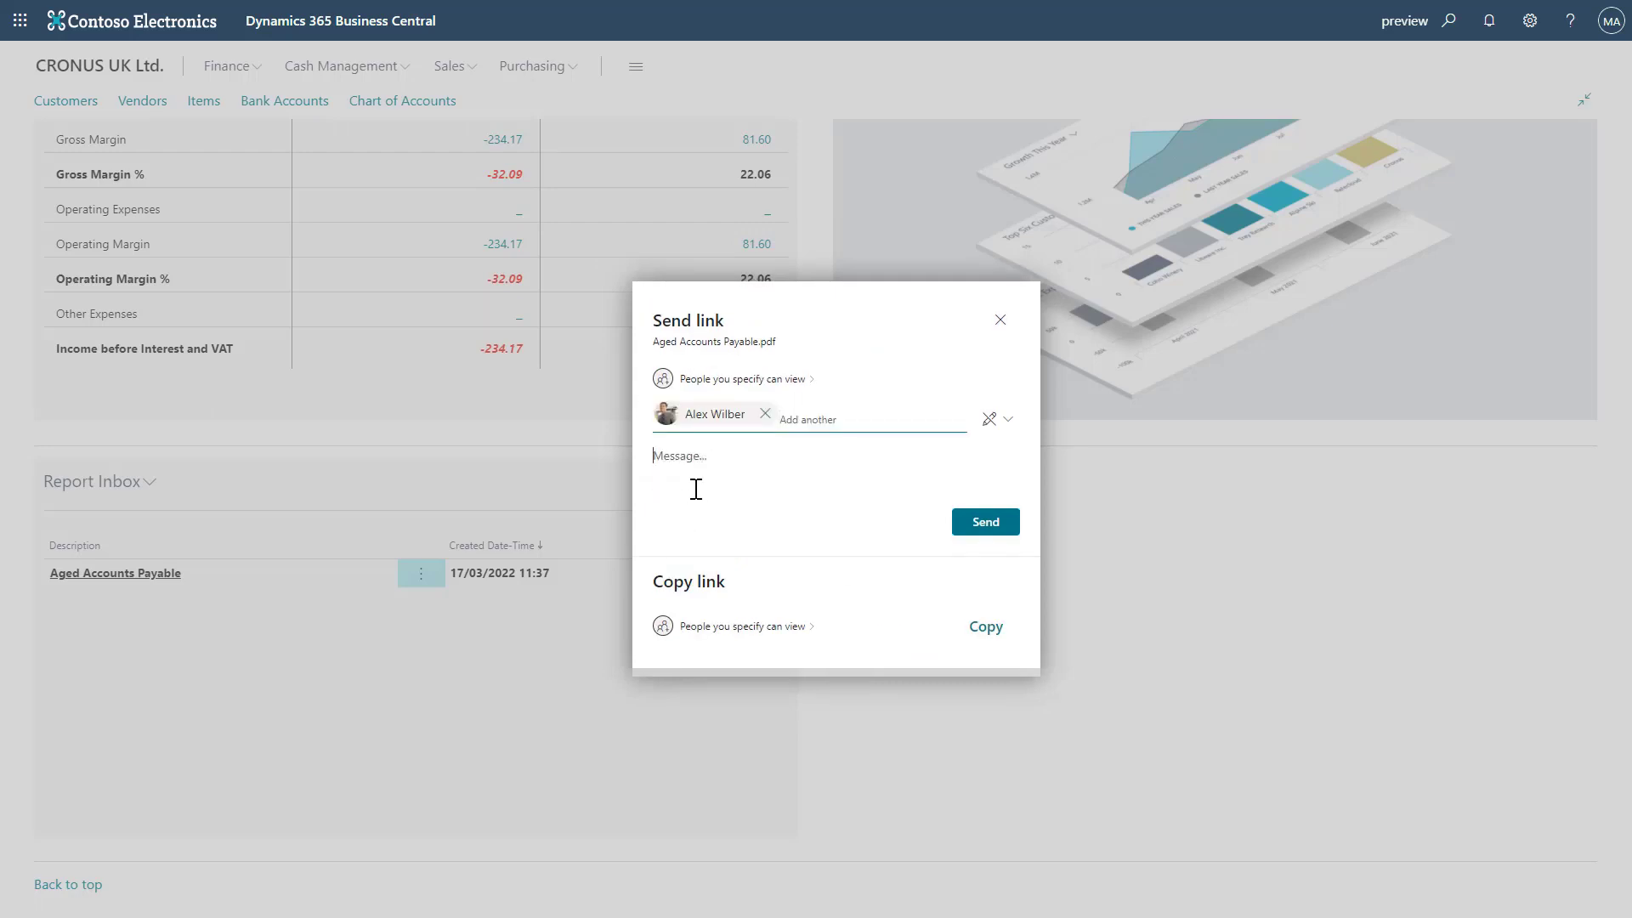
type("Check this out!")
left_click(984, 528)
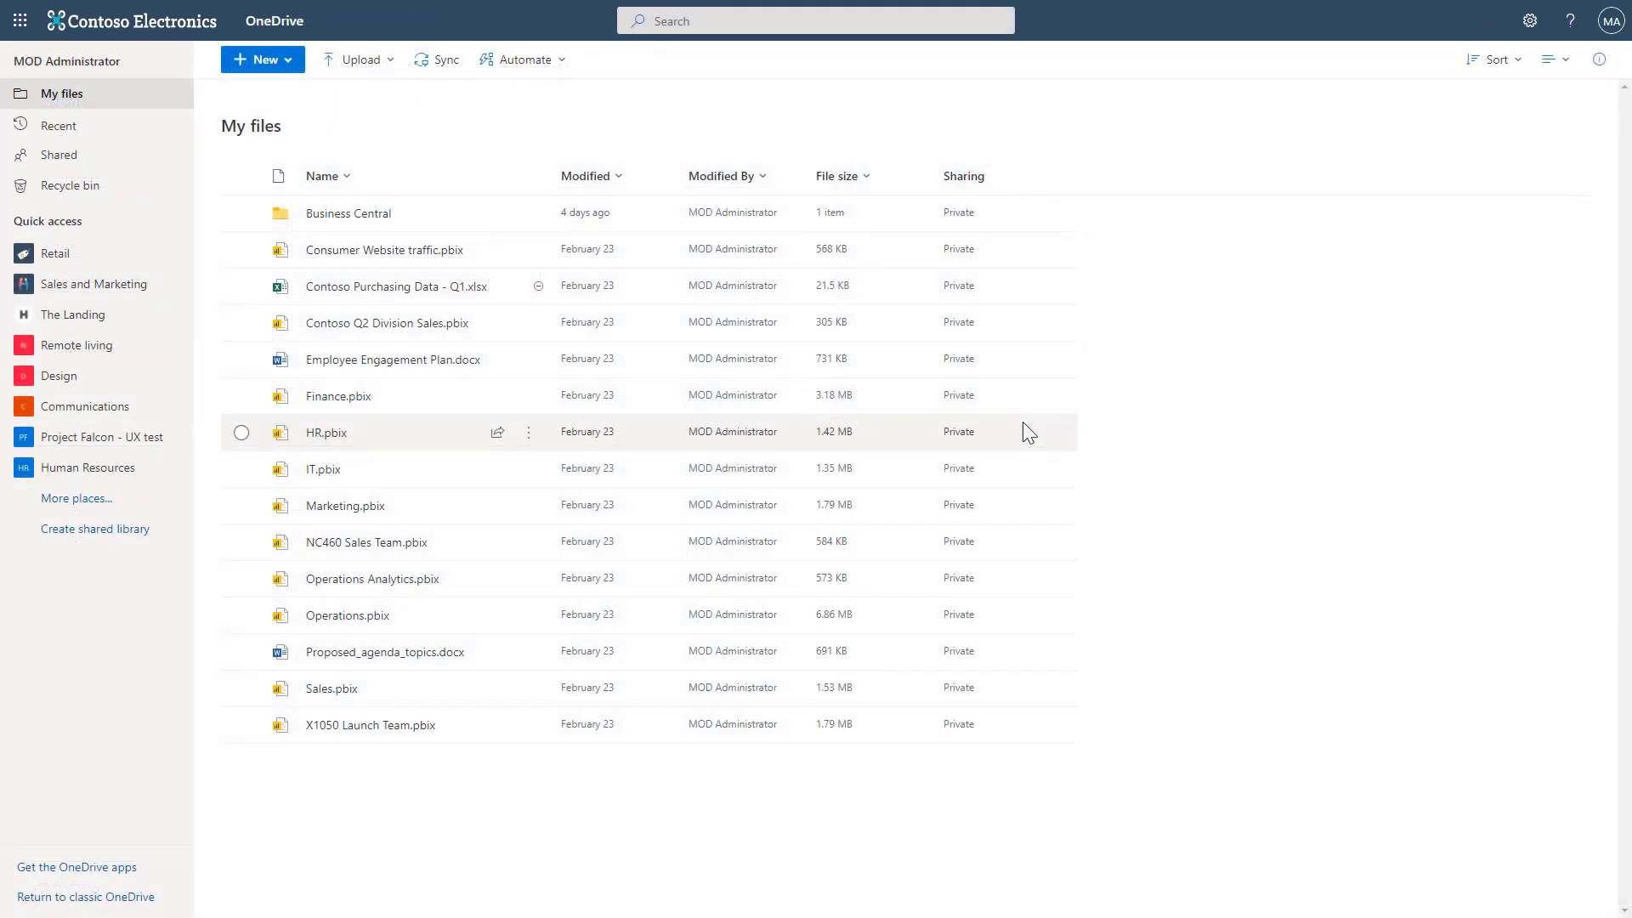
Open the Business Central folder, then its CRONUS UK Ltd subfolder in OneDrive.
left_click(343, 220)
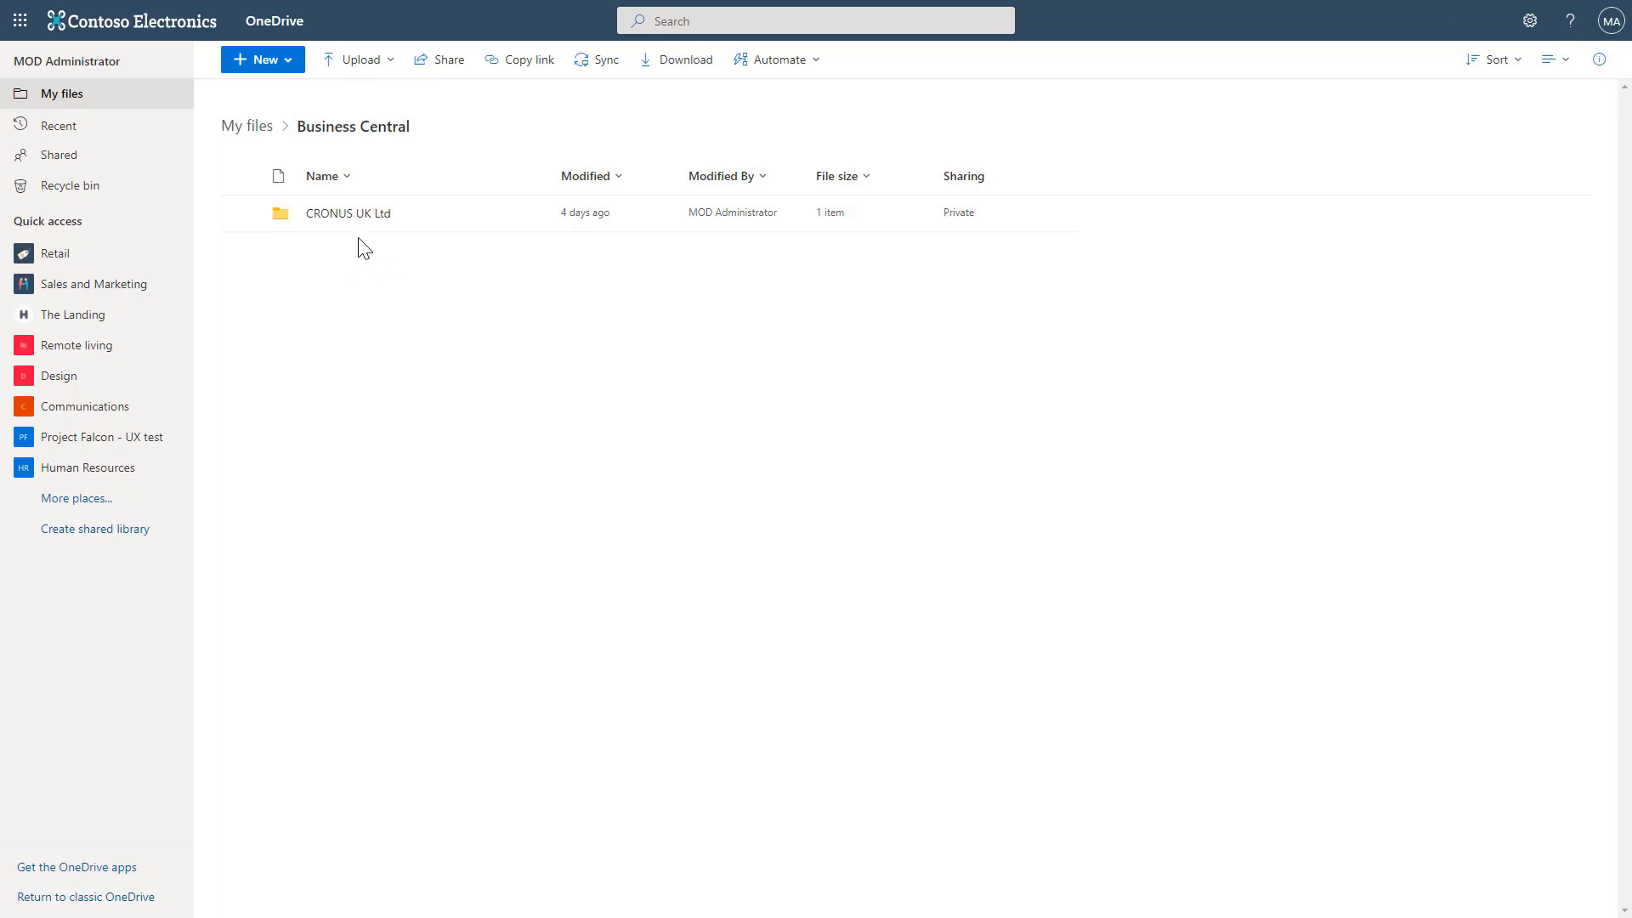
left_click(364, 215)
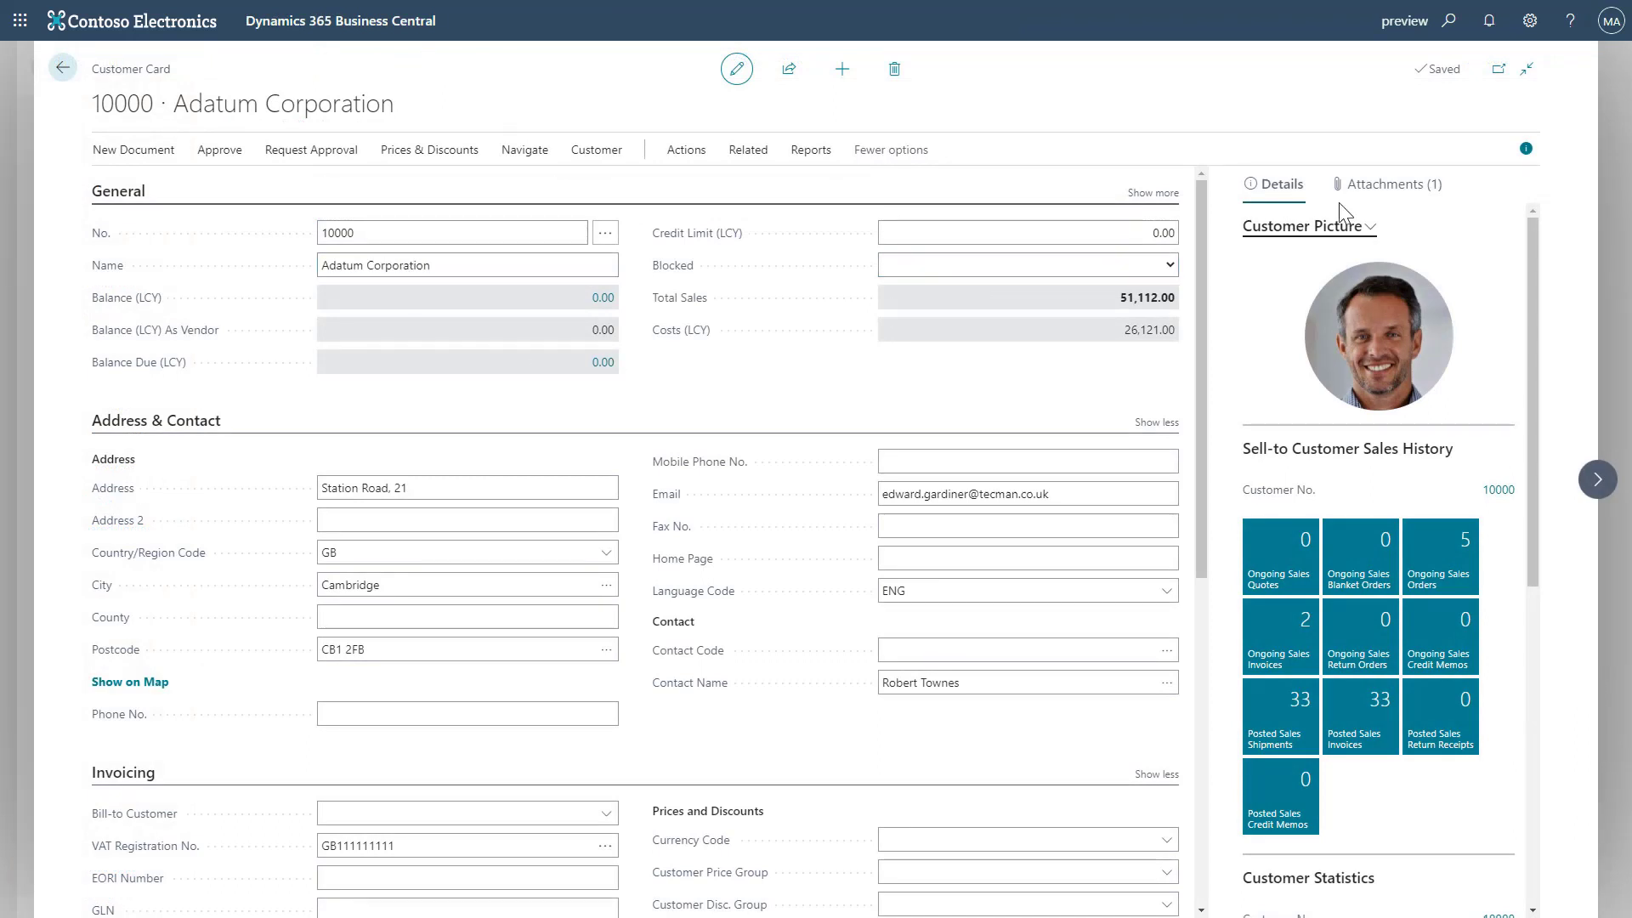
Open Adatum Corporation's attached documents and view the Terms of Business file's sharing options, then dismiss them.
left_click(1362, 196)
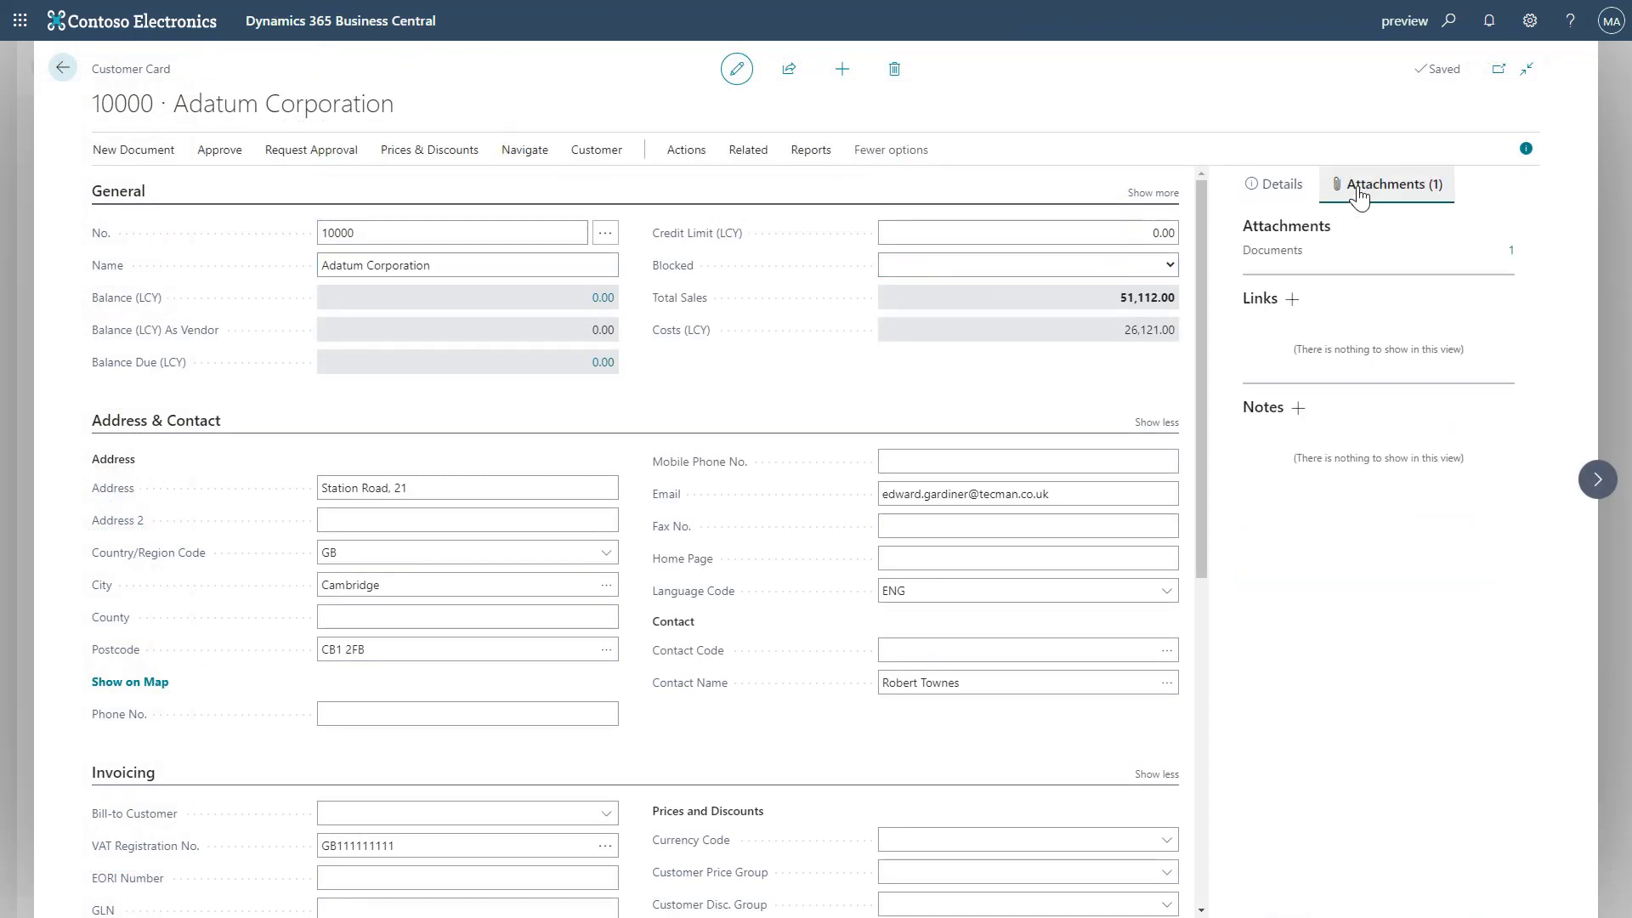
left_click(1509, 251)
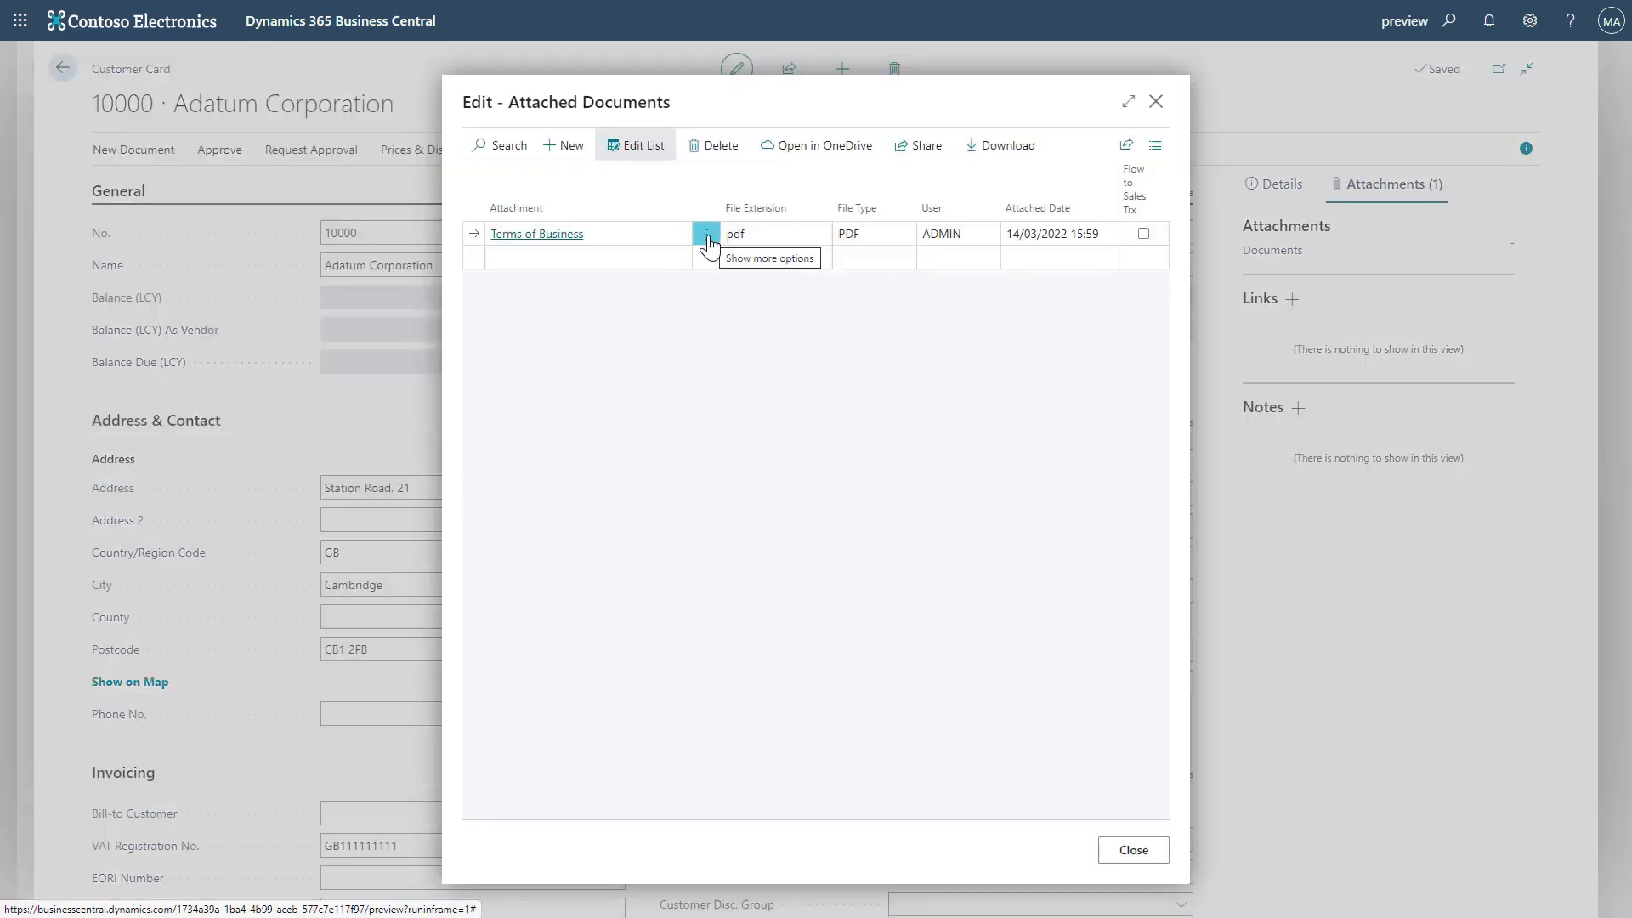
left_click(708, 238)
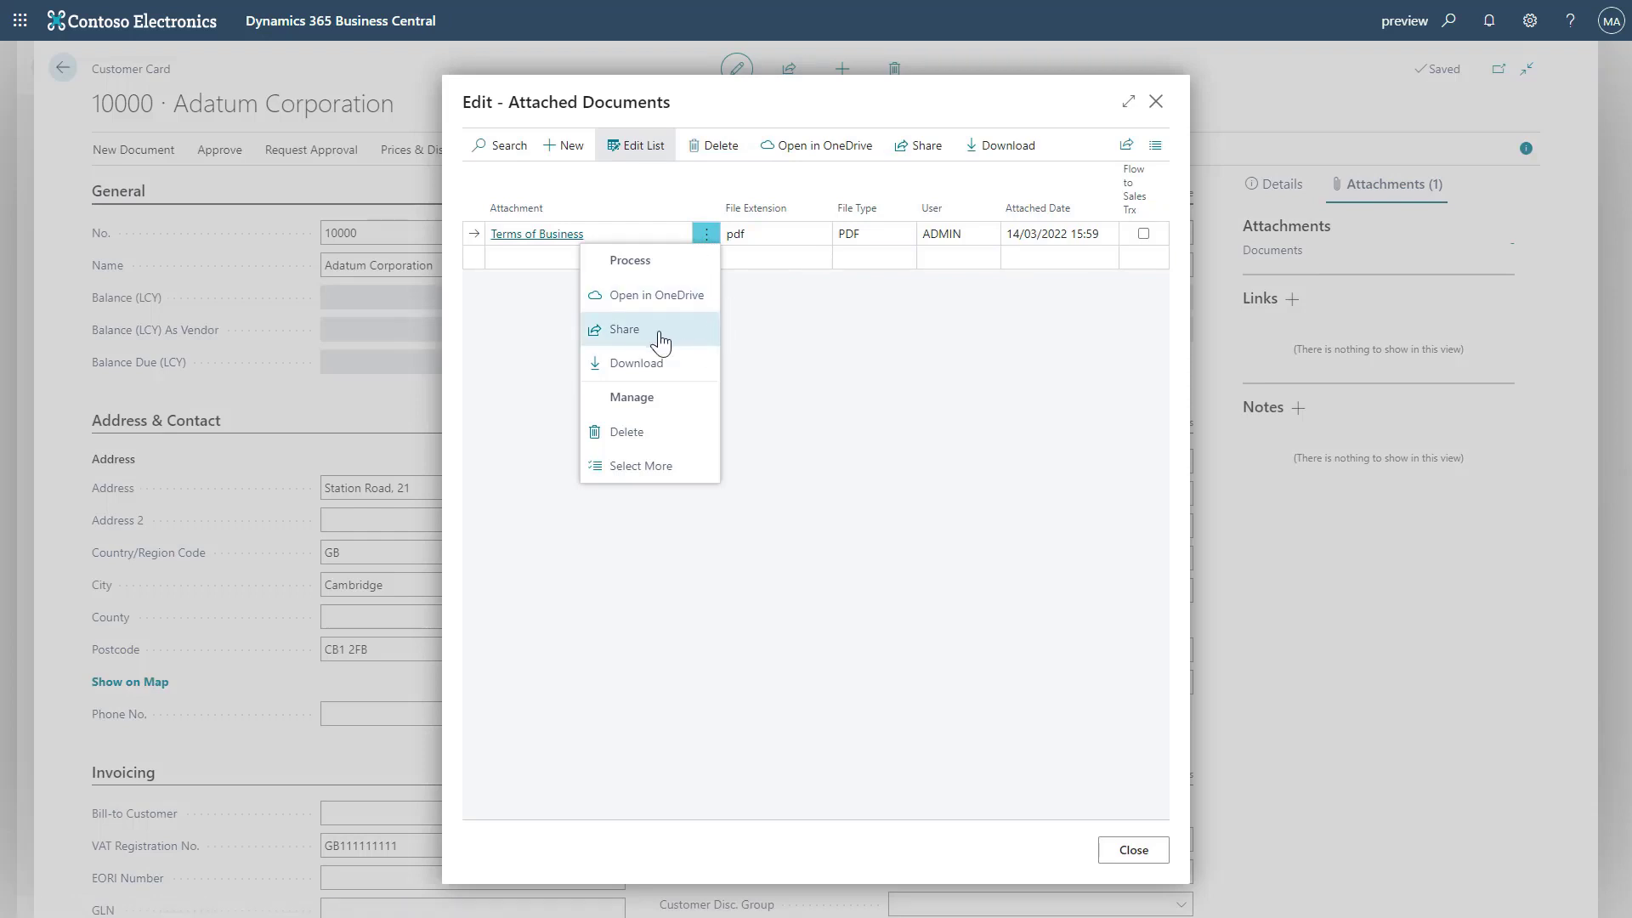
left_click(727, 327)
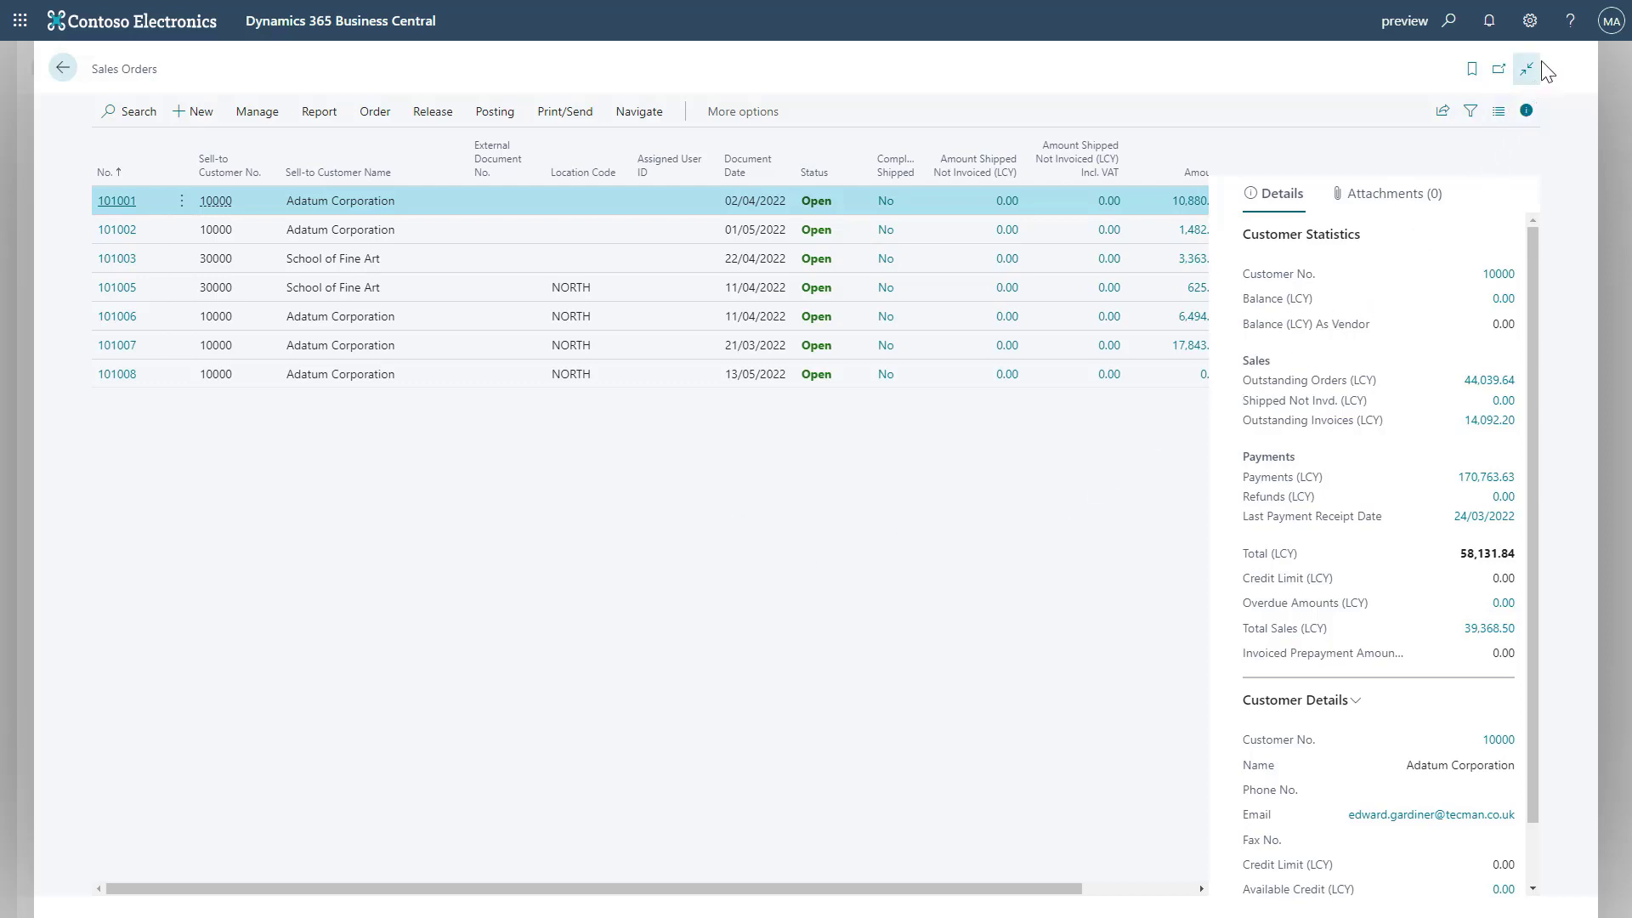
Open the sales orders Help pane and step into its guided tour, then close the tour.
left_click(1569, 22)
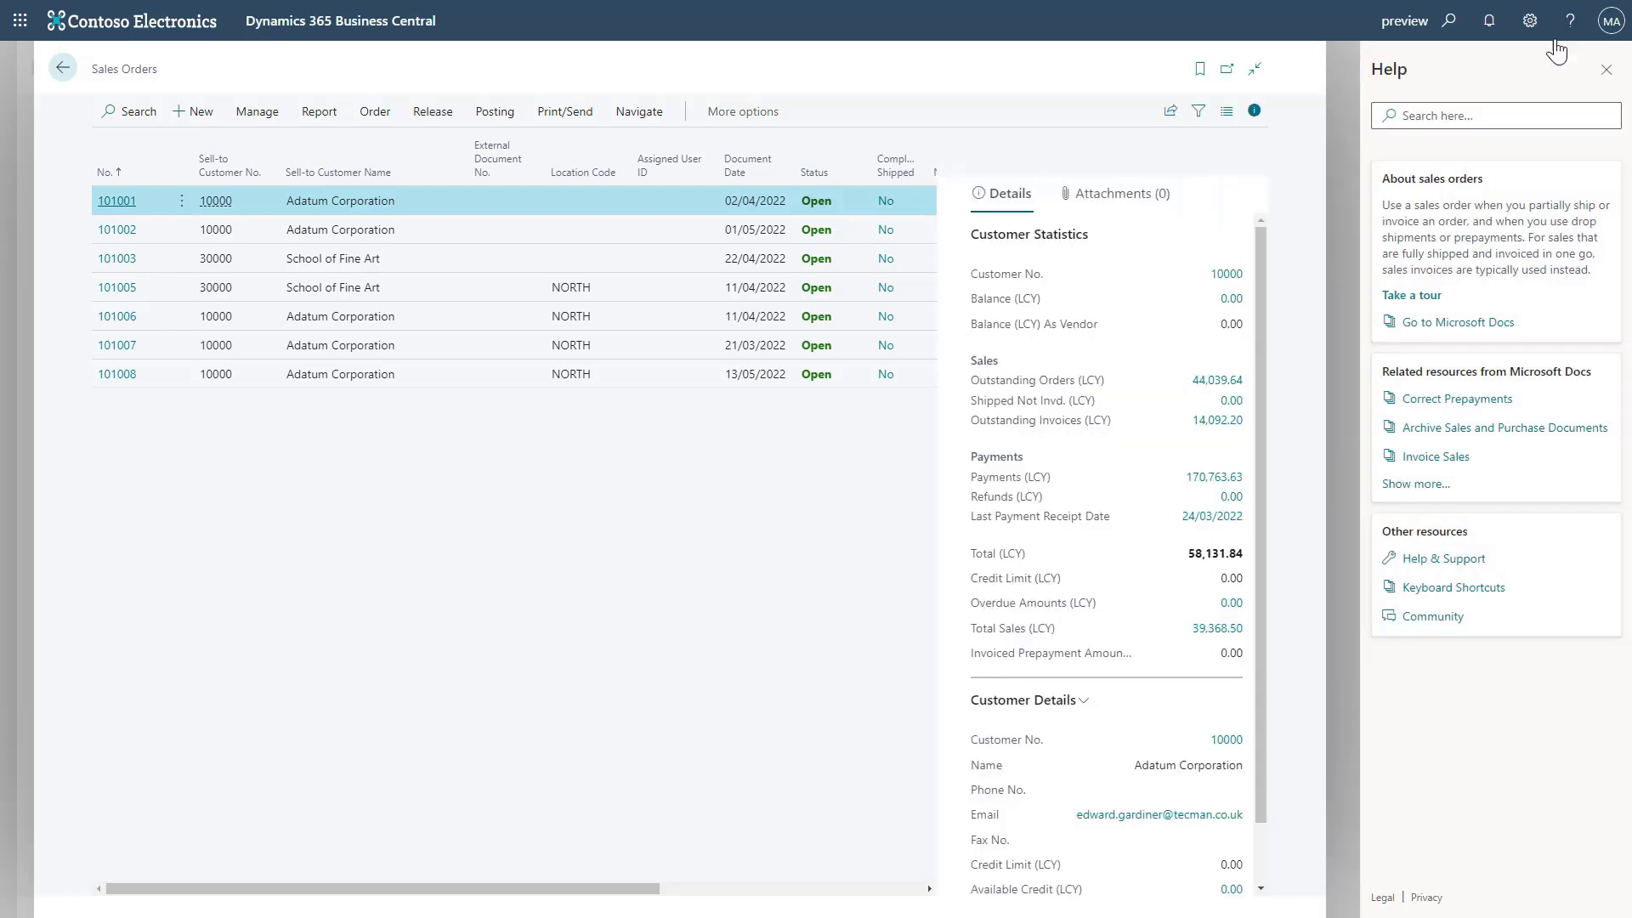
left_click(1419, 297)
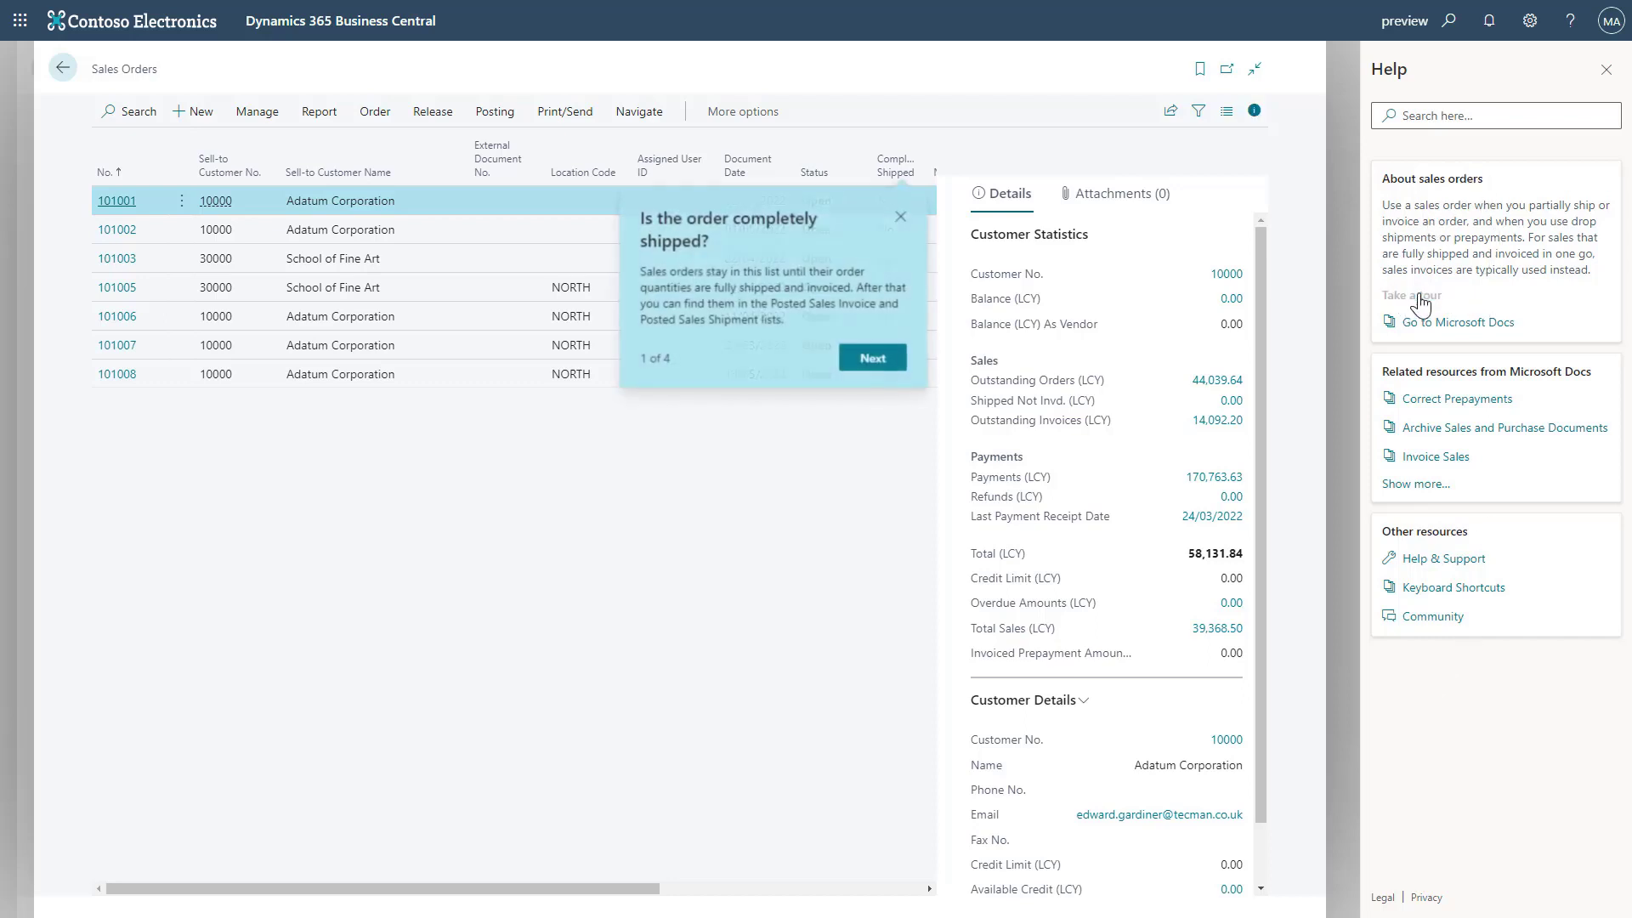
left_click(869, 357)
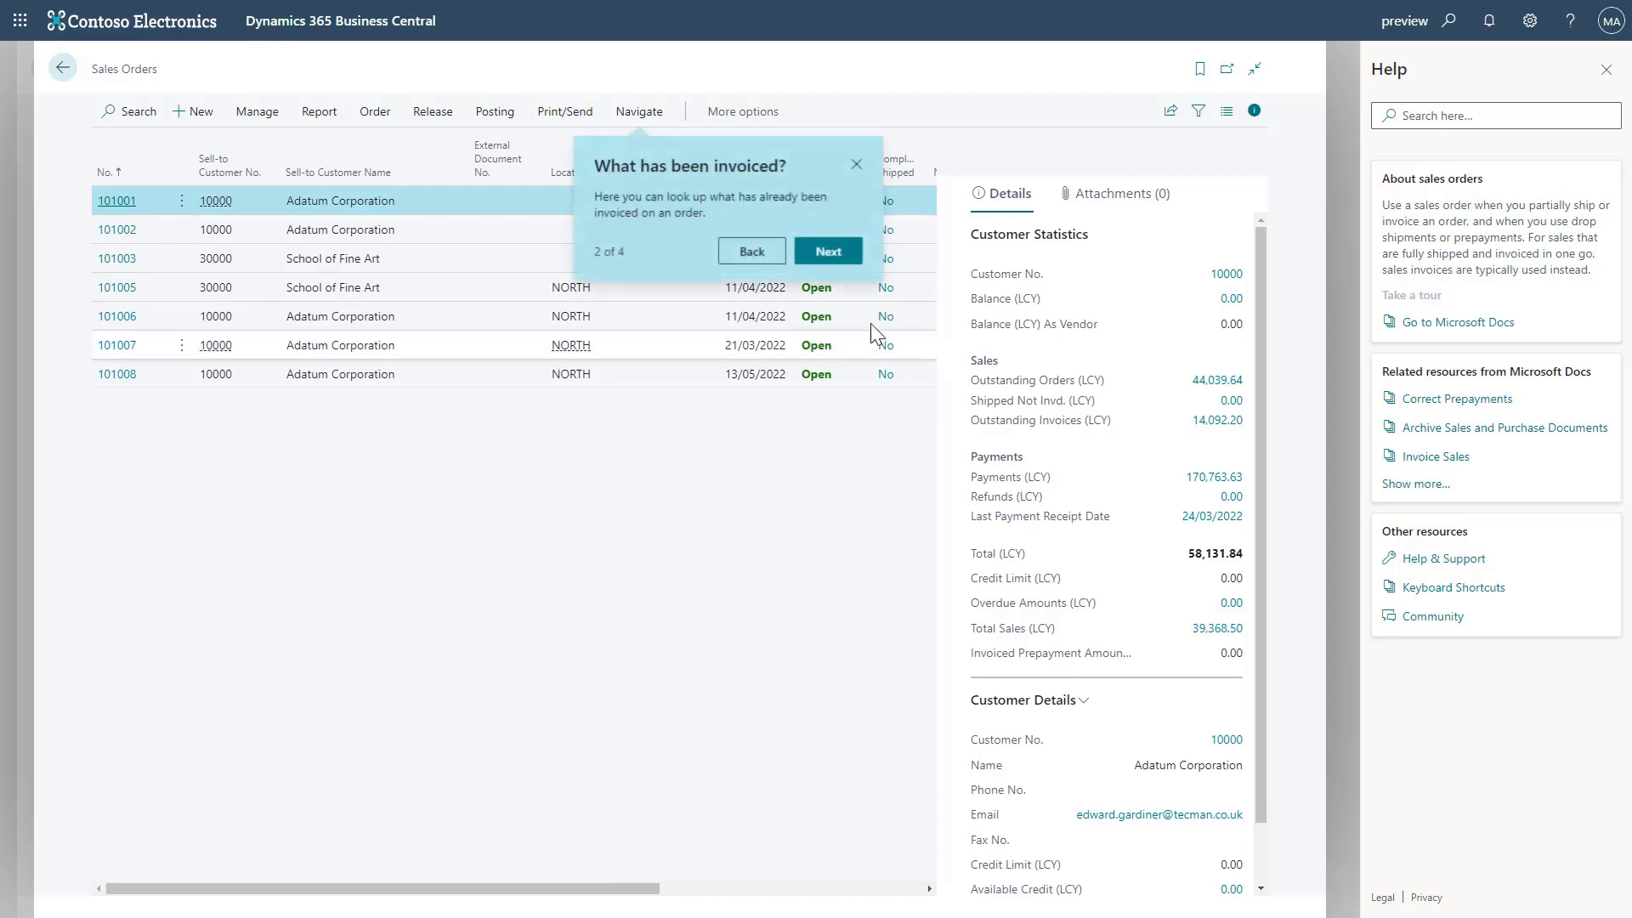
left_click(860, 164)
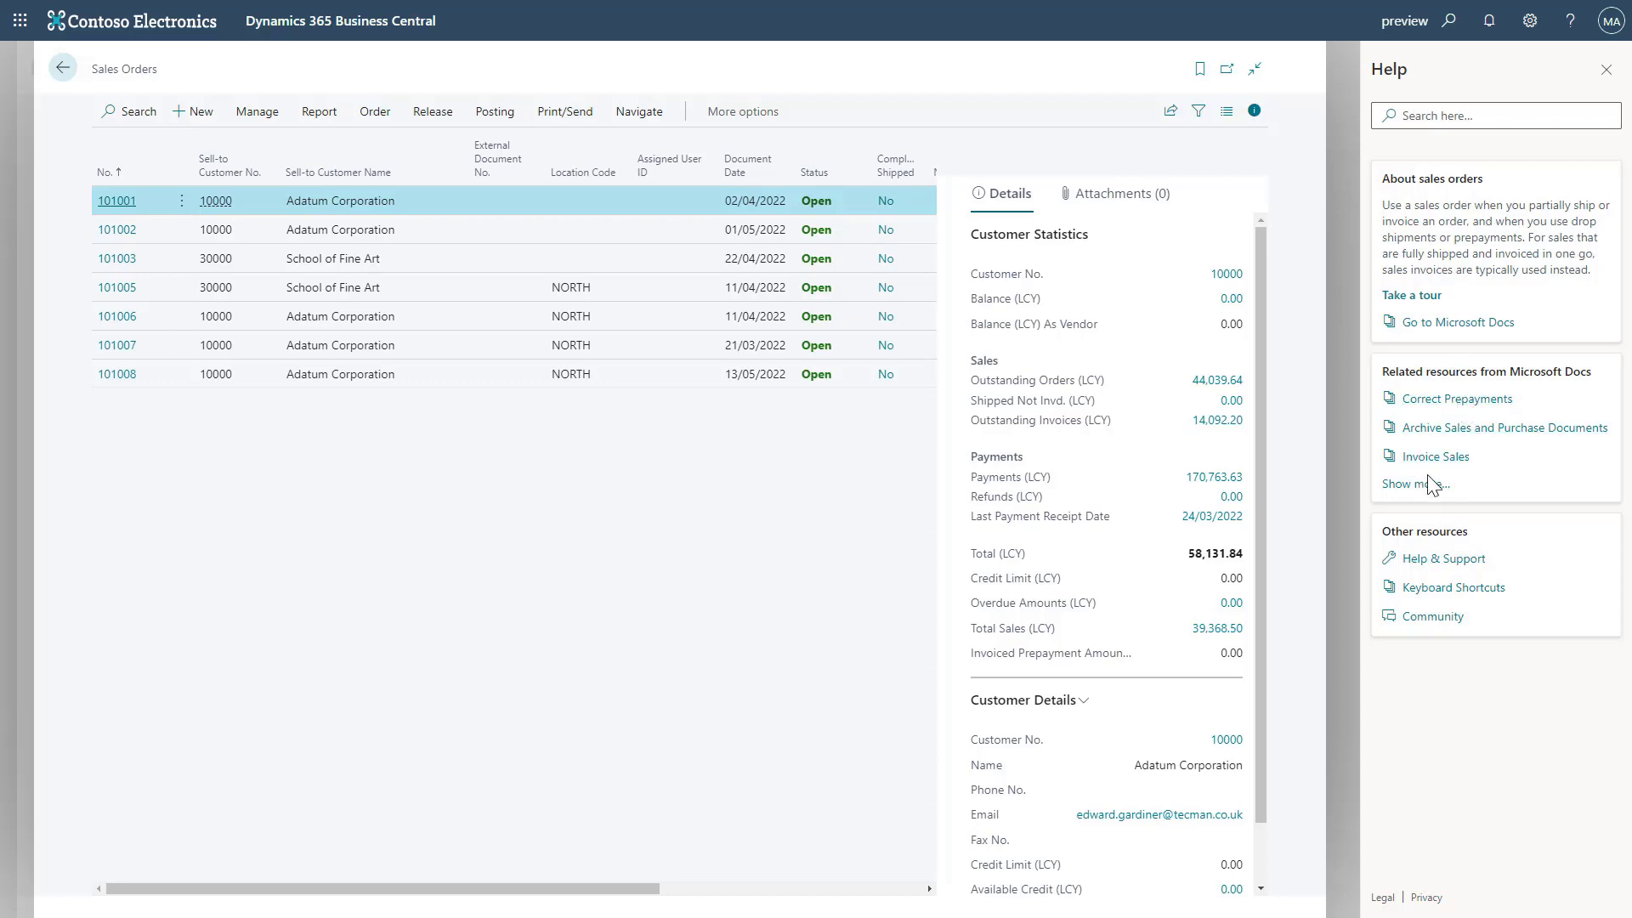
Open the Microsoft Docs article on sales orders, then view and close the Help & Support page.
left_click(1465, 325)
left_click(1445, 560)
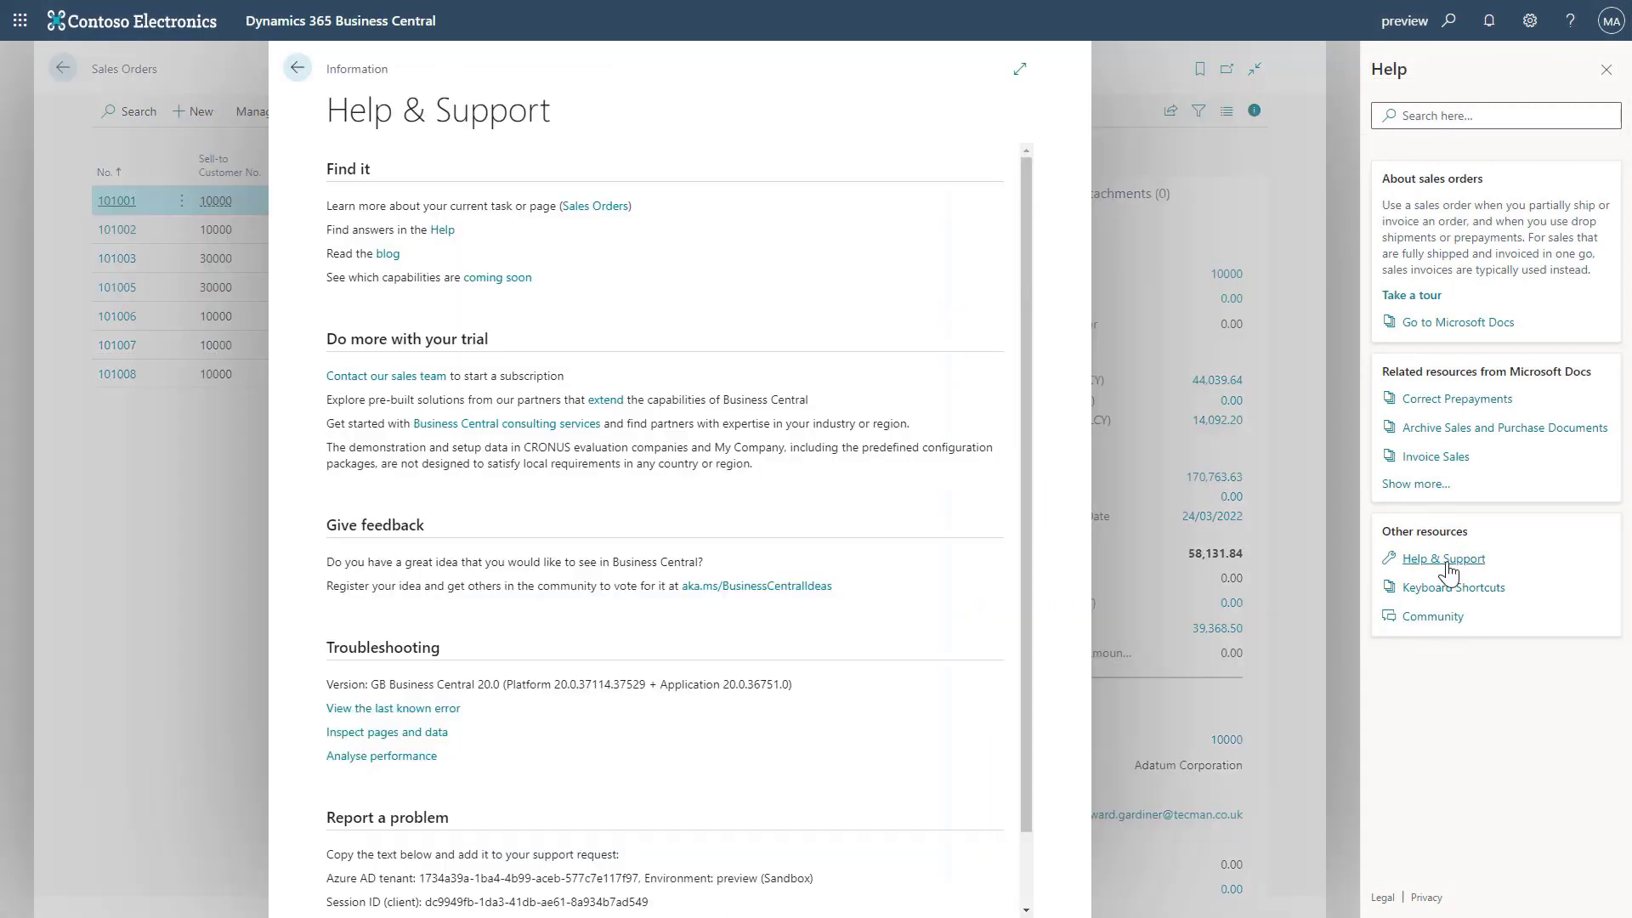
left_click_drag(1028, 189, 1016, 272)
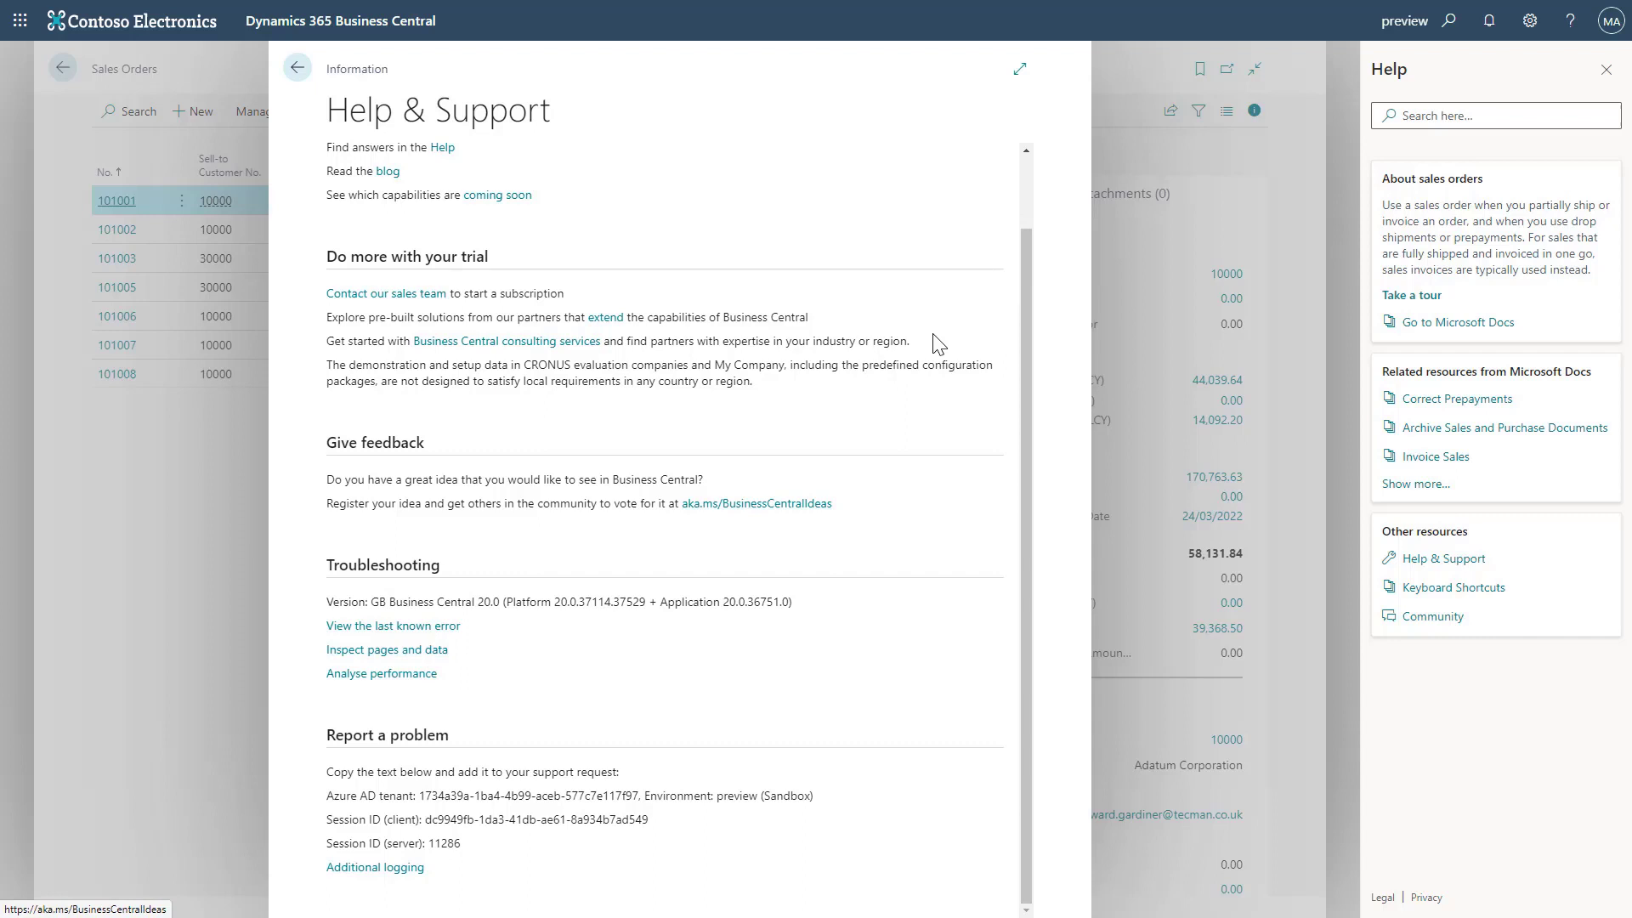
left_click(297, 68)
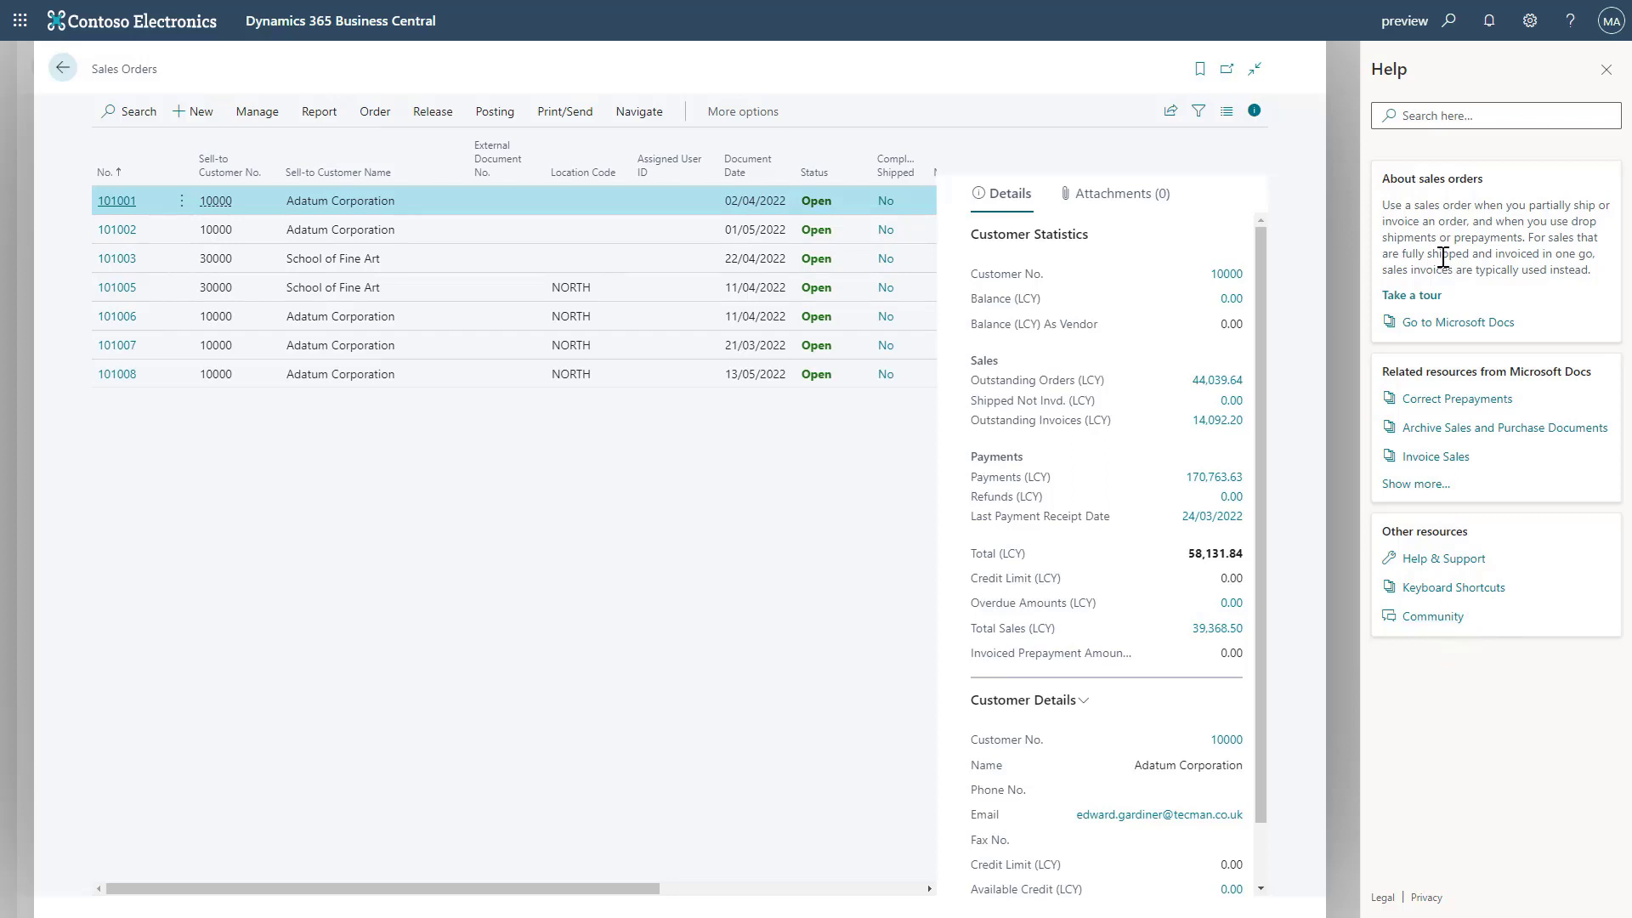
Search help for 'purchase order', load the additional results, then clear the search box.
left_click(1432, 117)
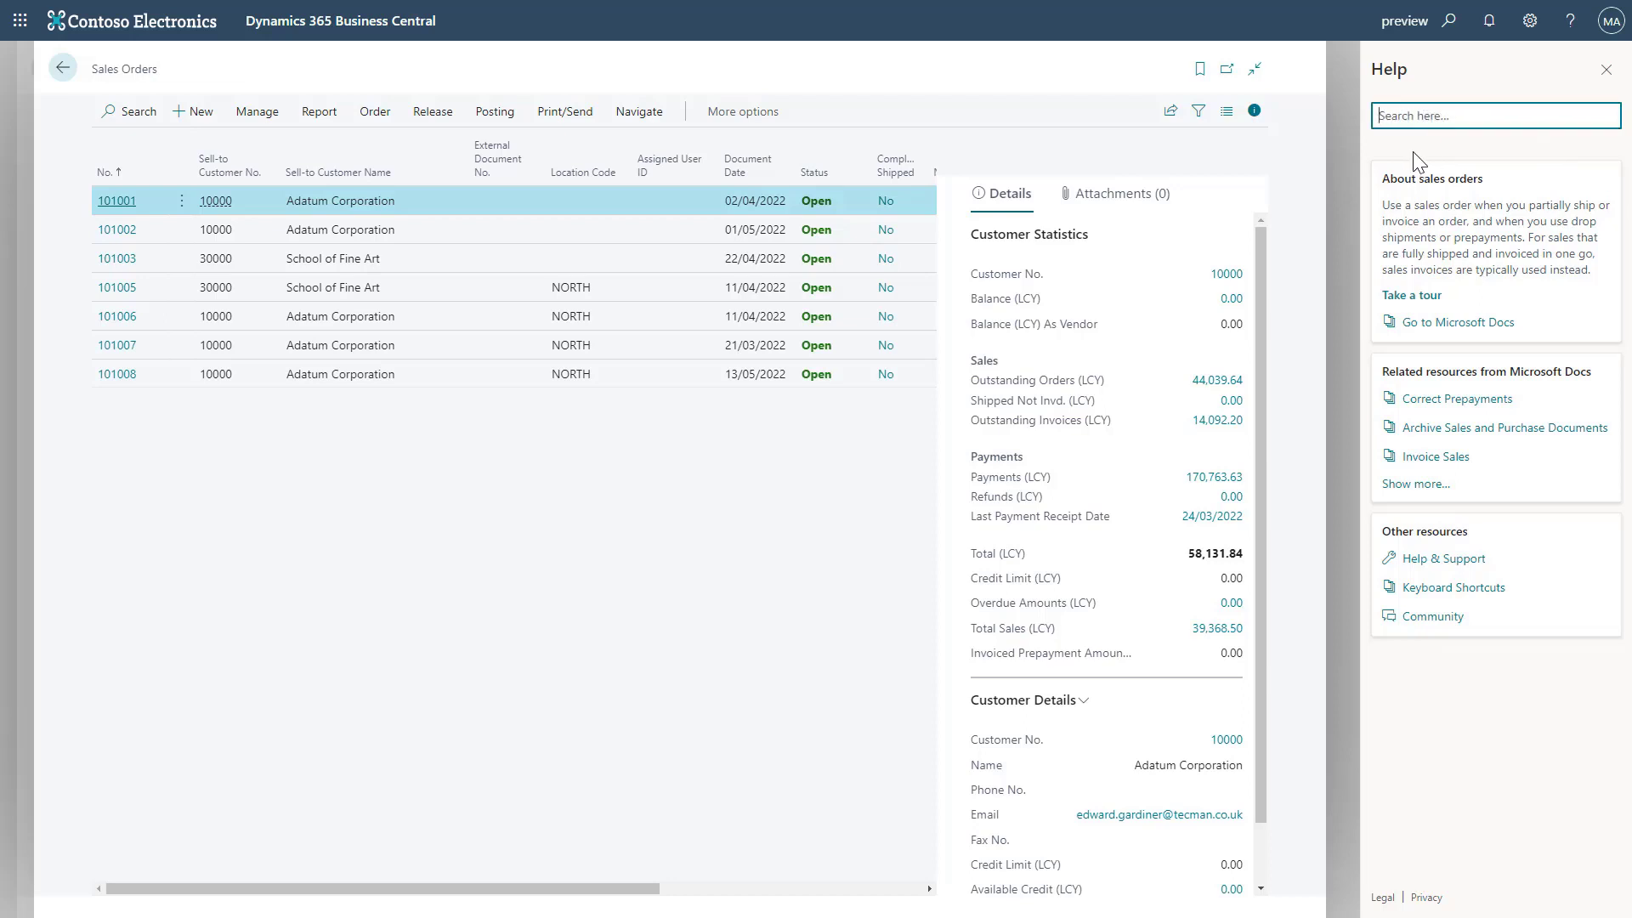
type("purchase order")
key("Return")
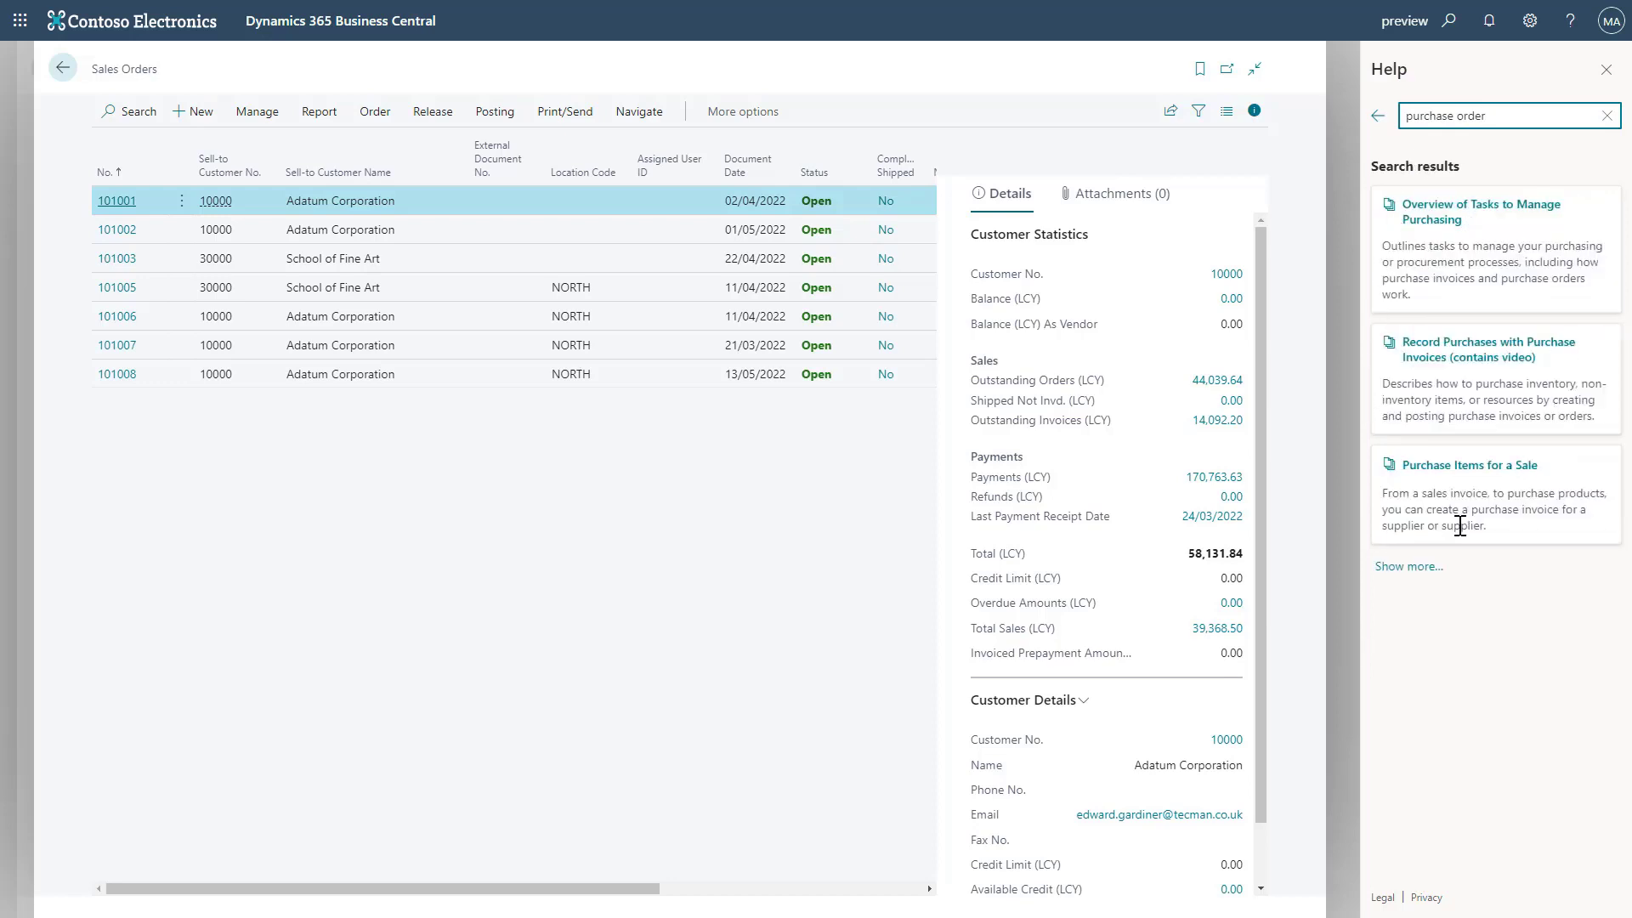
left_click(1421, 568)
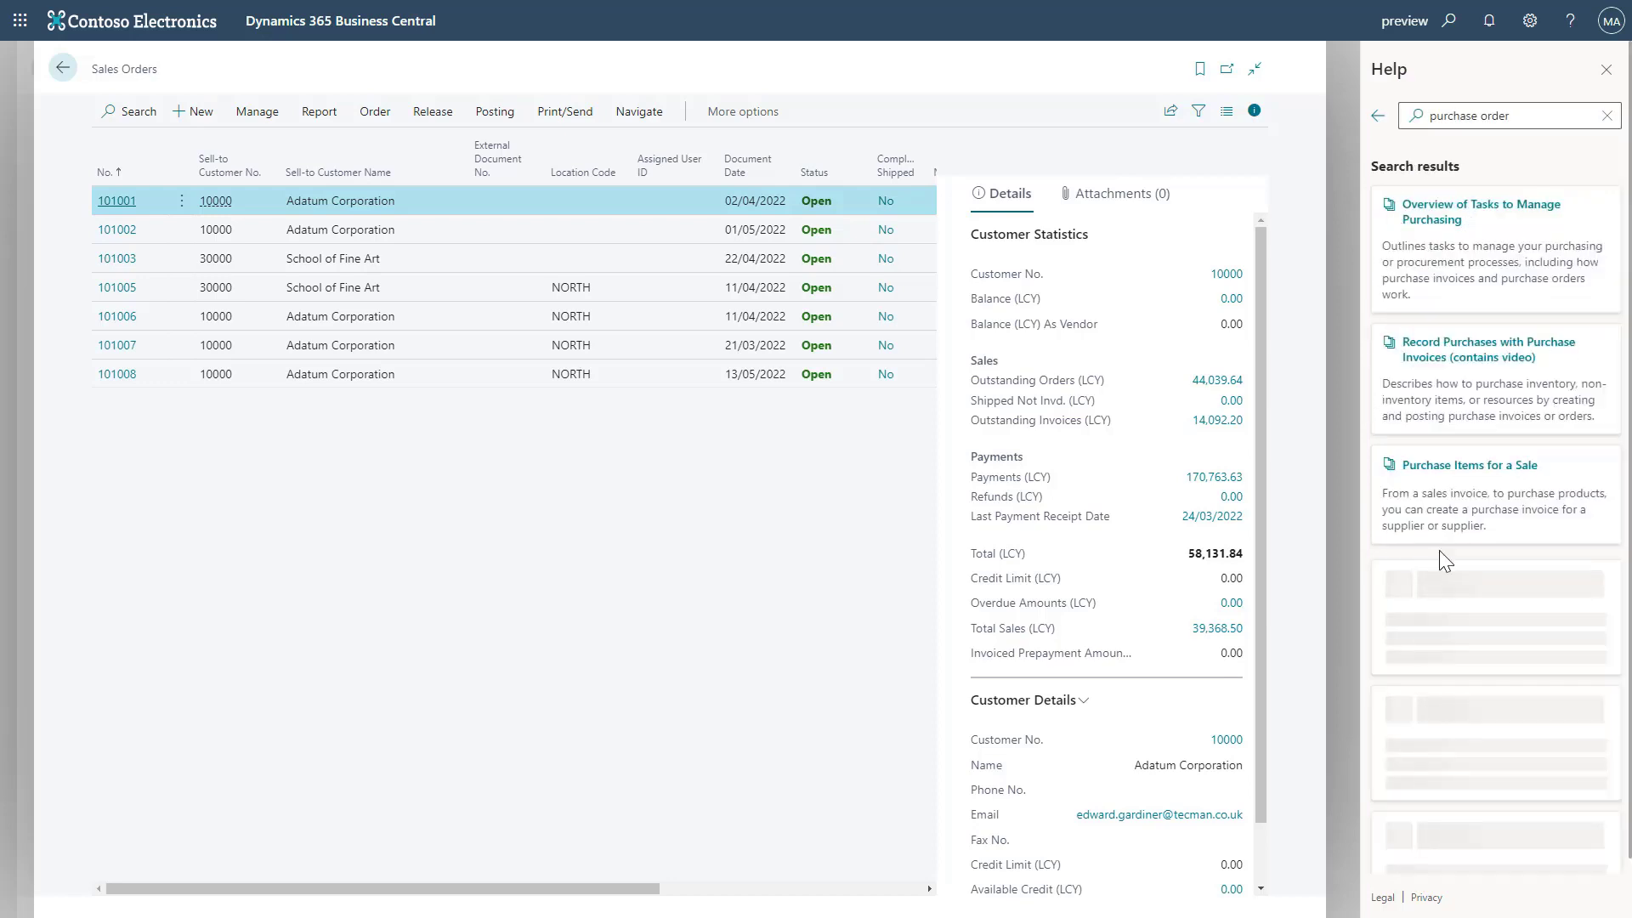
scroll(1460, 519, "down", 1)
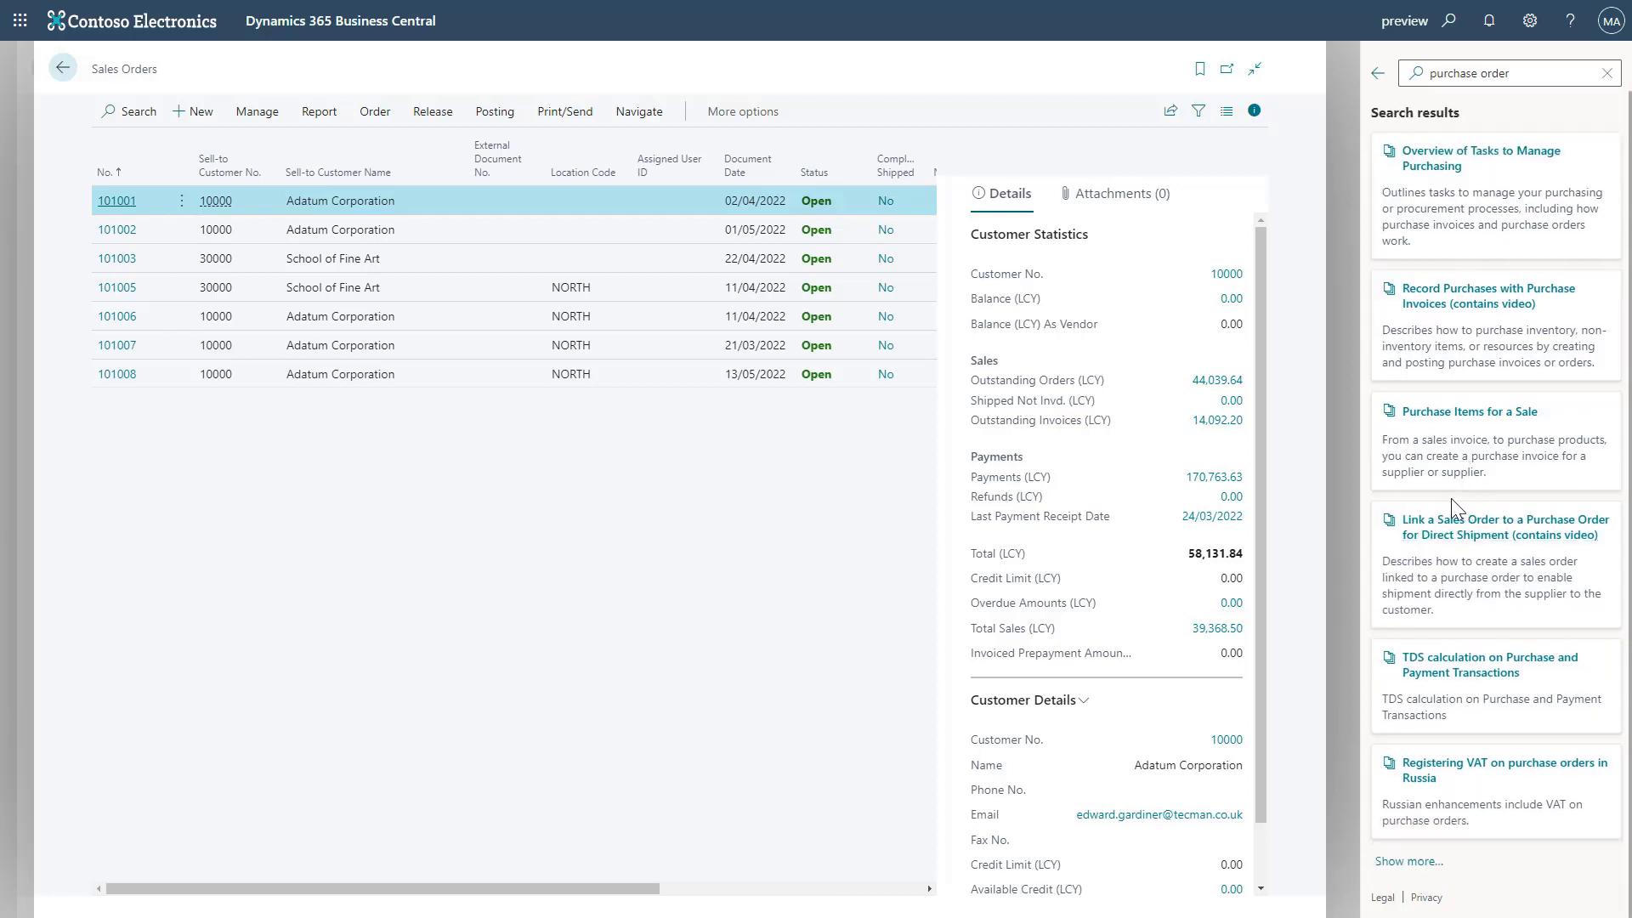
scroll(1451, 498, "up", 1)
left_click(1607, 116)
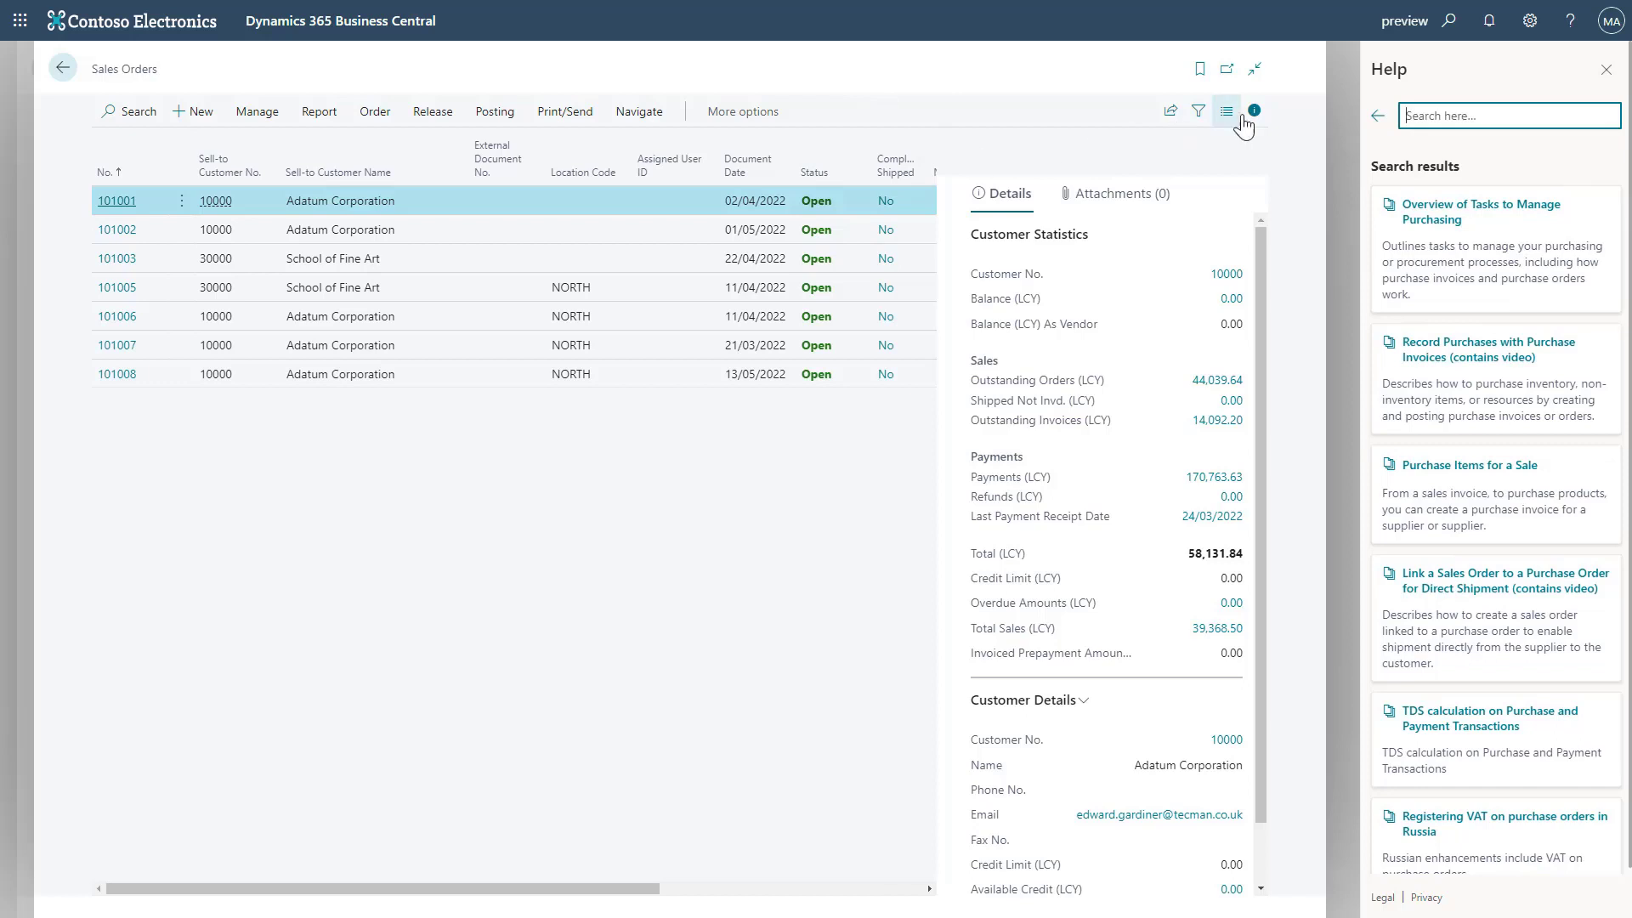
Use Tell me to search help for 'sales quotes', listing articles like Make Sales Quotes.
left_click(1448, 26)
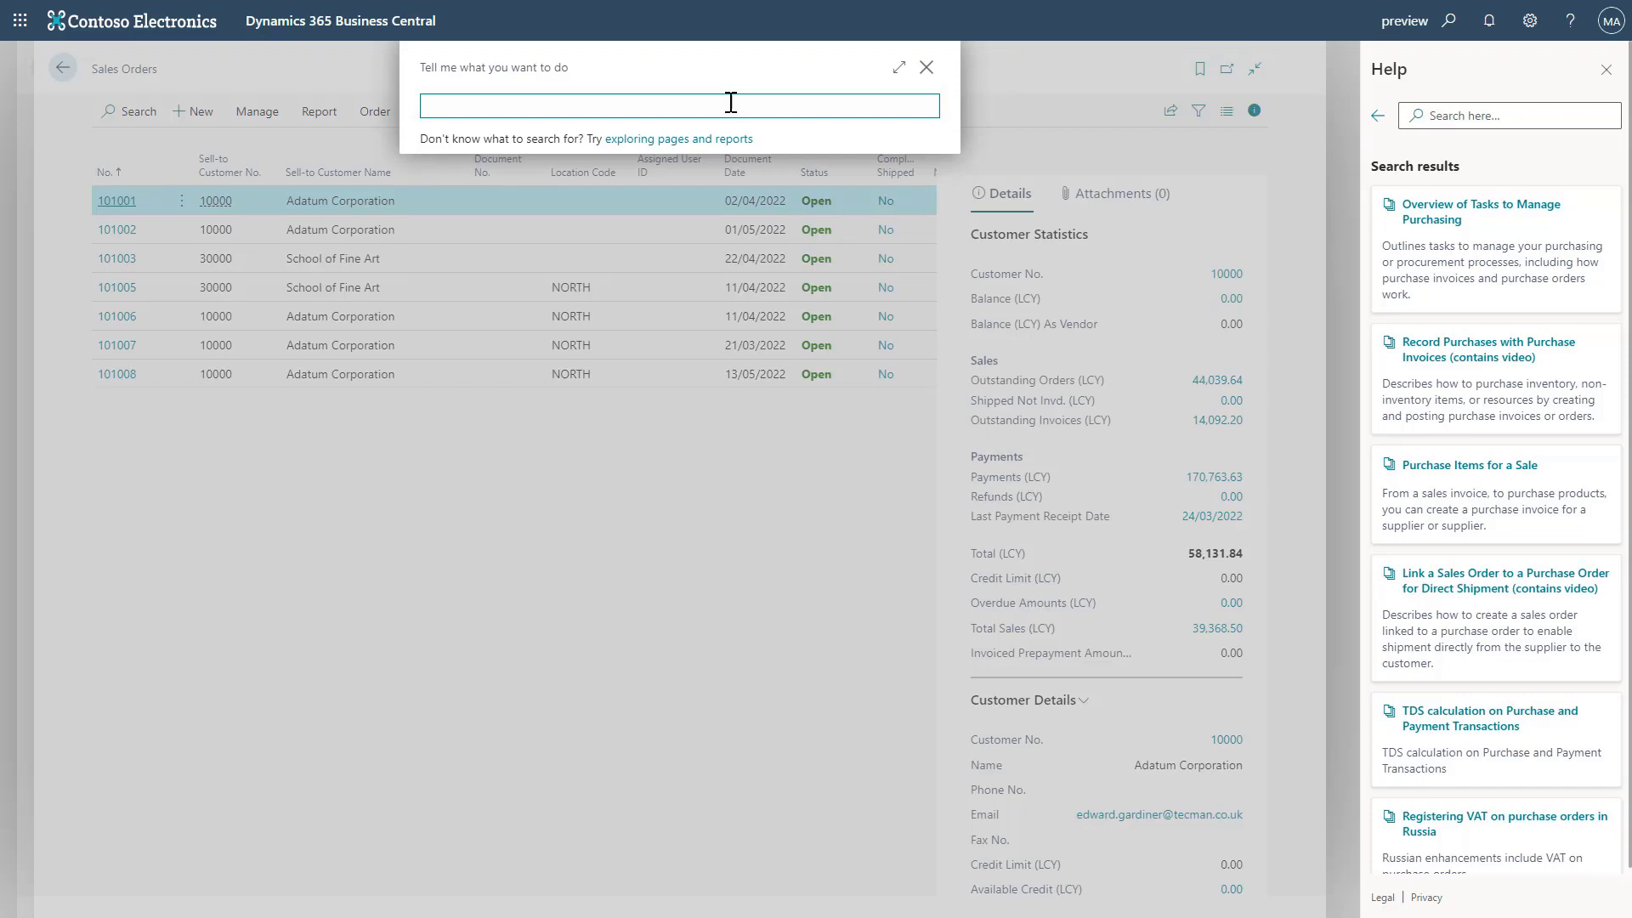
type("sales quotes")
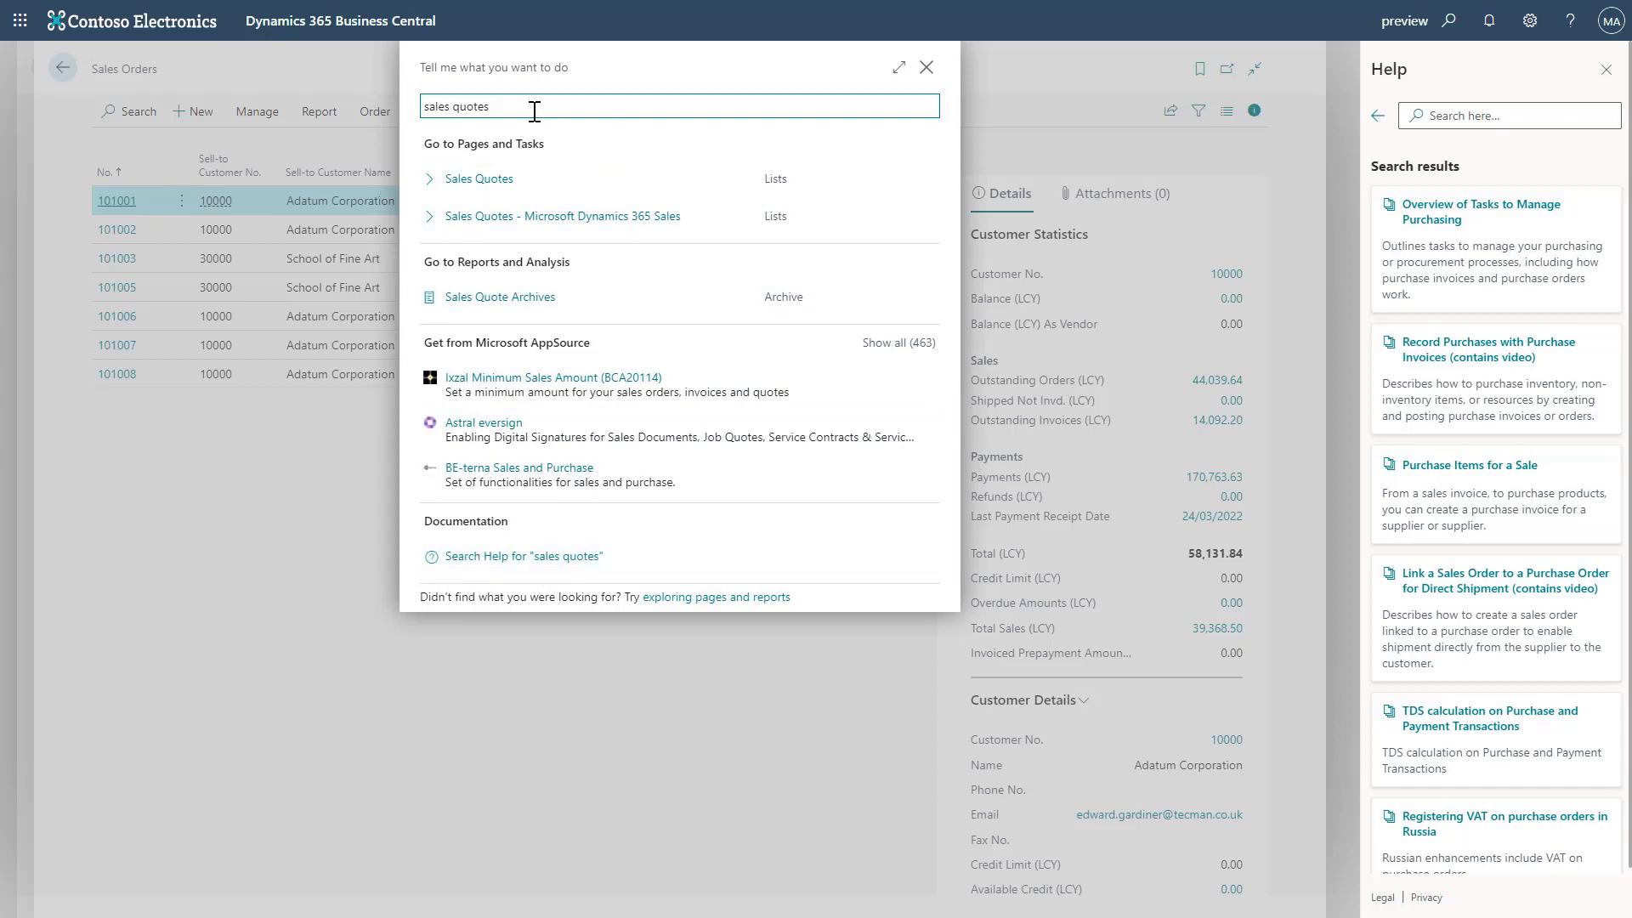
left_click(535, 555)
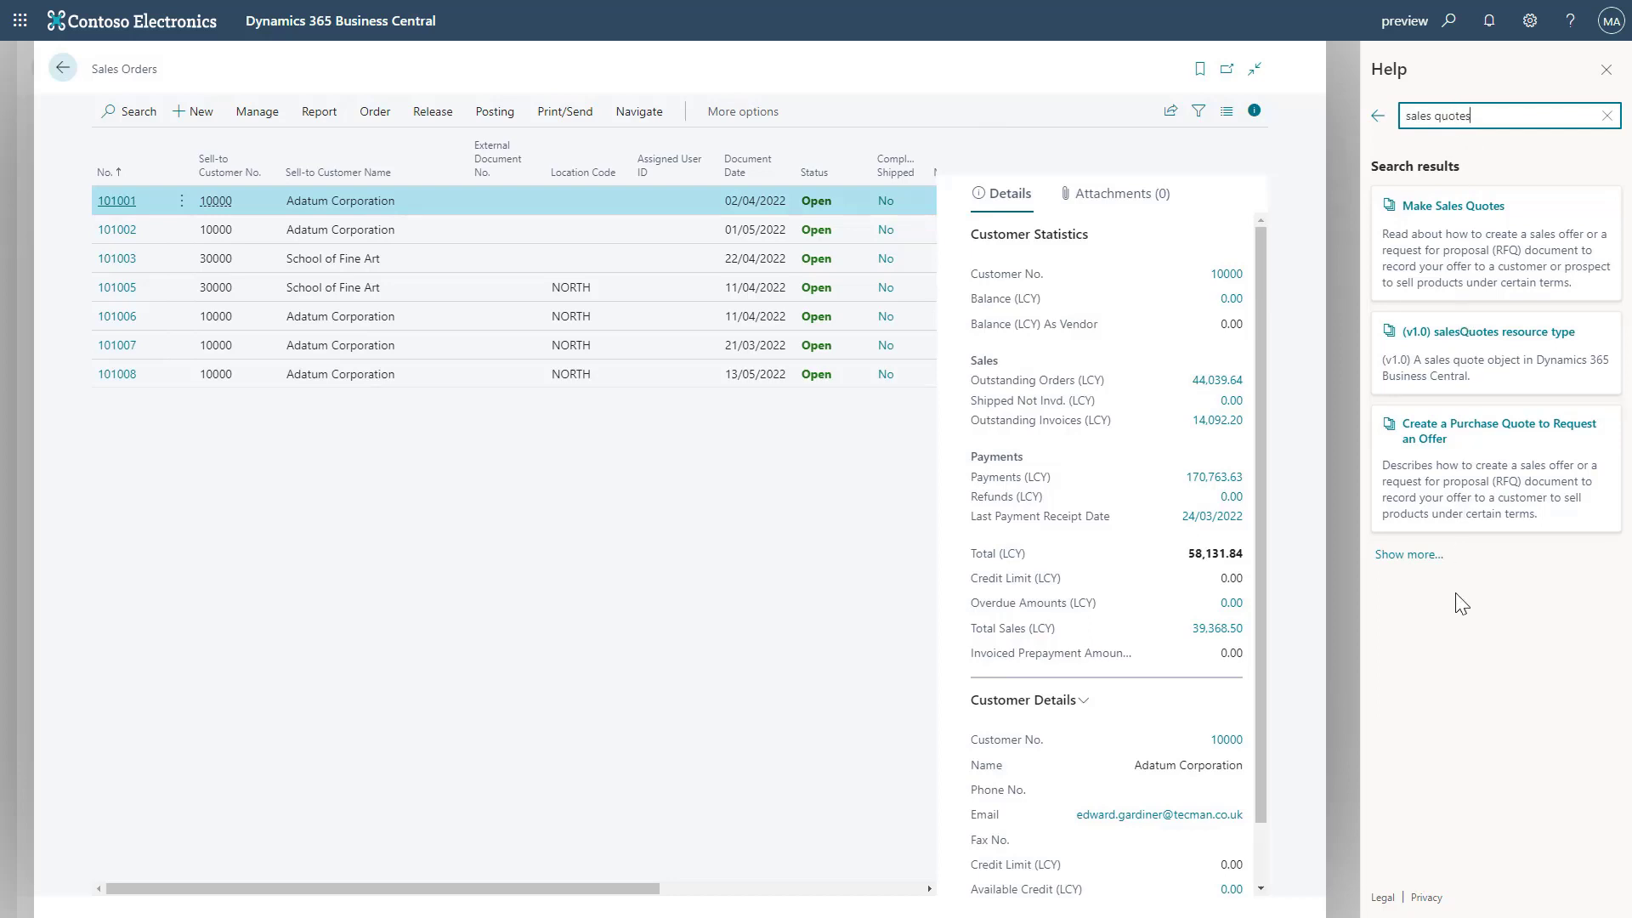
Open the Make Sales Quotes article, then replay the sales orders tour through its next tips.
left_click(1455, 213)
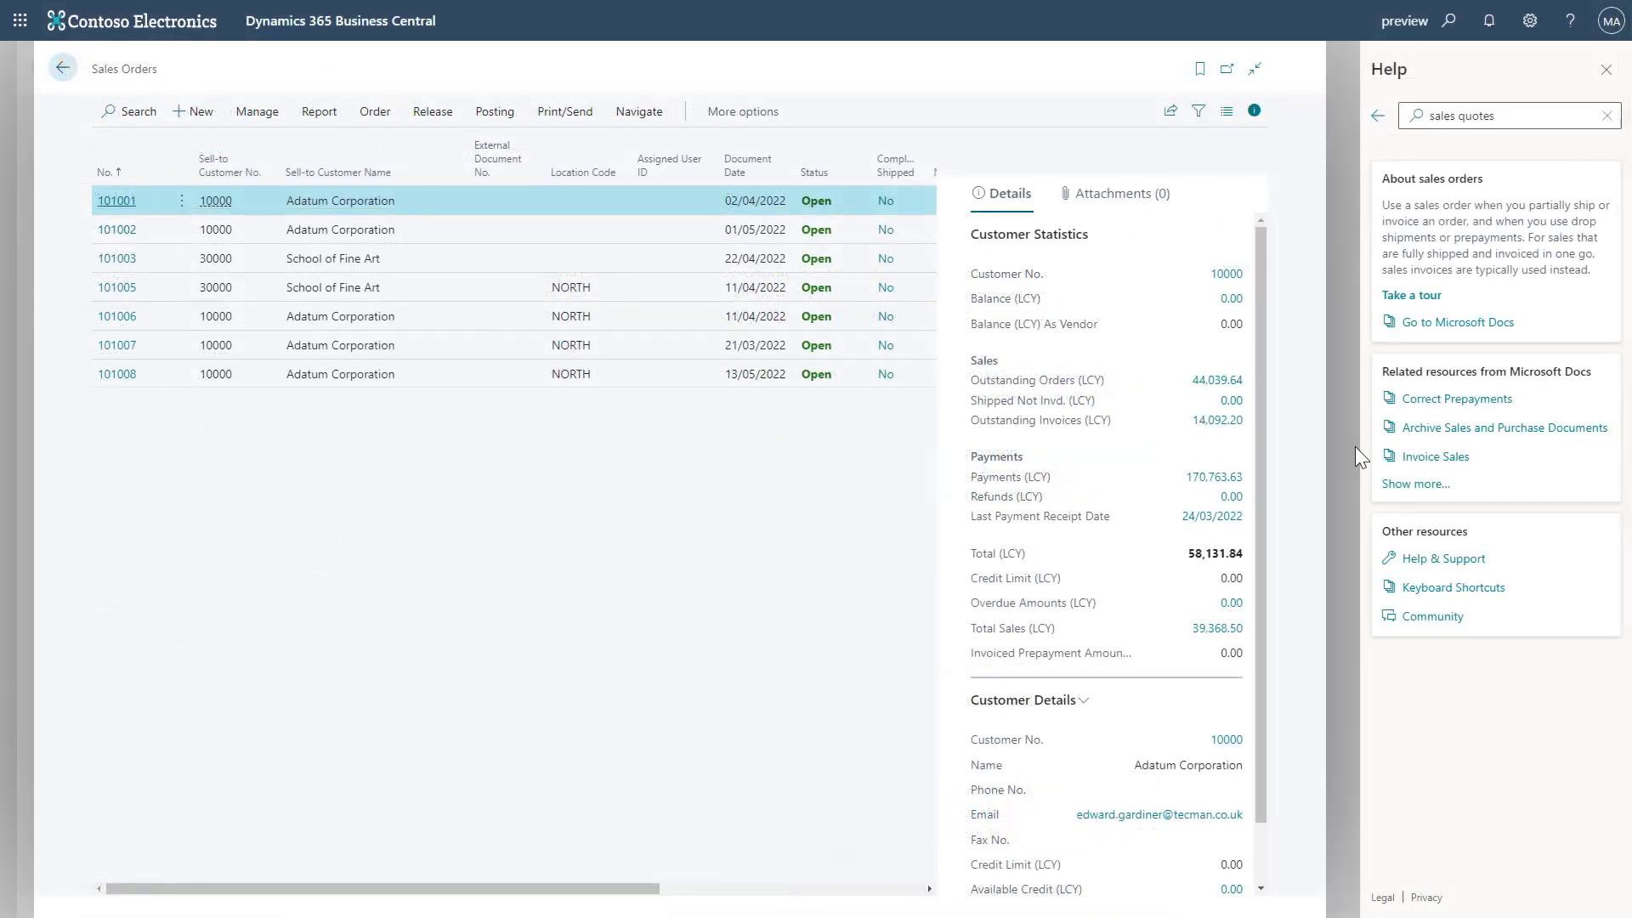
left_click(1411, 296)
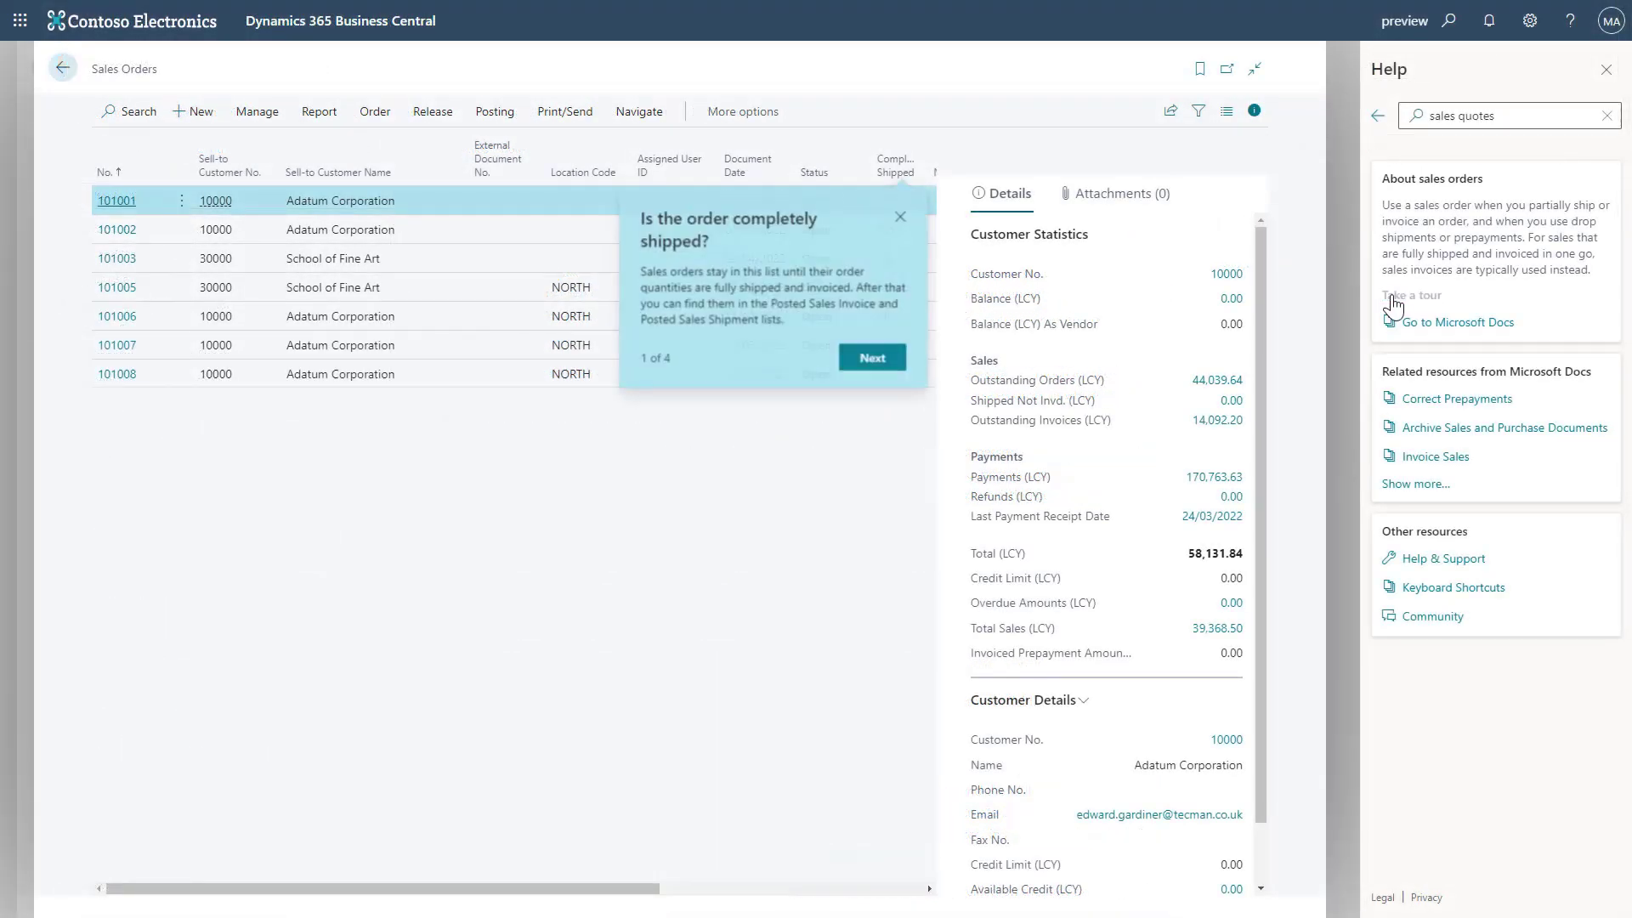
left_click(877, 371)
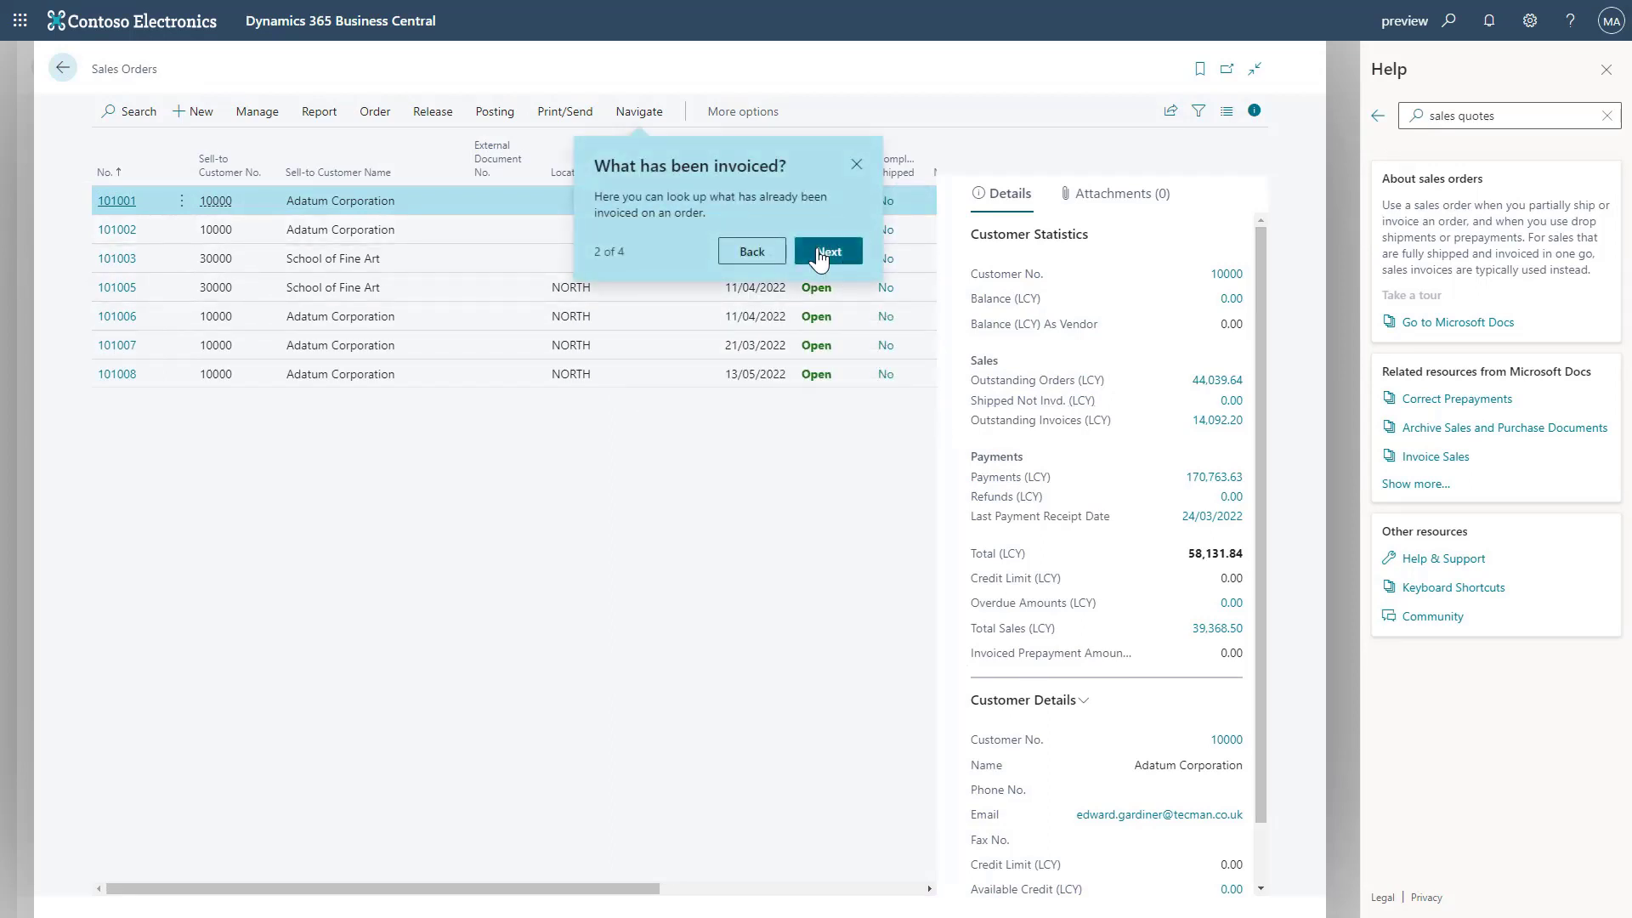
left_click(823, 255)
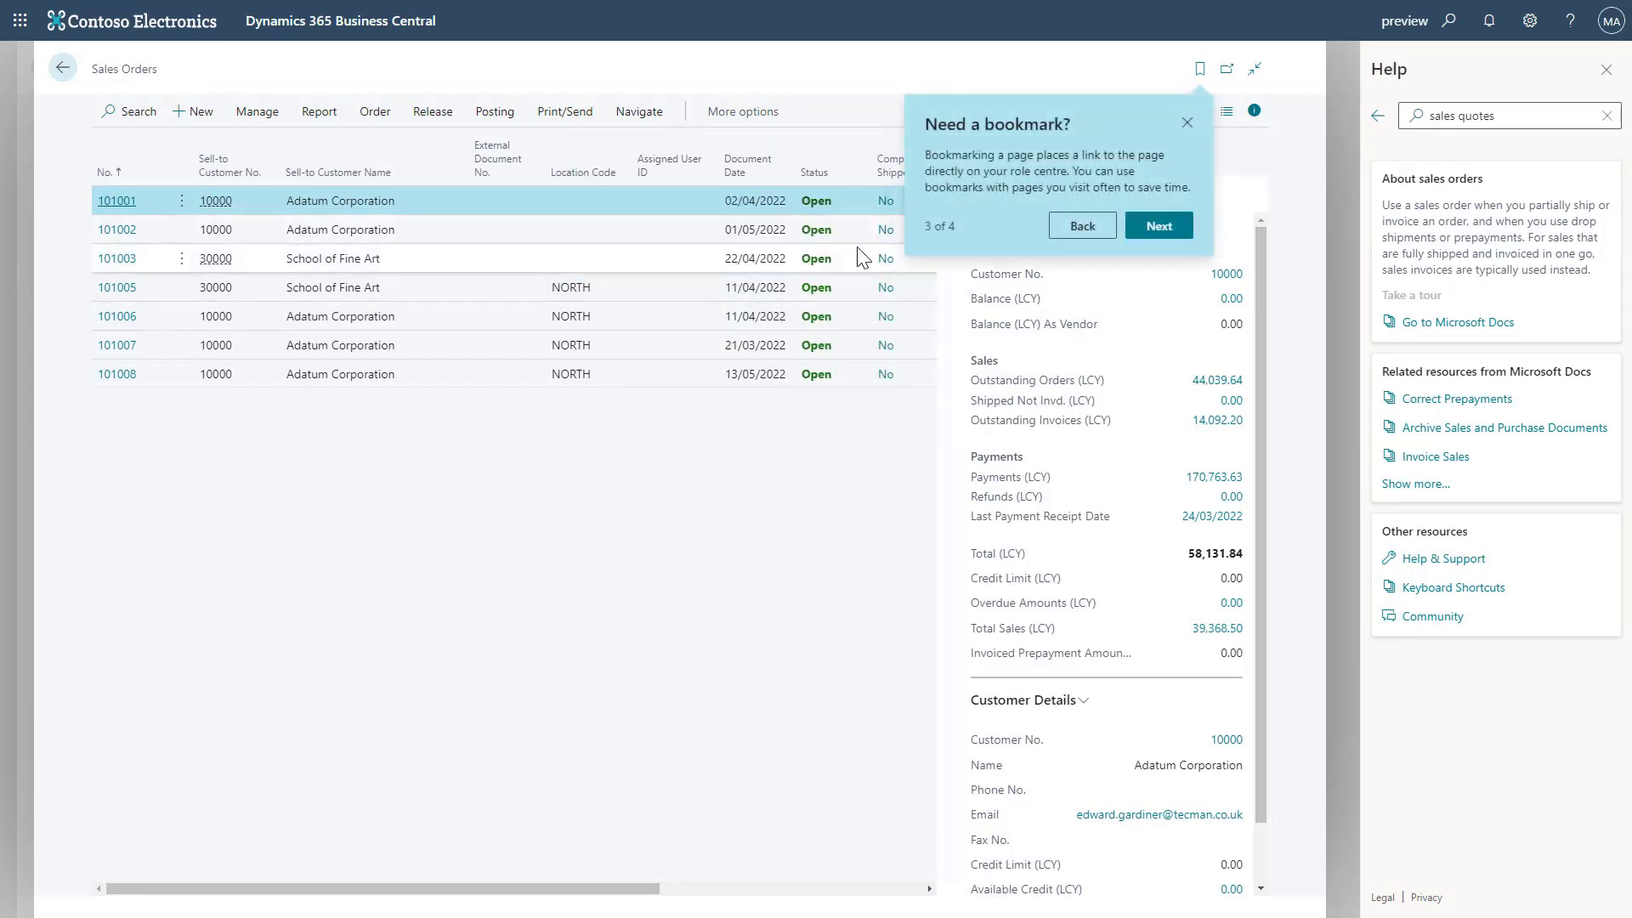
left_click(1160, 227)
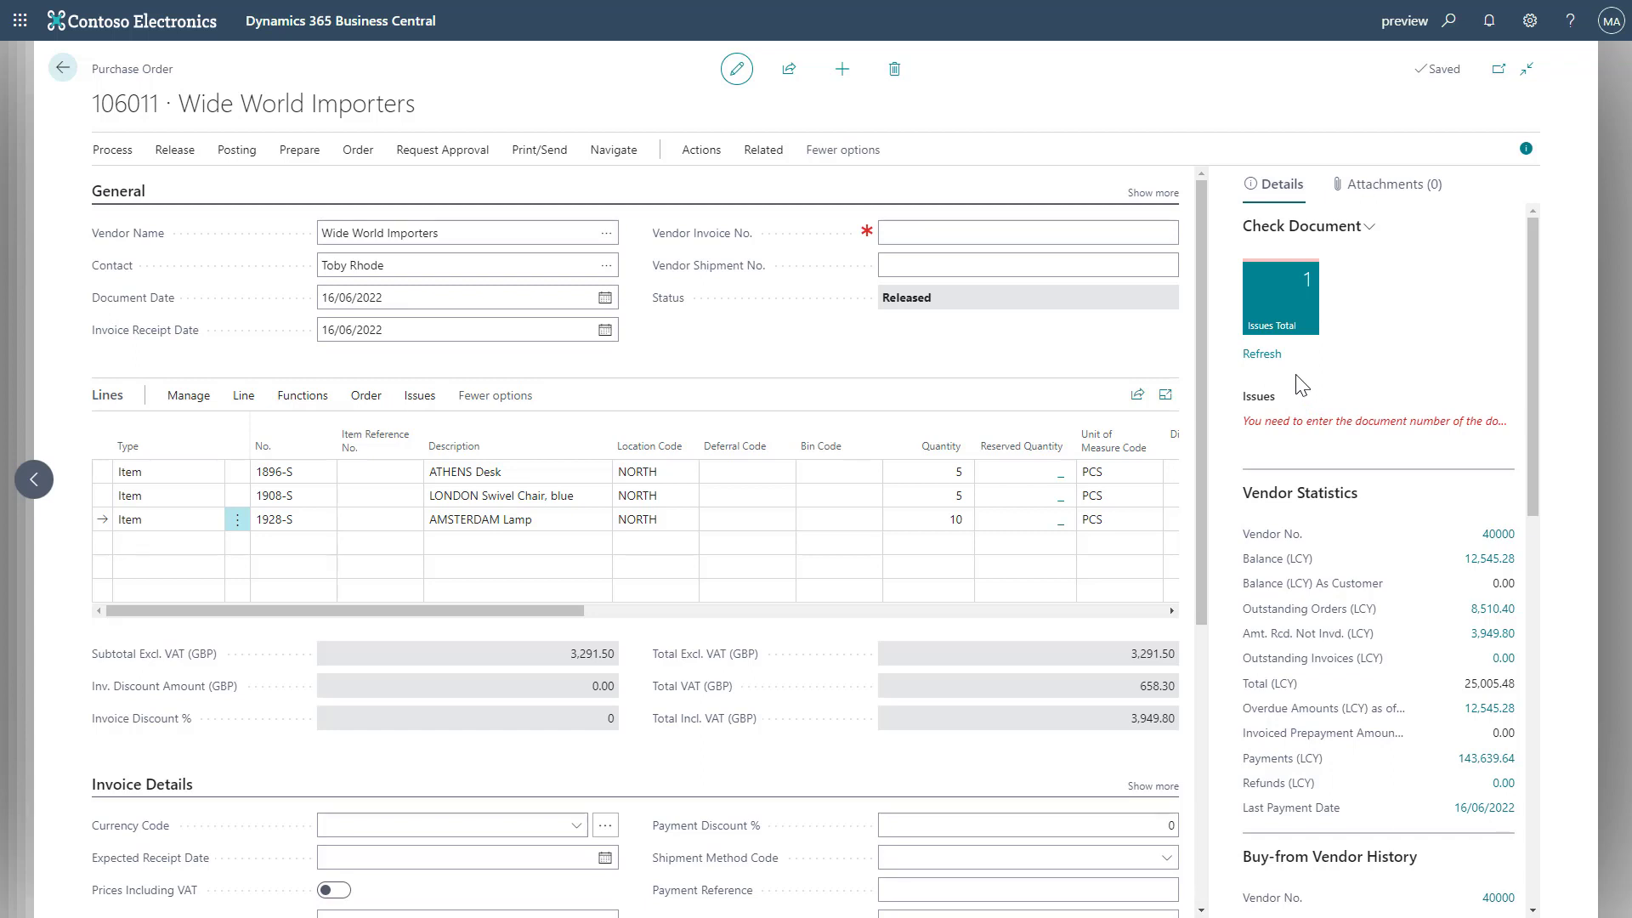
left_click_drag(391, 609, 725, 624)
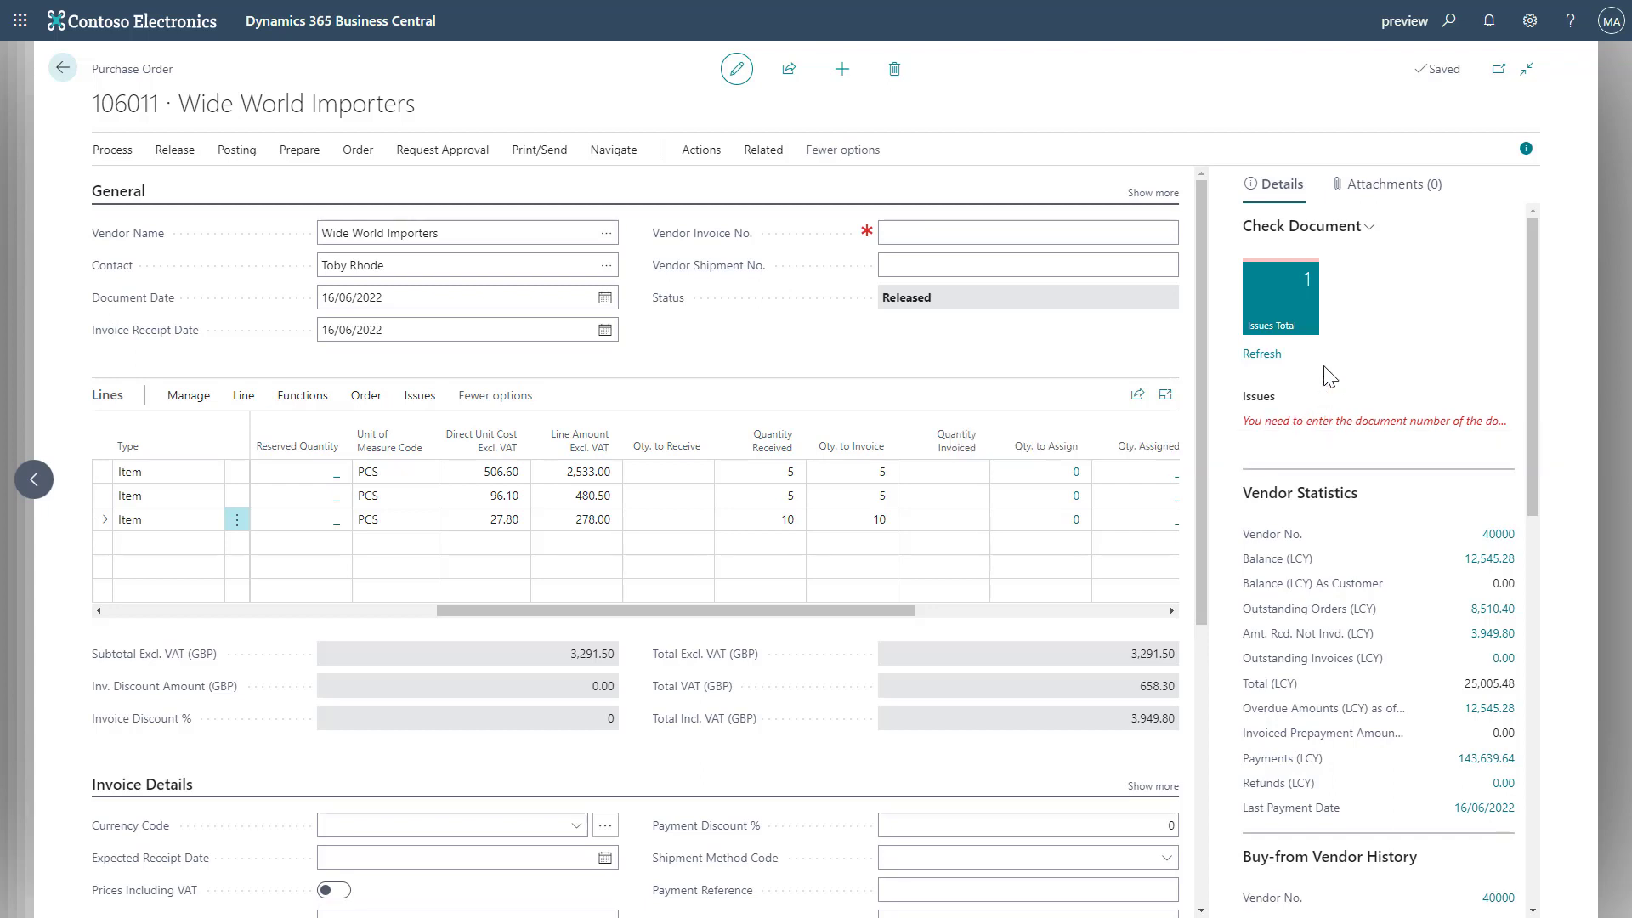
left_click(1272, 322)
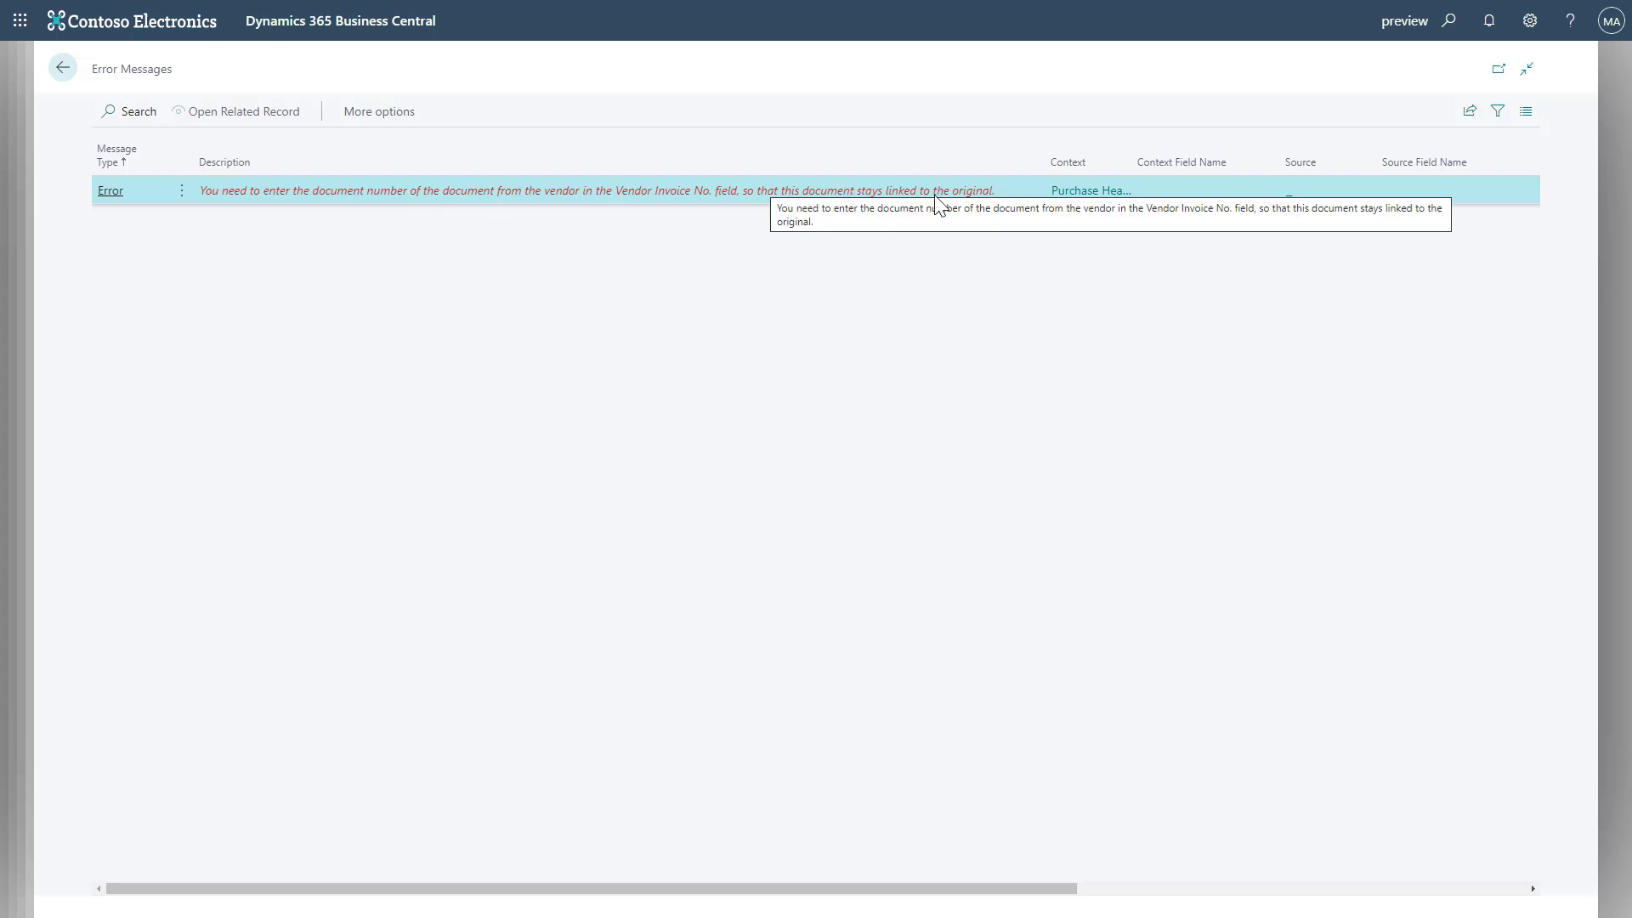
left_click(62, 69)
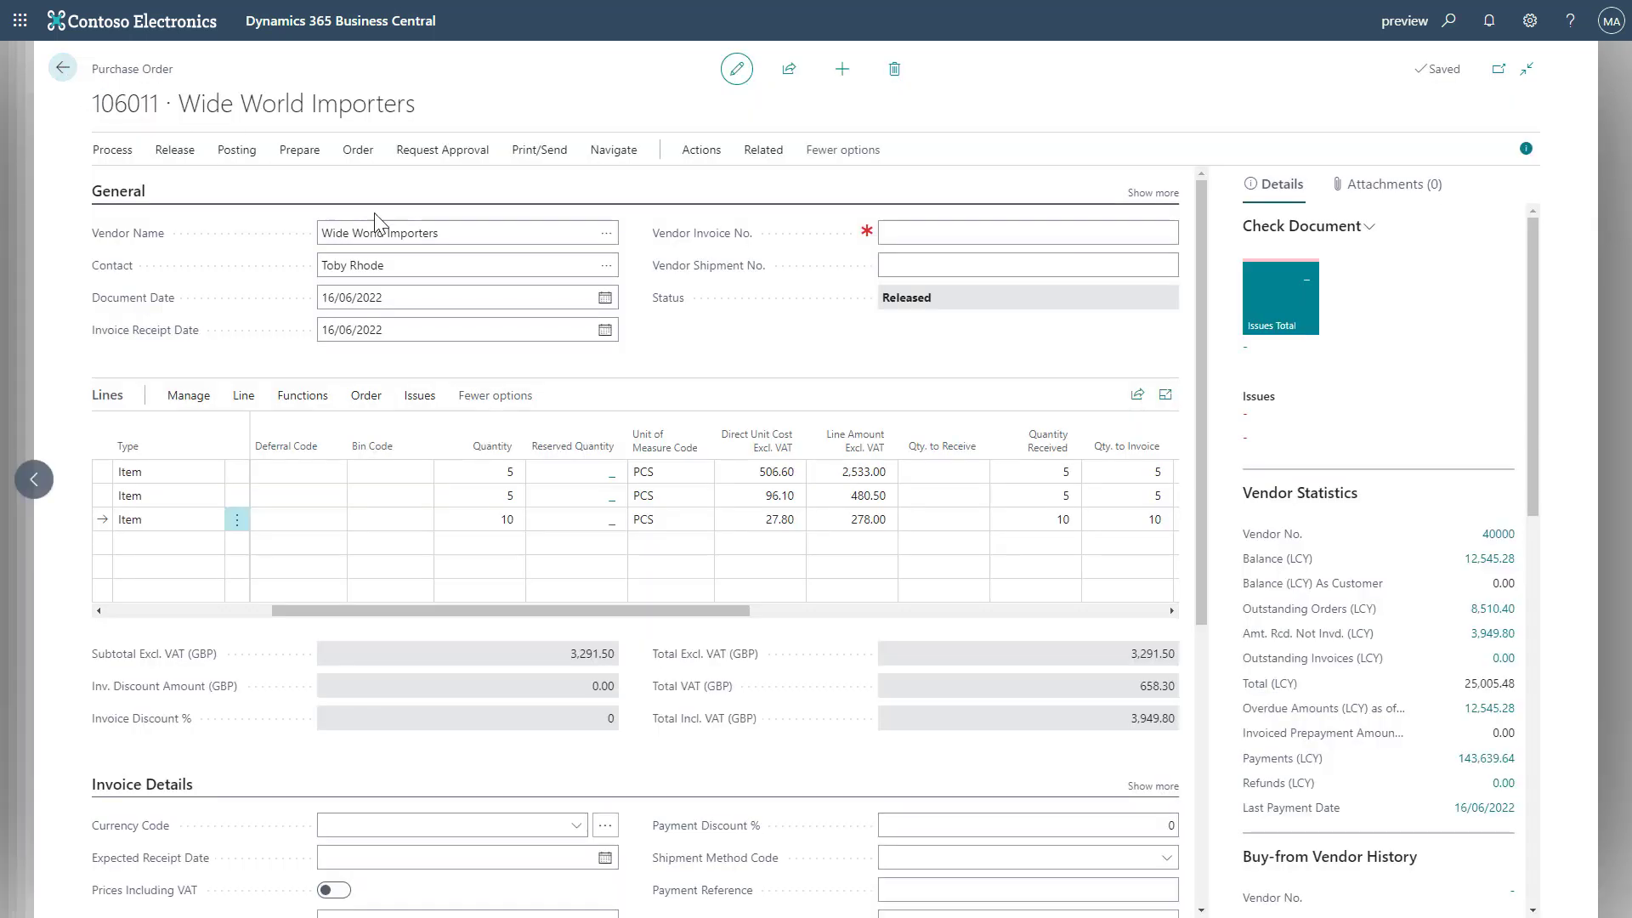
Enter the vendor invoice number on purchase order 106011 and refresh the Check Document fact box.
left_click(921, 233)
type("WWIPI0958")
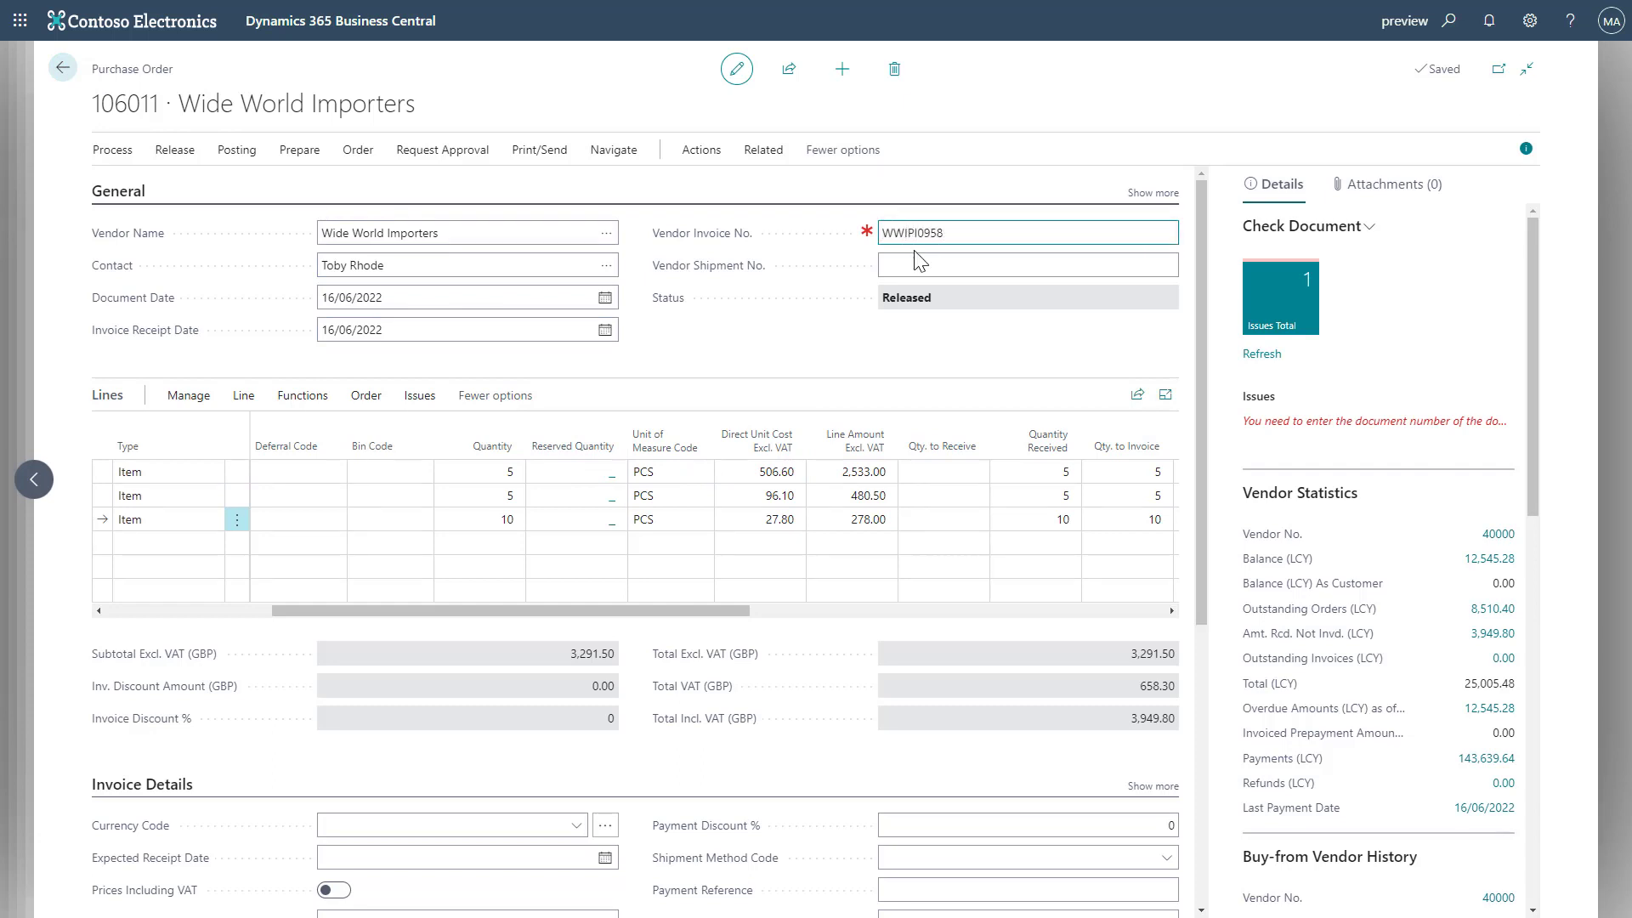
left_click(910, 264)
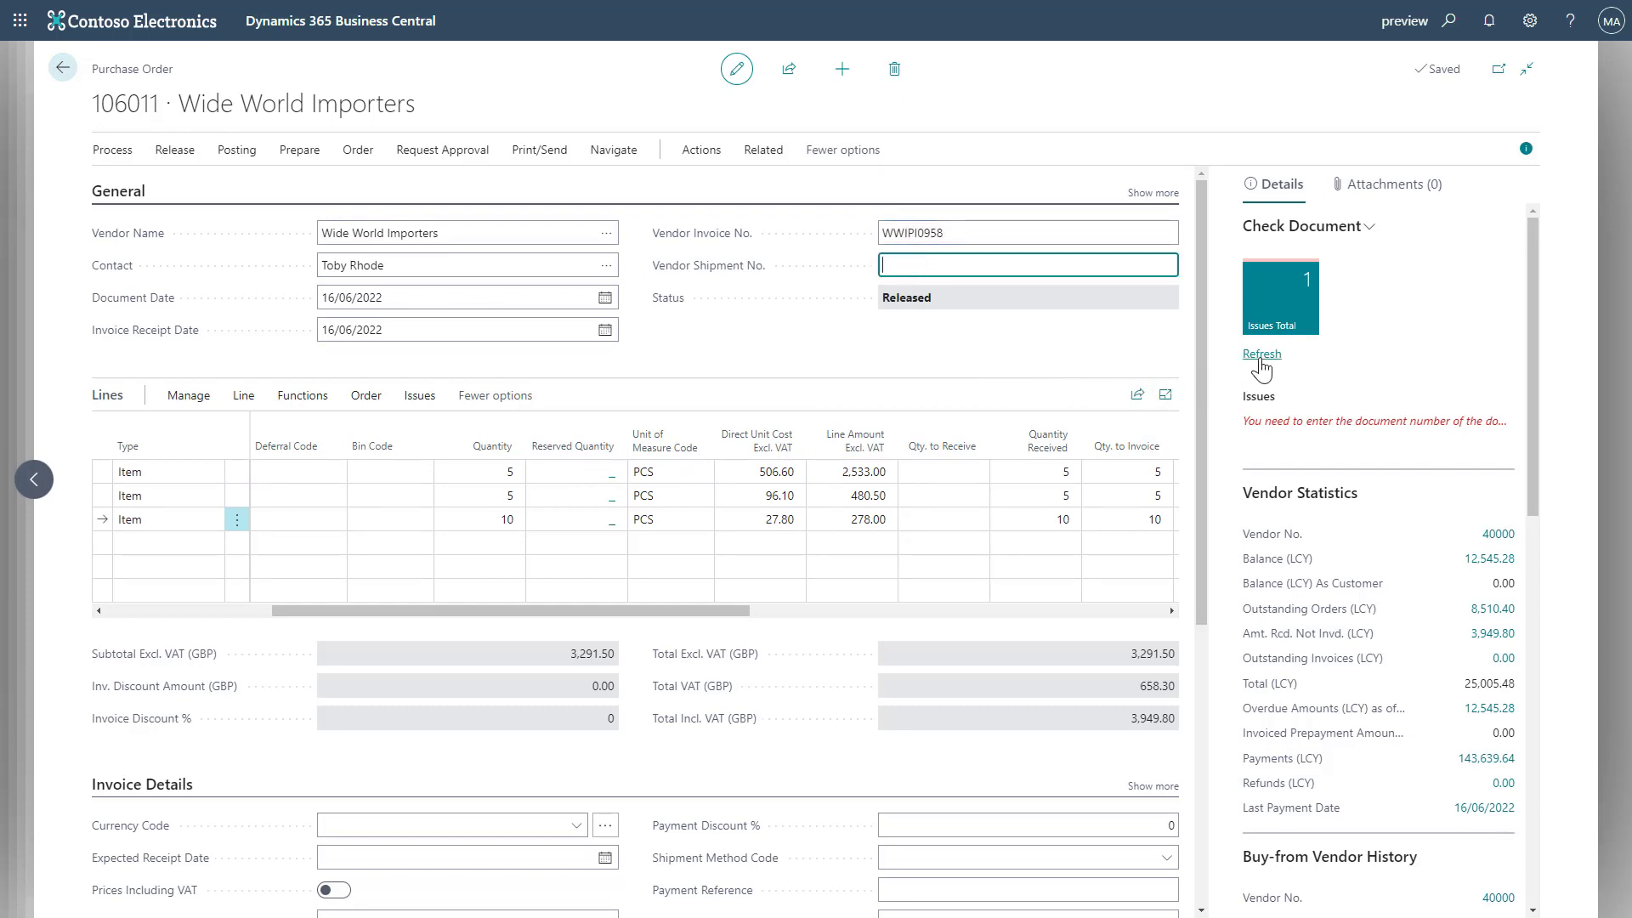
left_click(1262, 355)
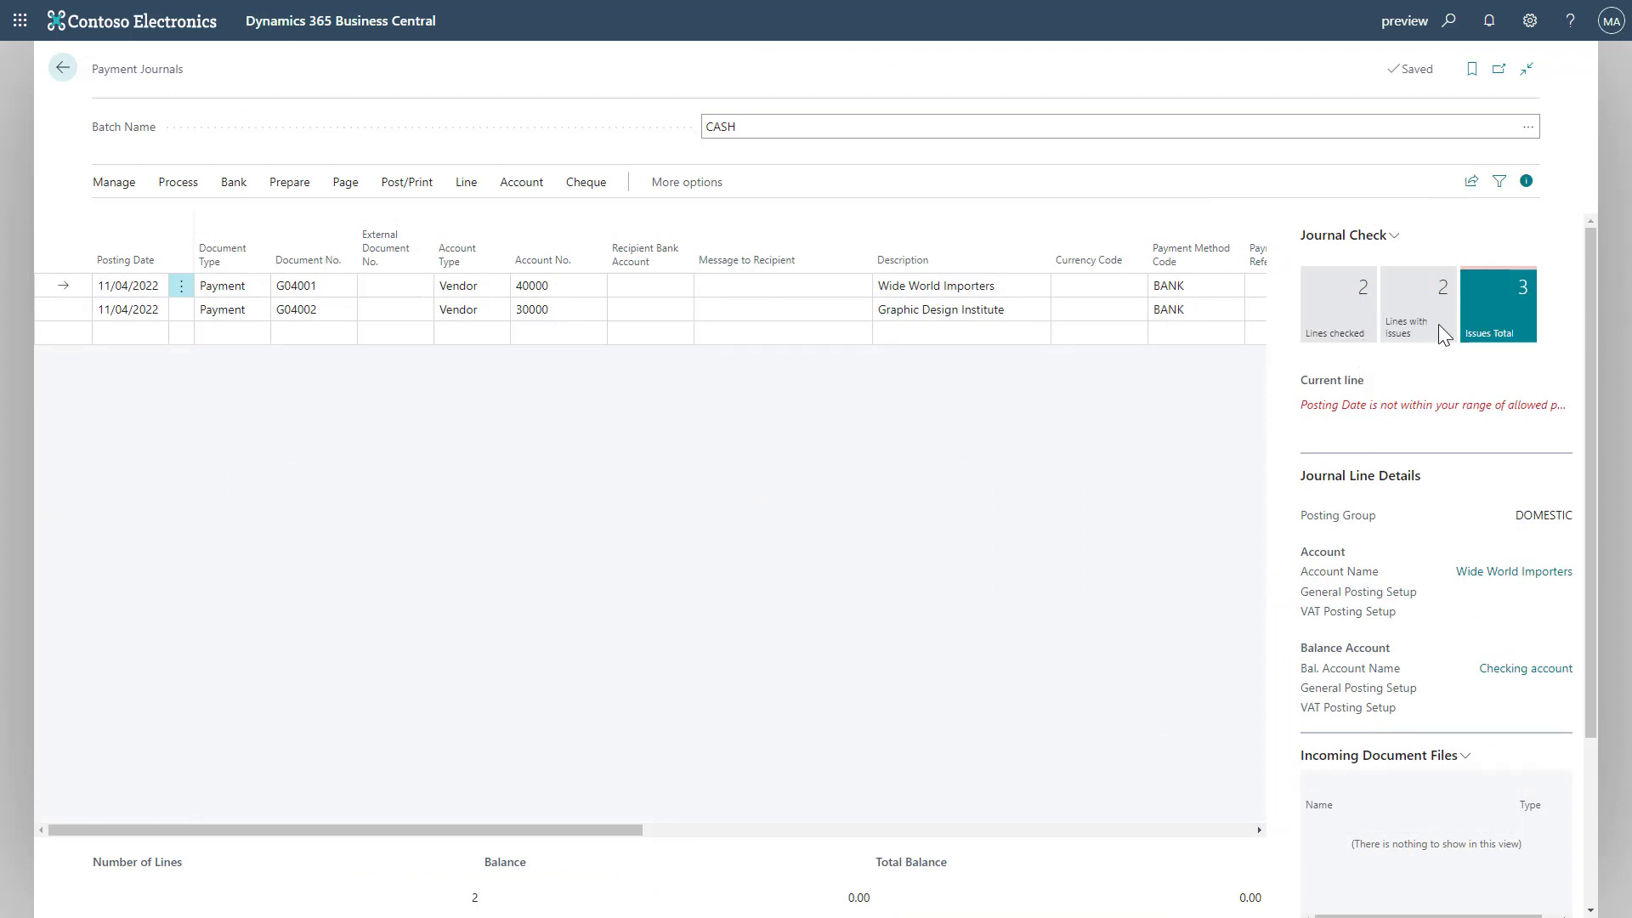
left_click(1486, 320)
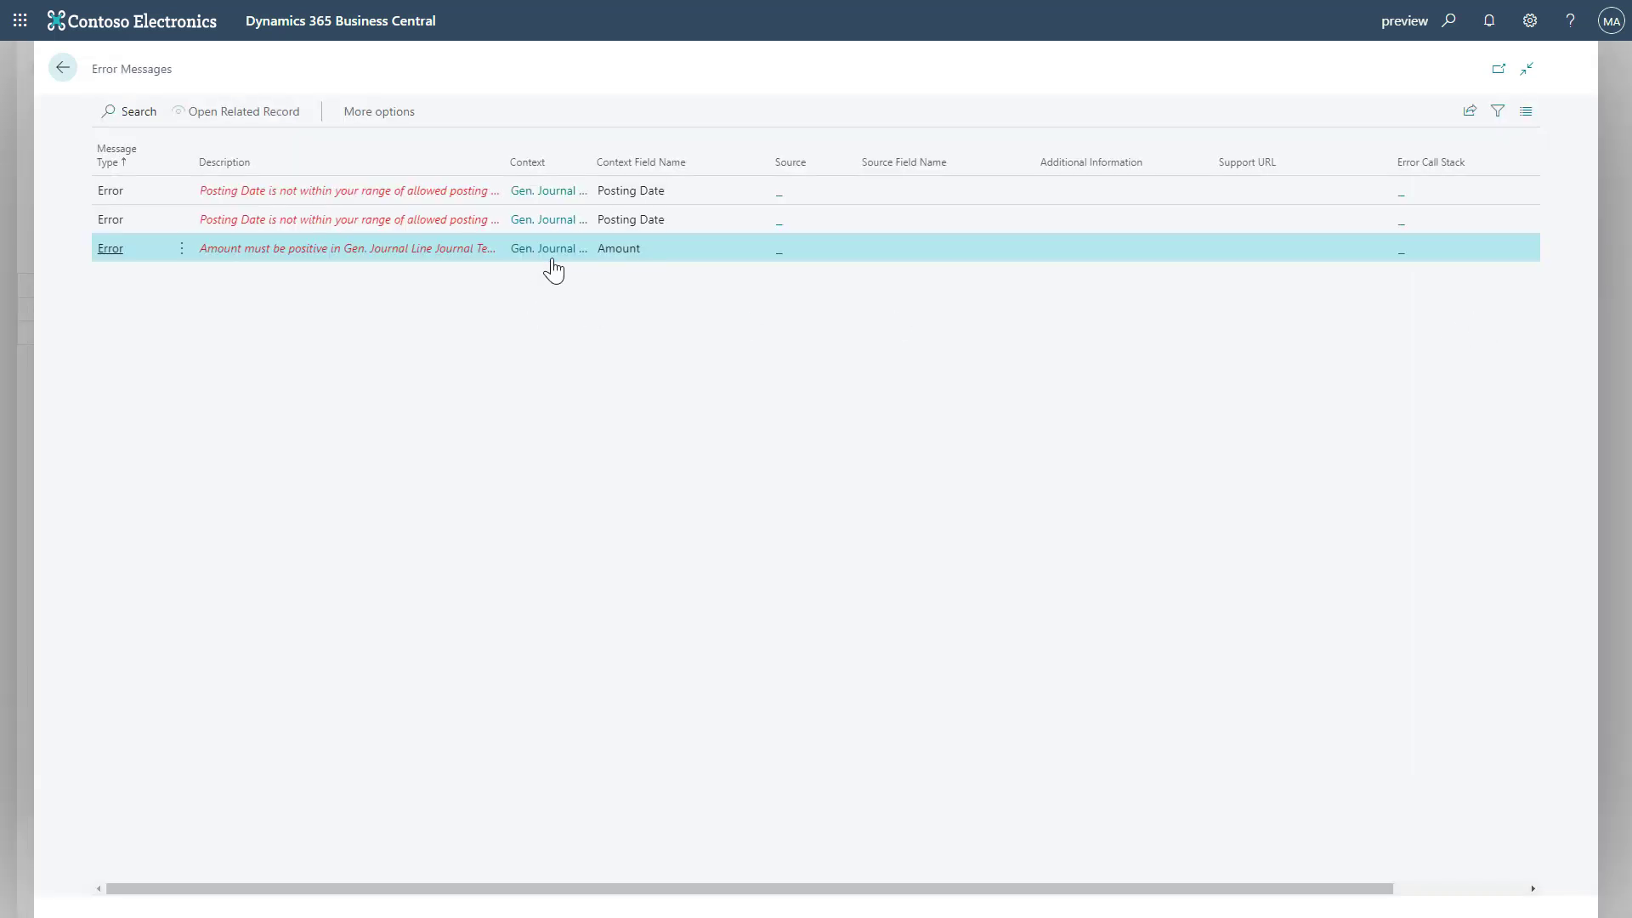
left_click(328, 192)
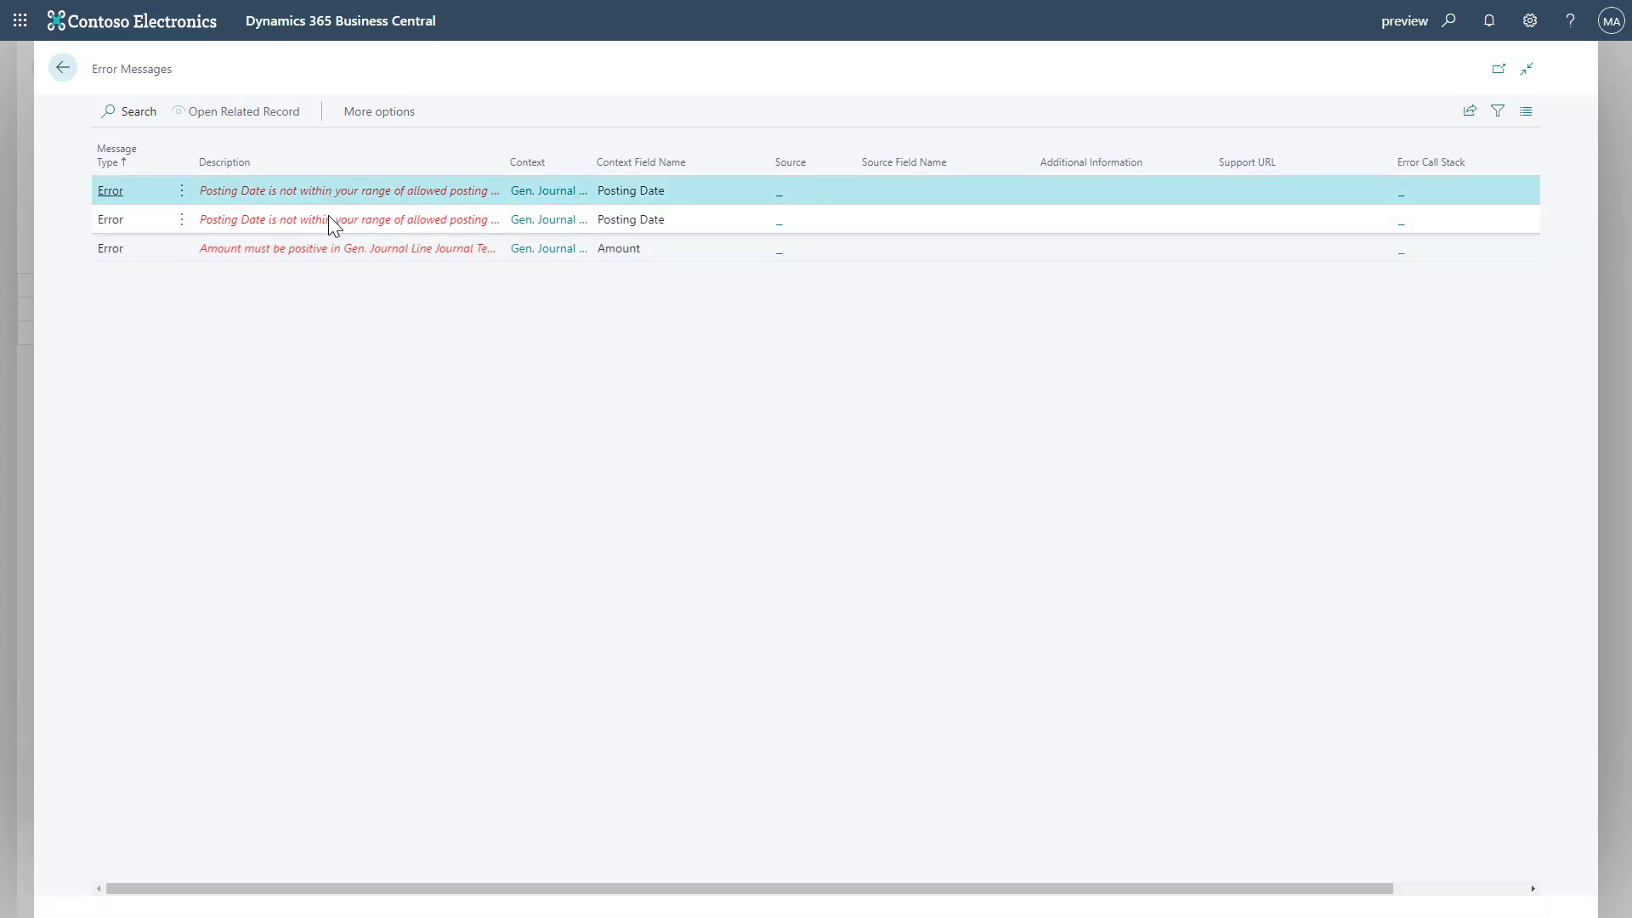
left_click(328, 218)
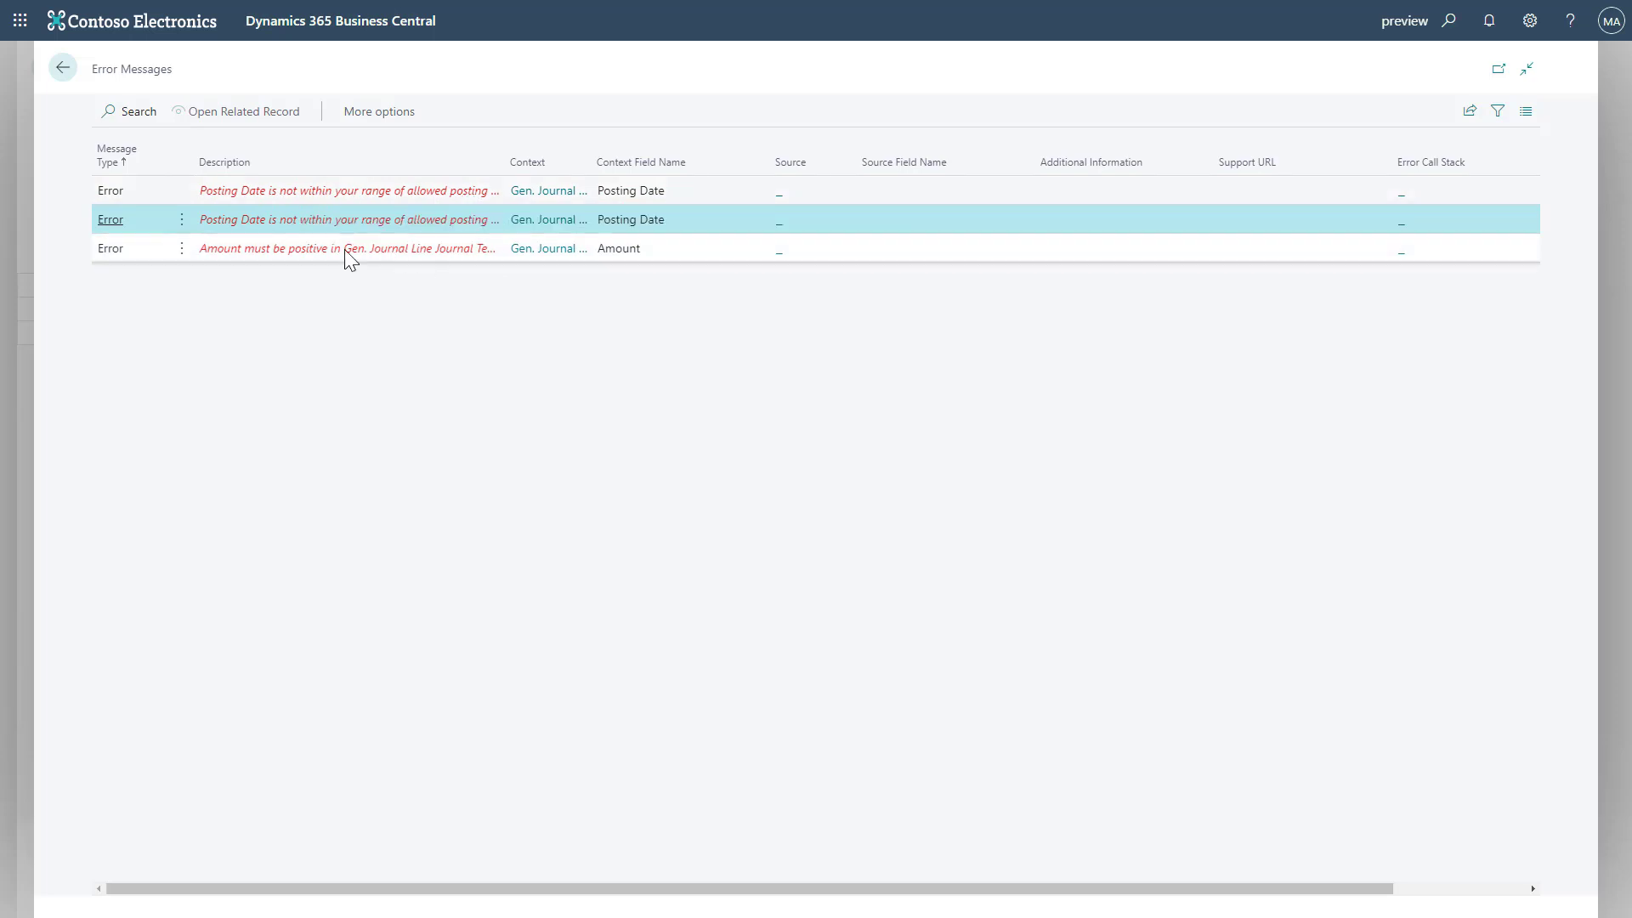
left_click(306, 251)
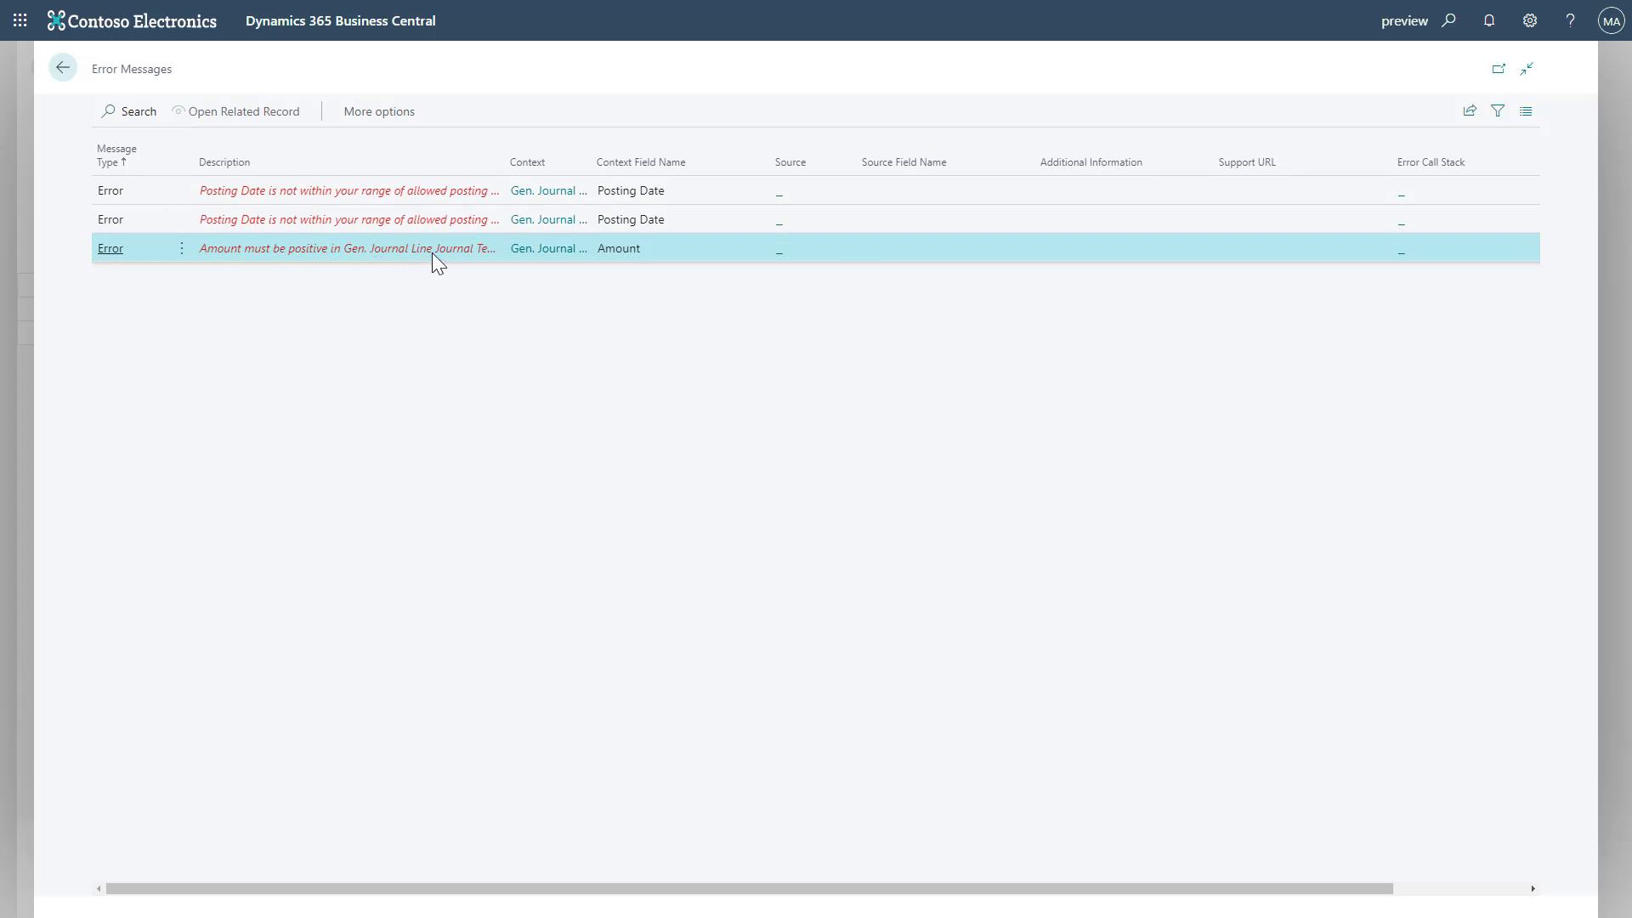
left_click(63, 68)
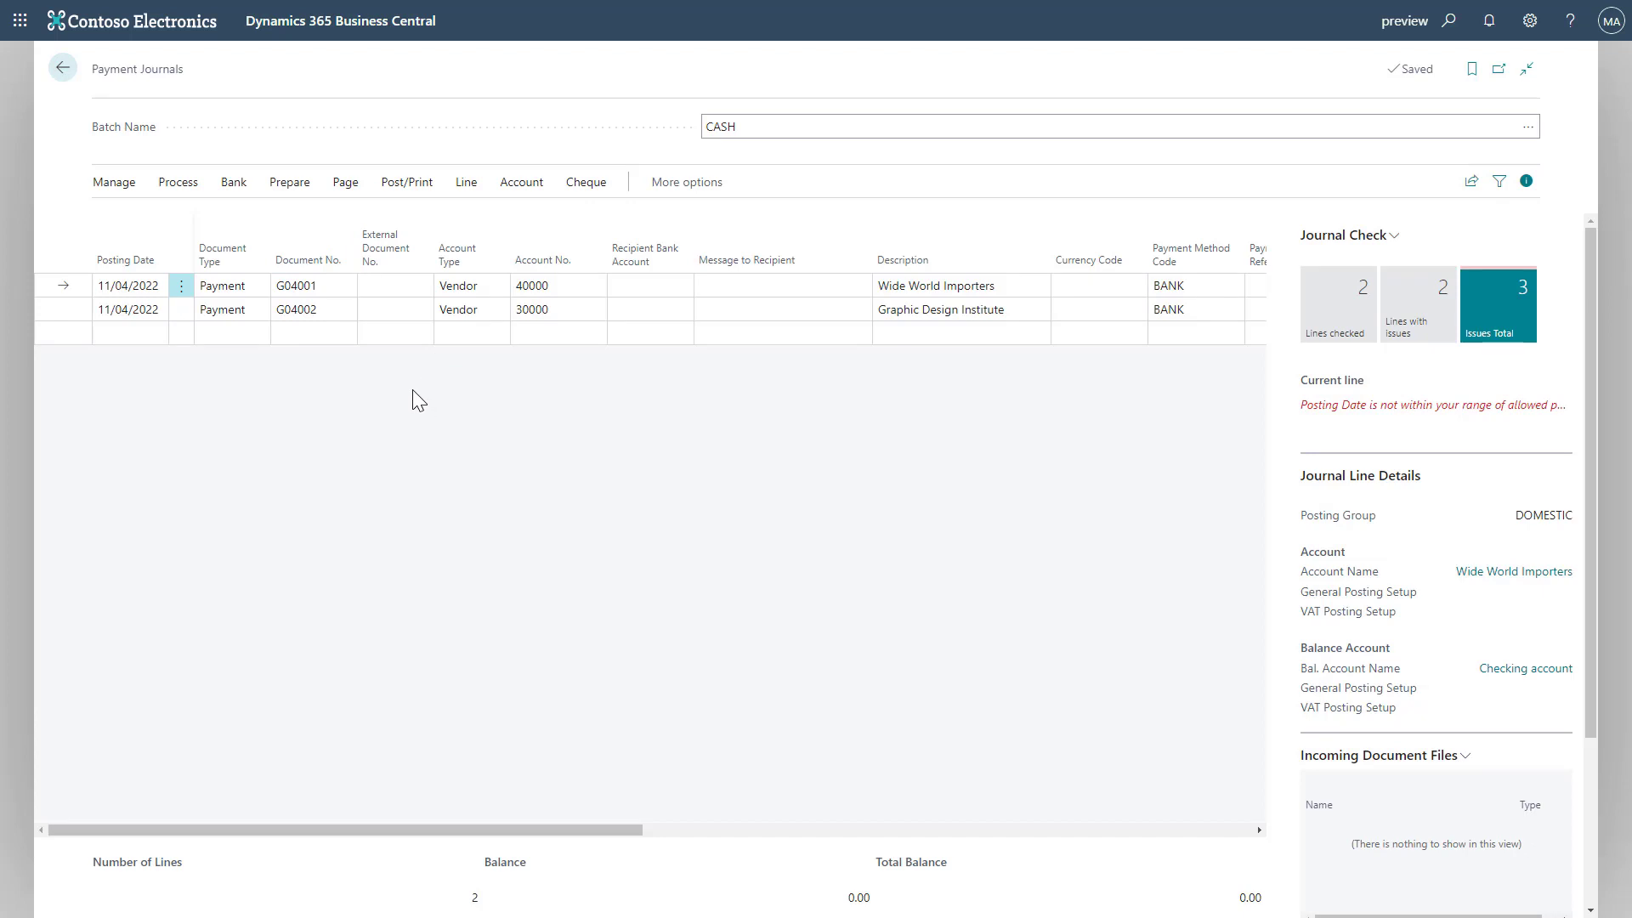
Remove the minus sign so the Graphic Design Institute line amount becomes 3,000.00.
left_click_drag(596, 828, 916, 818)
left_click(956, 309)
left_click_drag(948, 310, 956, 311)
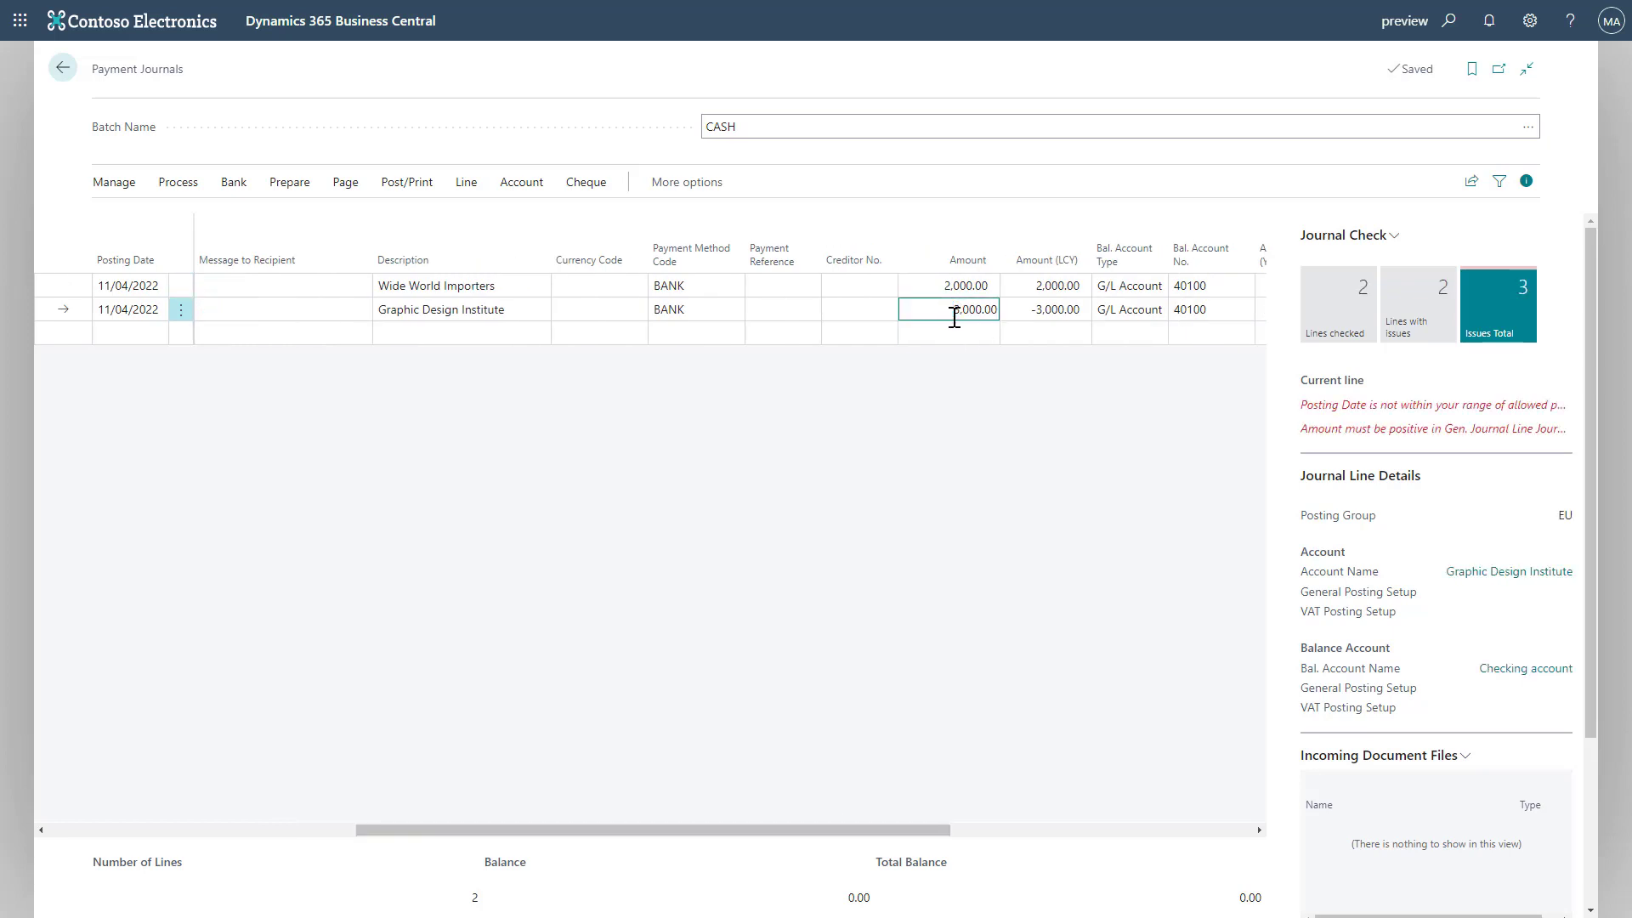
key("Delete")
key("Tab")
left_click(838, 284)
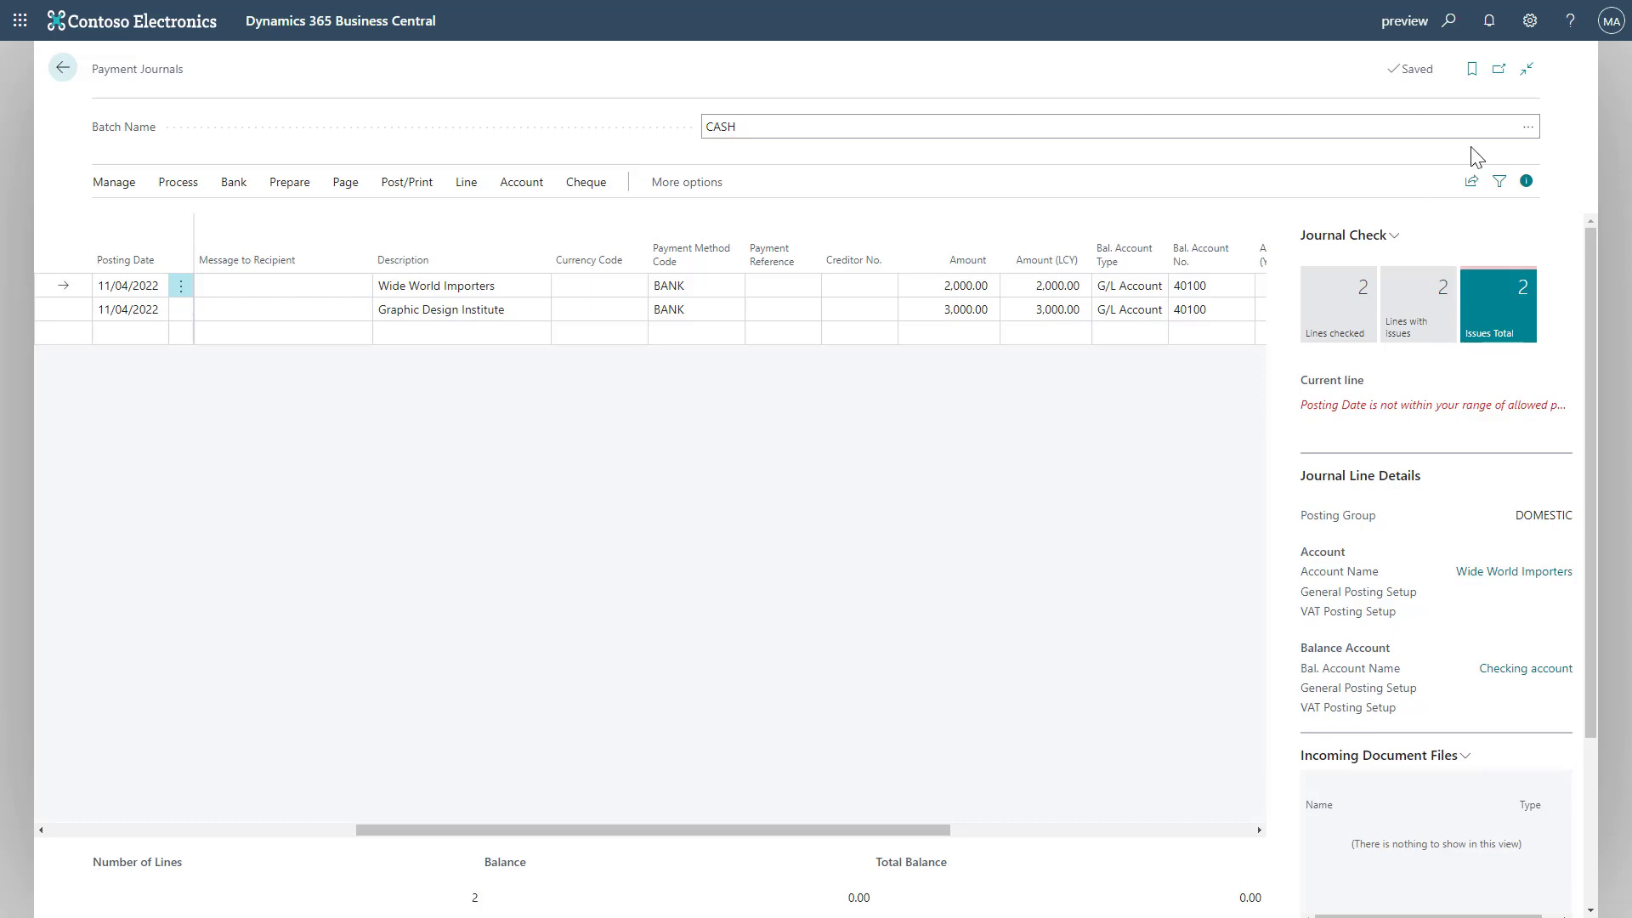
left_click(1448, 21)
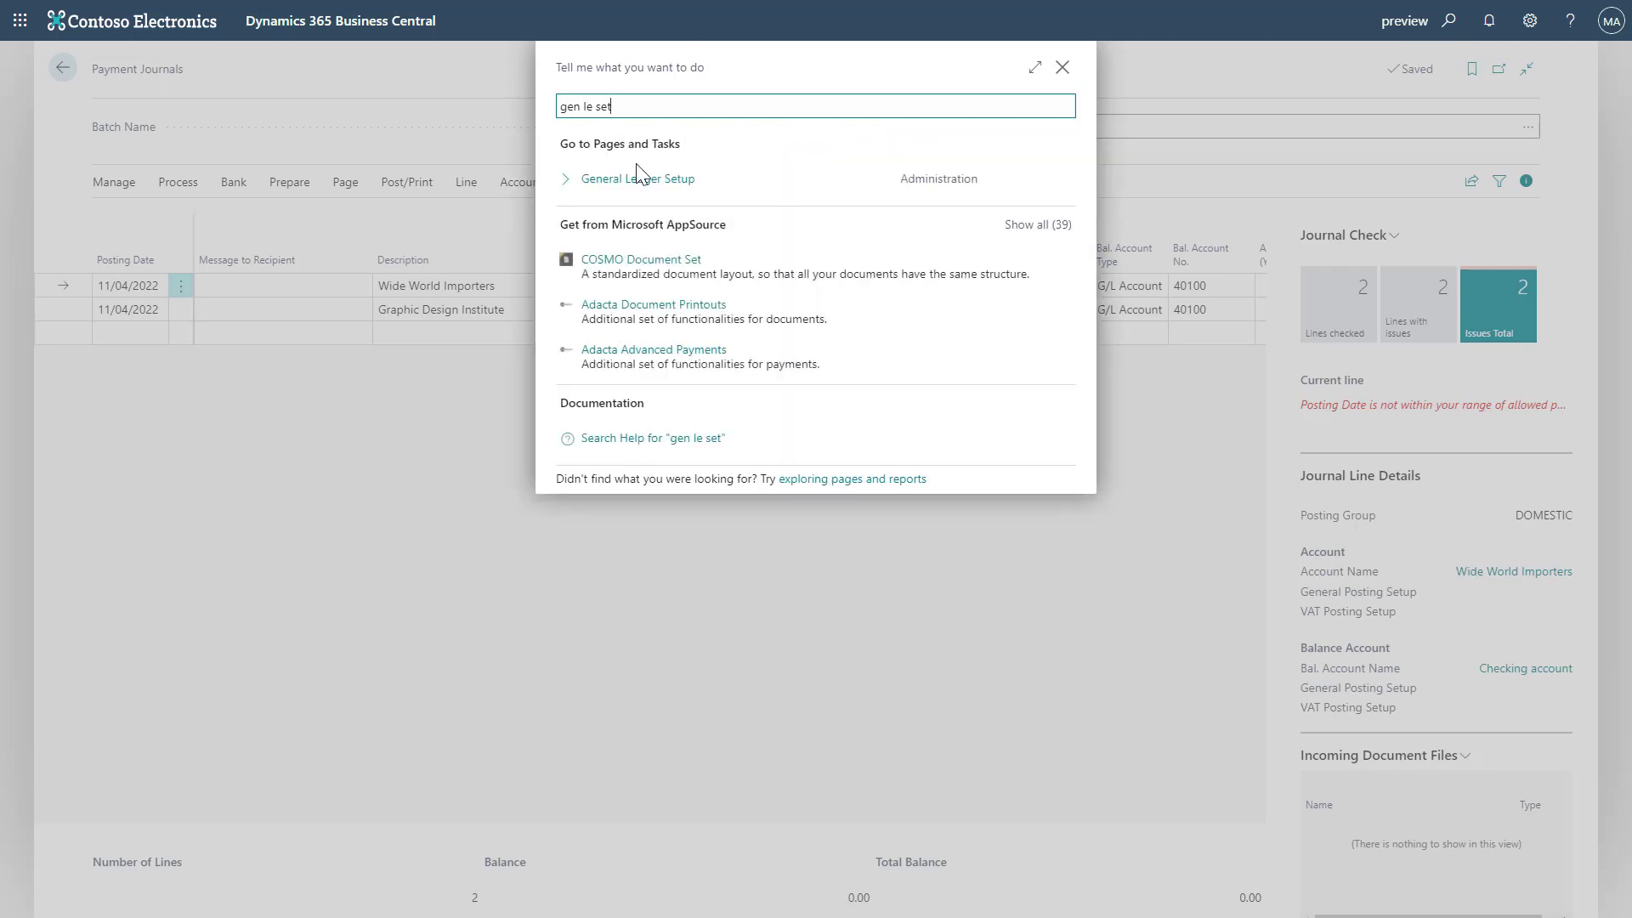
left_click(627, 174)
scroll(758, 507, "down", 4)
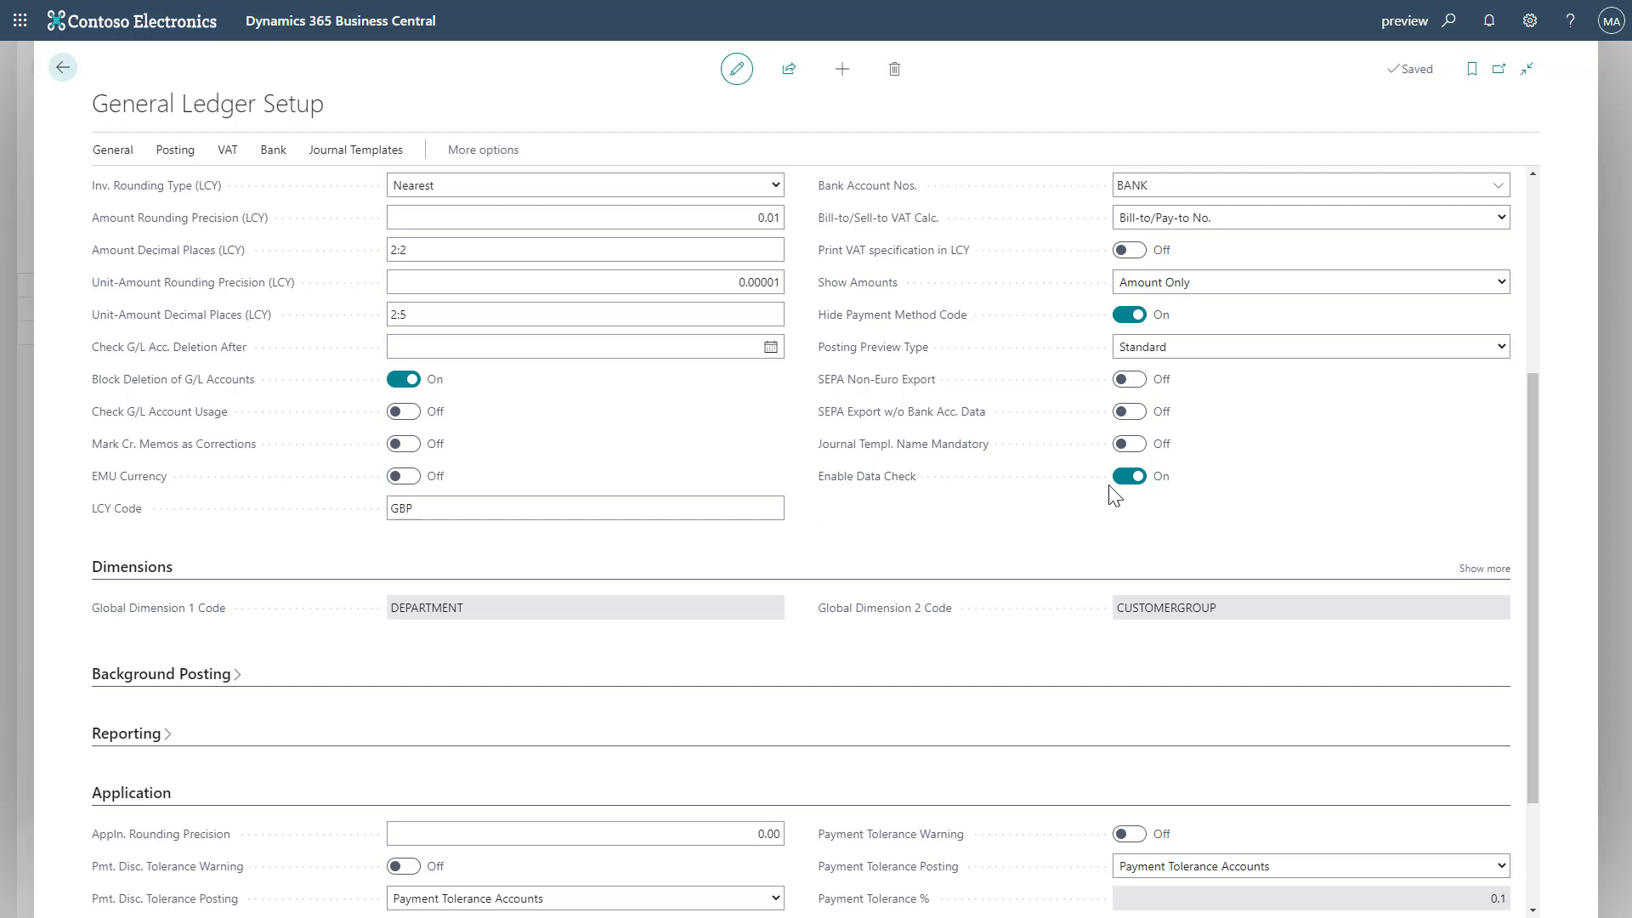
scroll(1156, 442, "up", 4)
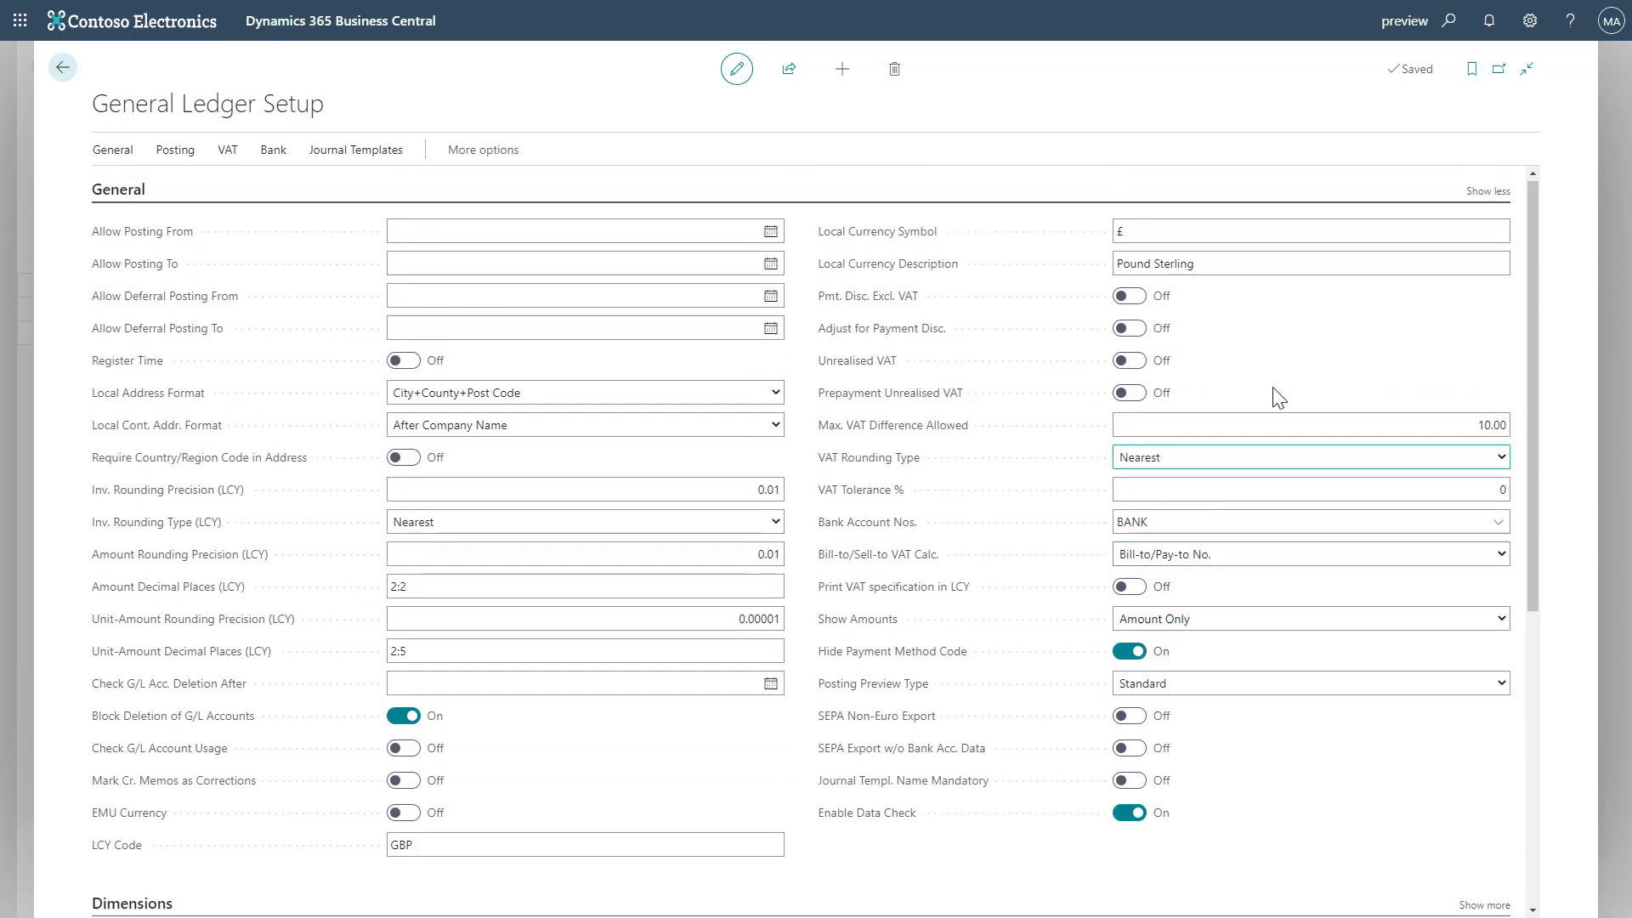
left_click(1481, 199)
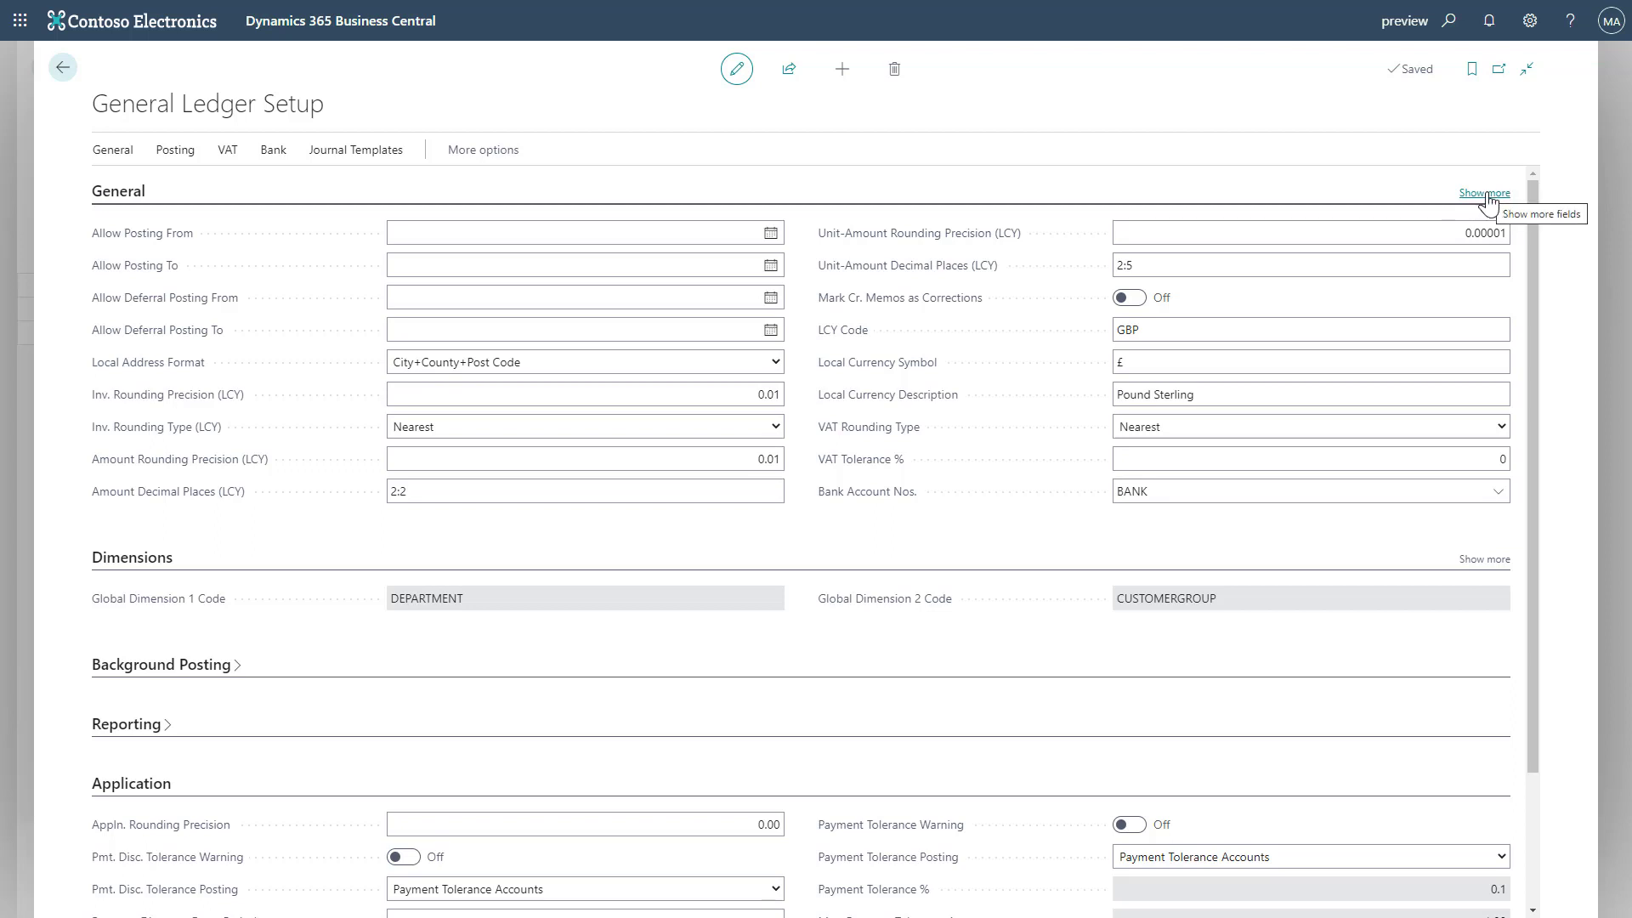
left_click(1486, 196)
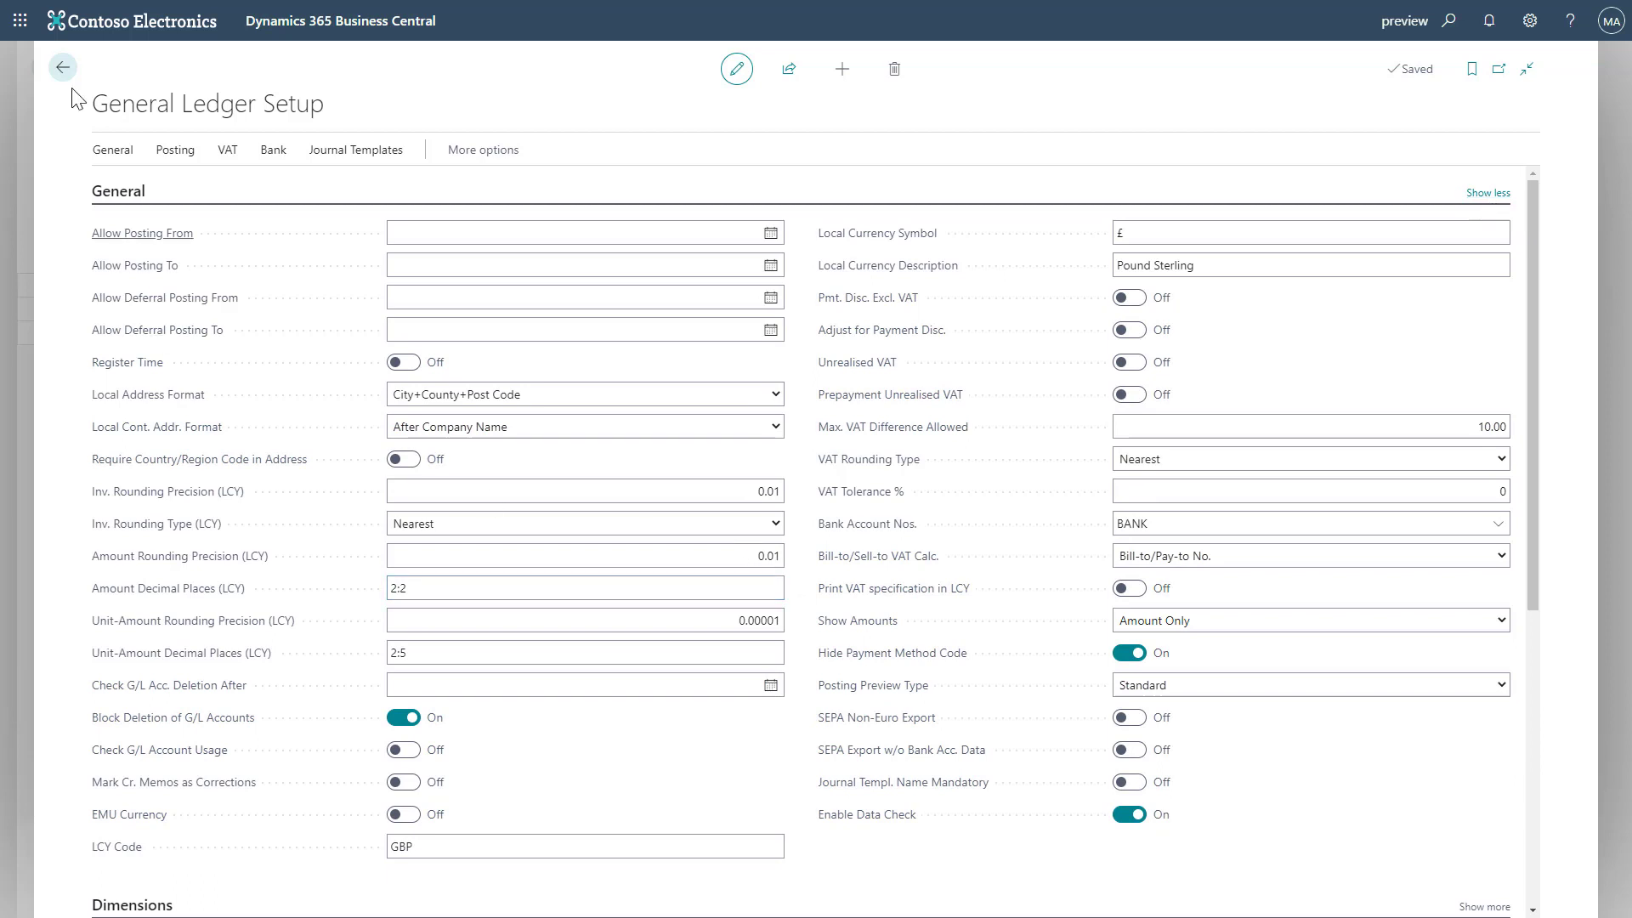
left_click(62, 67)
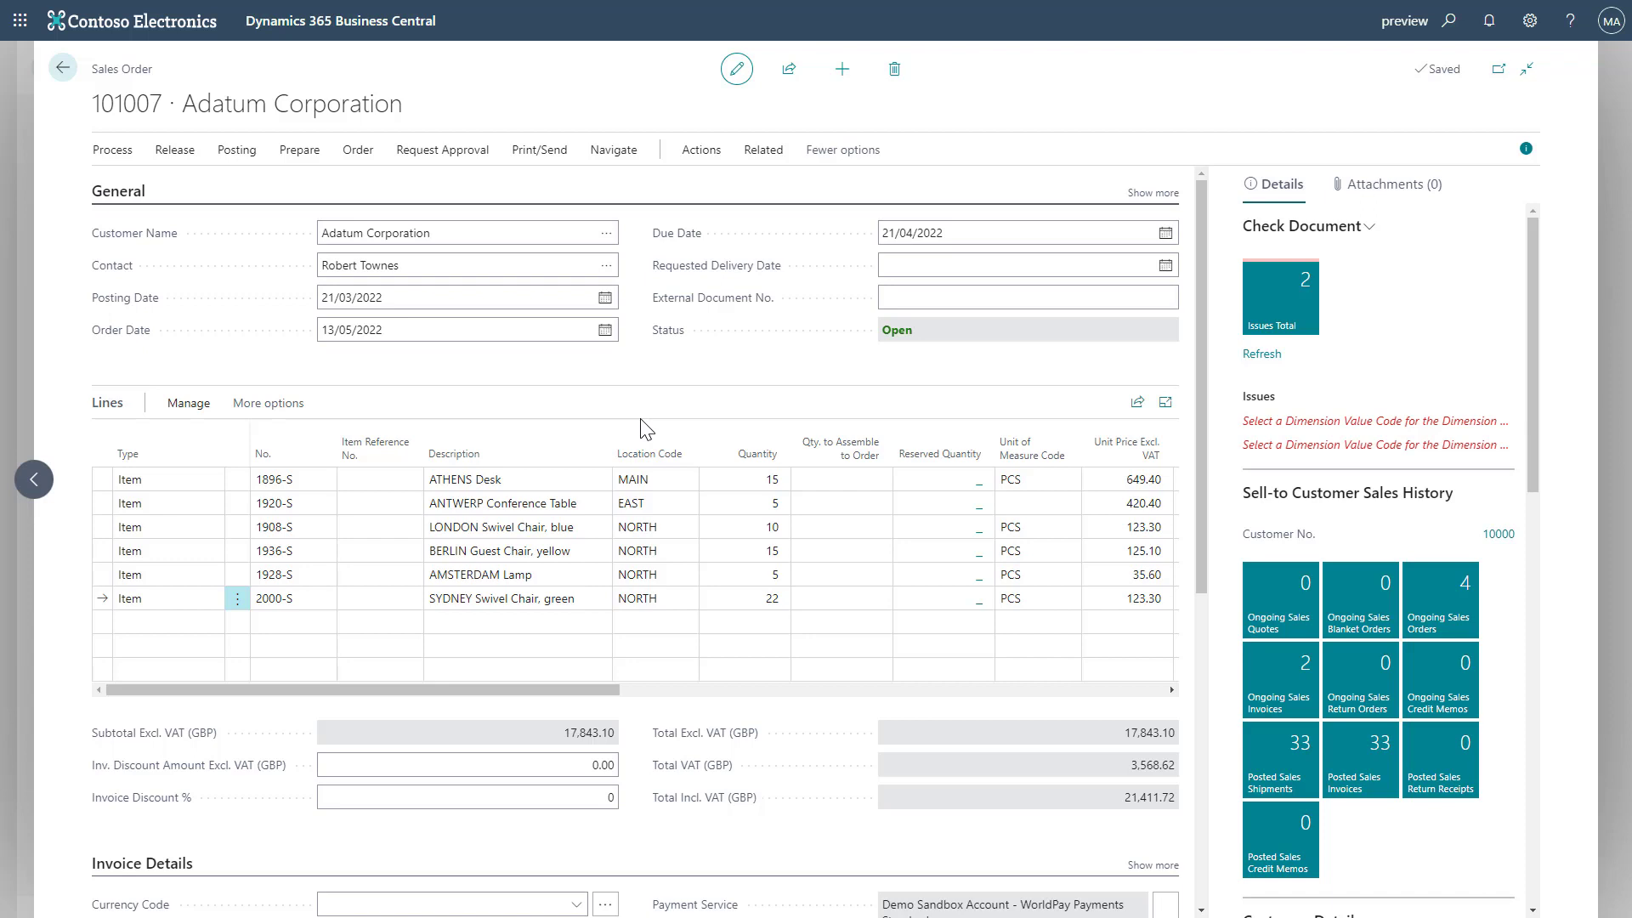
Filter sales order 101007's lines to the ATHENS Desk line with issues, then show all six lines again.
left_click(267, 405)
left_click(357, 410)
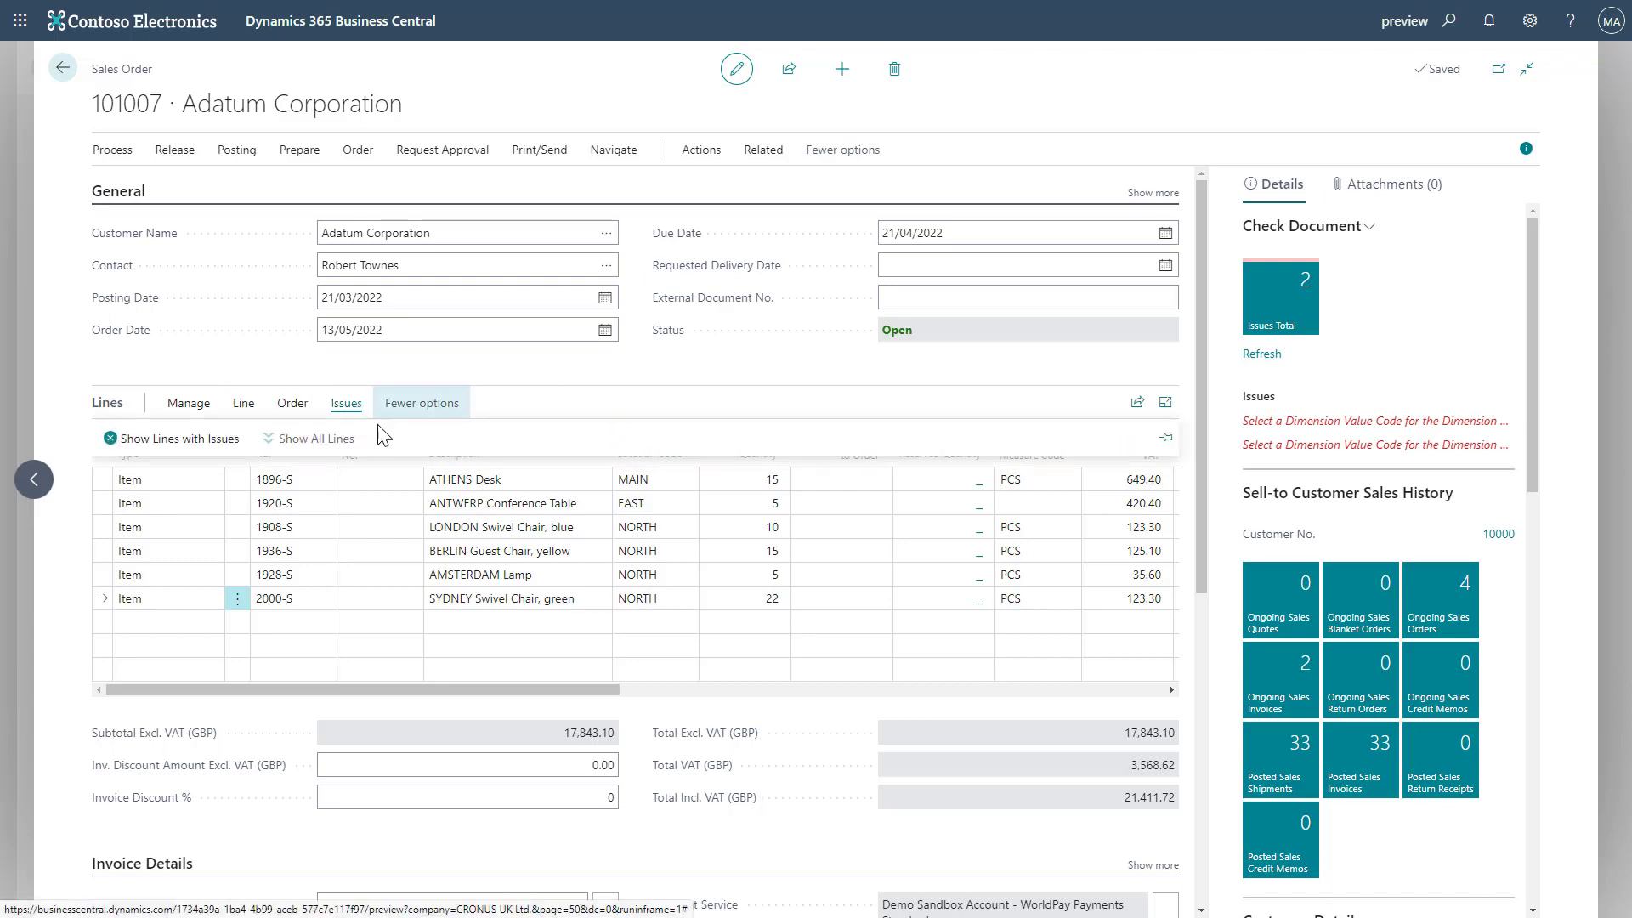
left_click(224, 448)
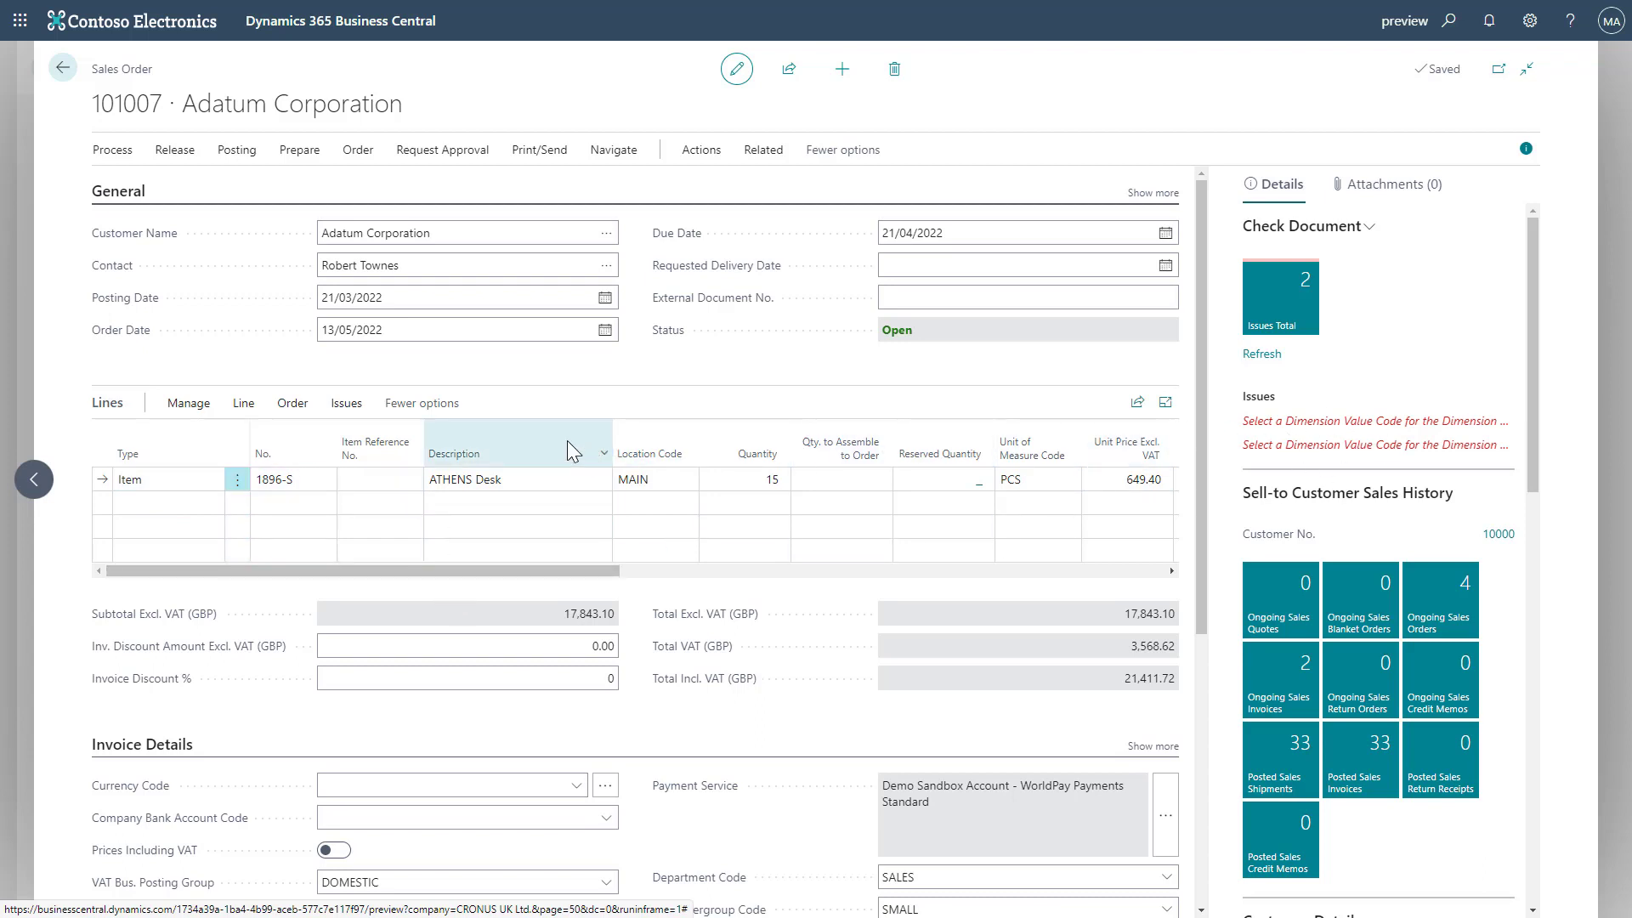
left_click(344, 405)
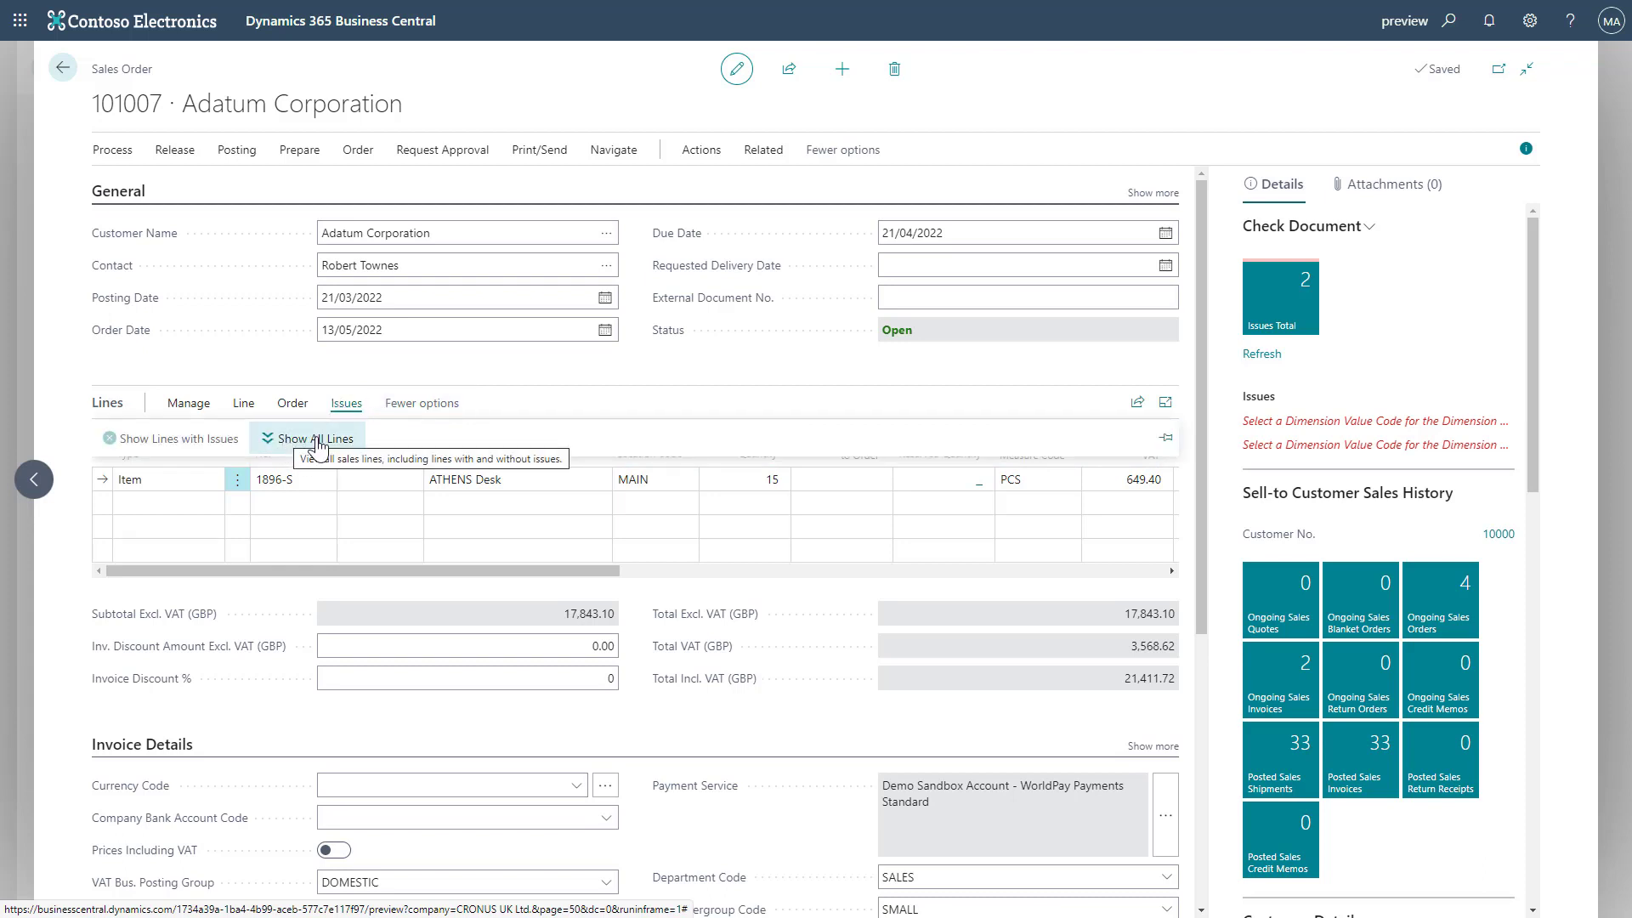
left_click(318, 440)
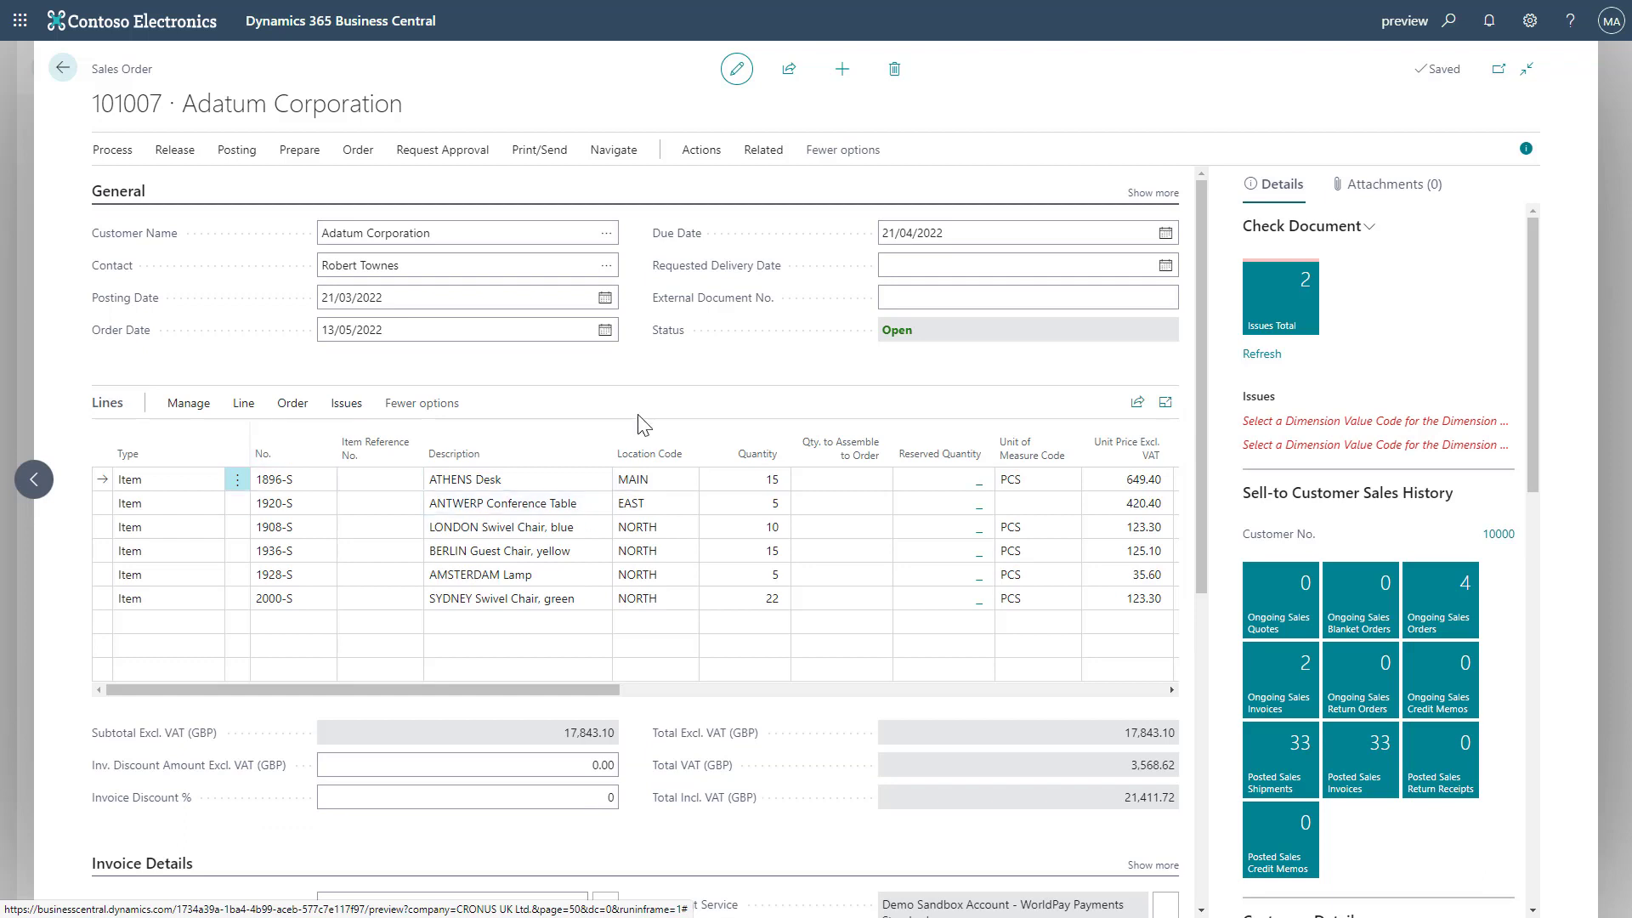